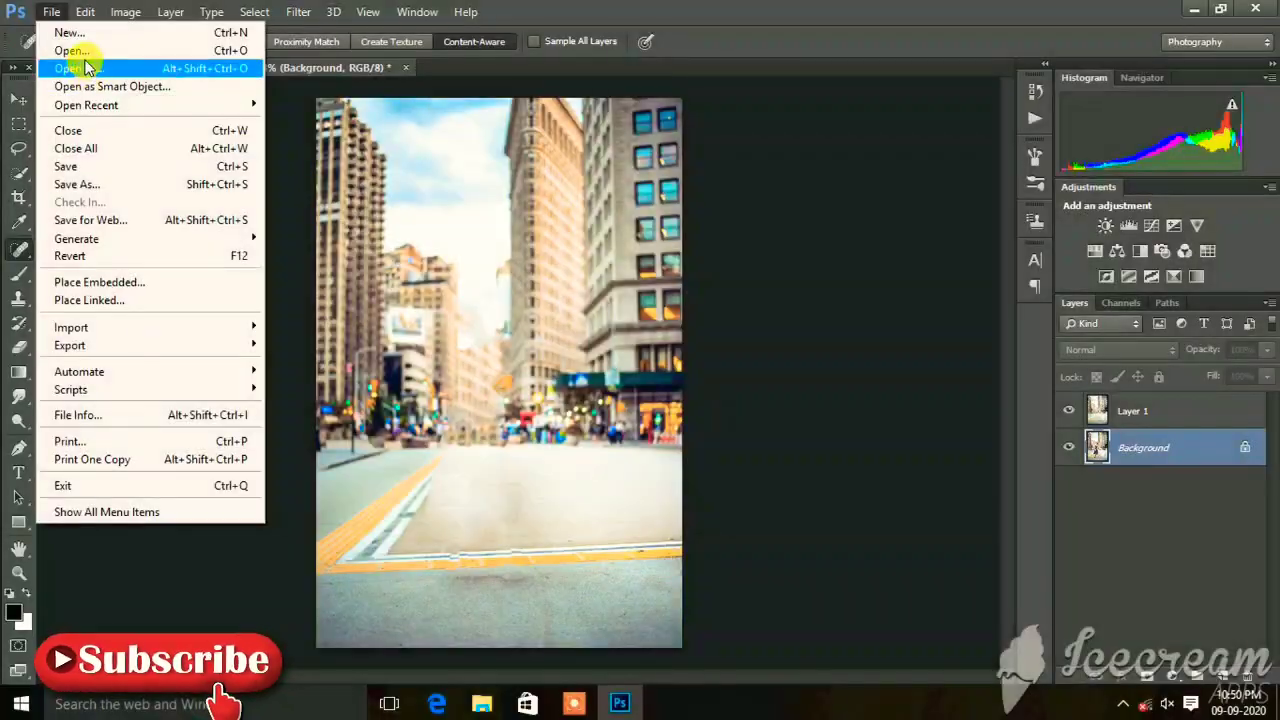
- Open DSC_0047 from the Desktop and dock it as a tab beside the street image
click(86, 49)
scroll(343, 314, down, 3)
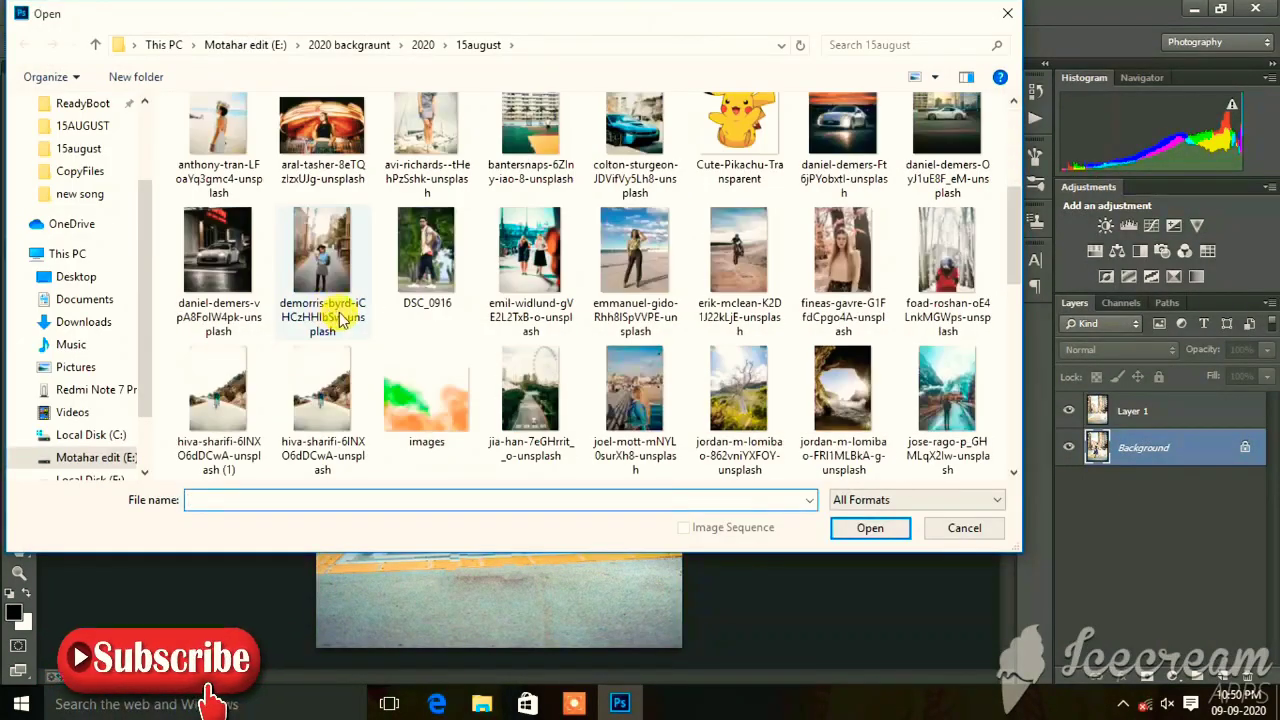
scroll(330, 300, down, 3)
scroll(86, 130, up, 2)
scroll(72, 145, up, 3)
click(75, 134)
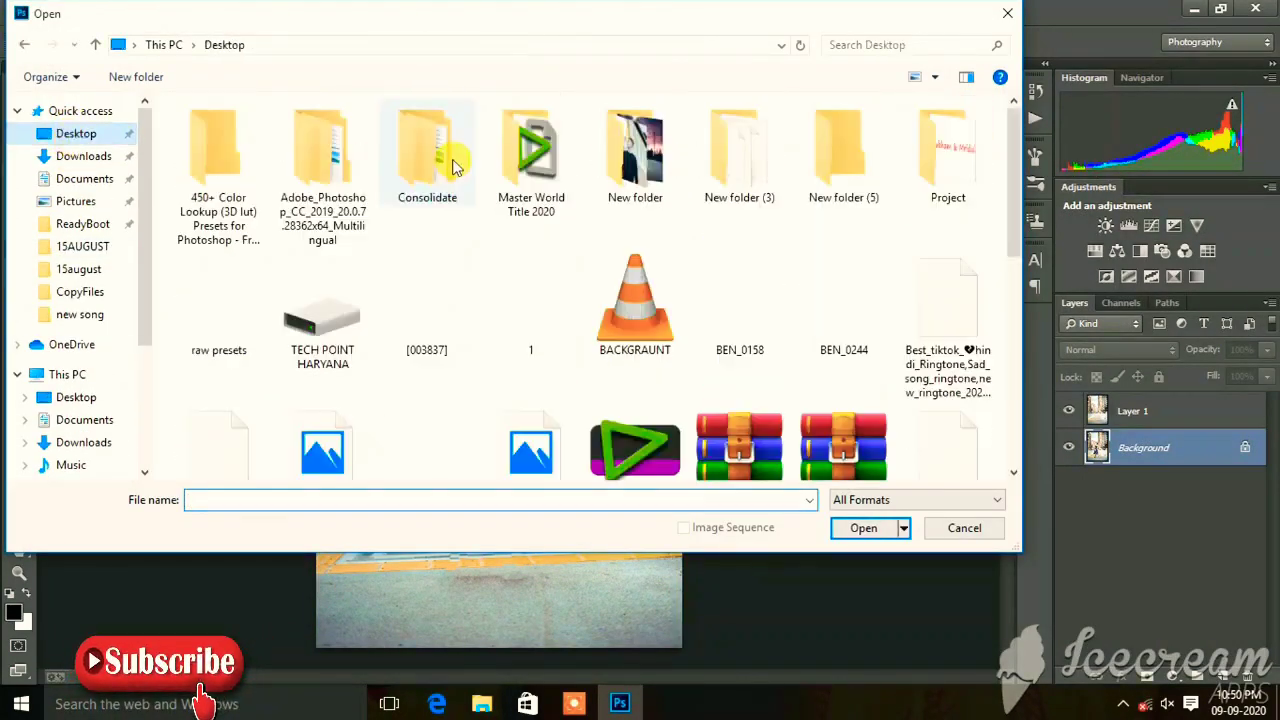
scroll(480, 200, down, 3)
double_click(552, 242)
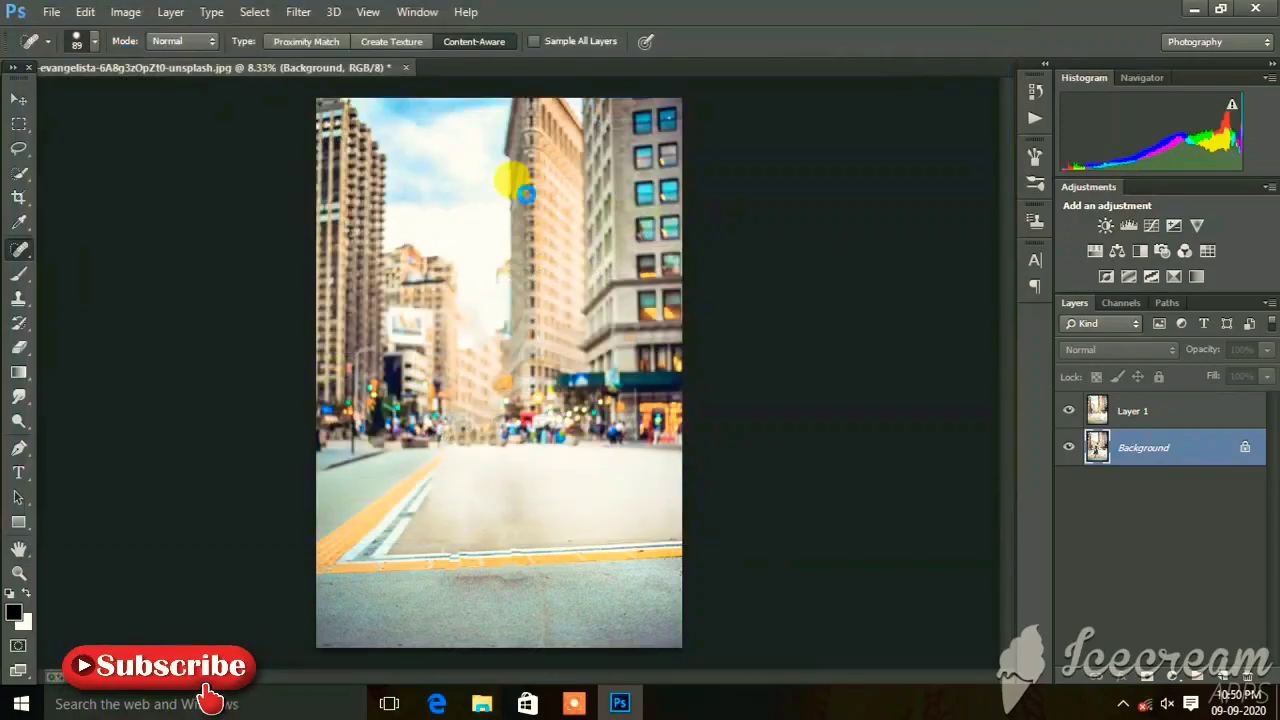
mouse_move(210, 100)
mouse_down()
mouse_move(512, 71)
mouse_move(505, 132)
mouse_up()
- Duplicate the Background of the man's photo as Layer 1 with Ctrl+J
scroll(490, 272, up, 2)
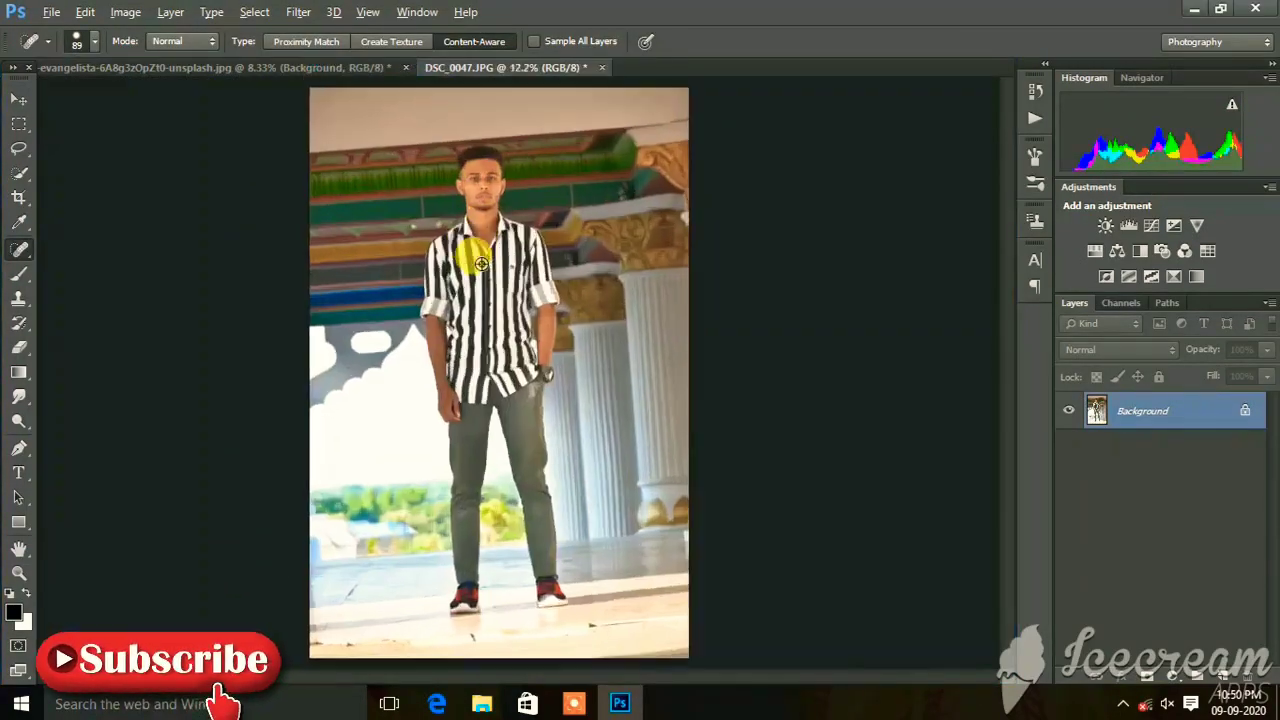
scroll(457, 251, up, 3)
scroll(480, 171, up, 3)
scroll(457, 177, up, 3)
scroll(490, 215, up, 3)
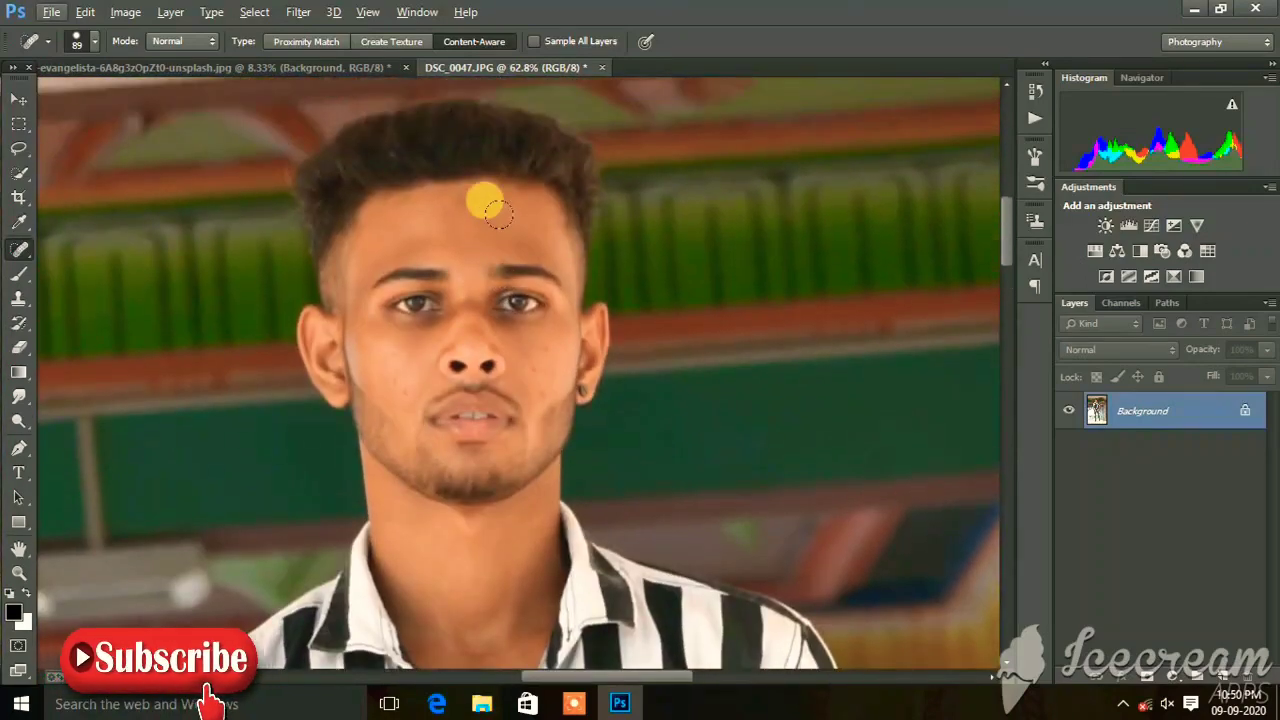
key(ctrl+j)
scroll(497, 213, up, 2)
scroll(490, 206, left, 2)
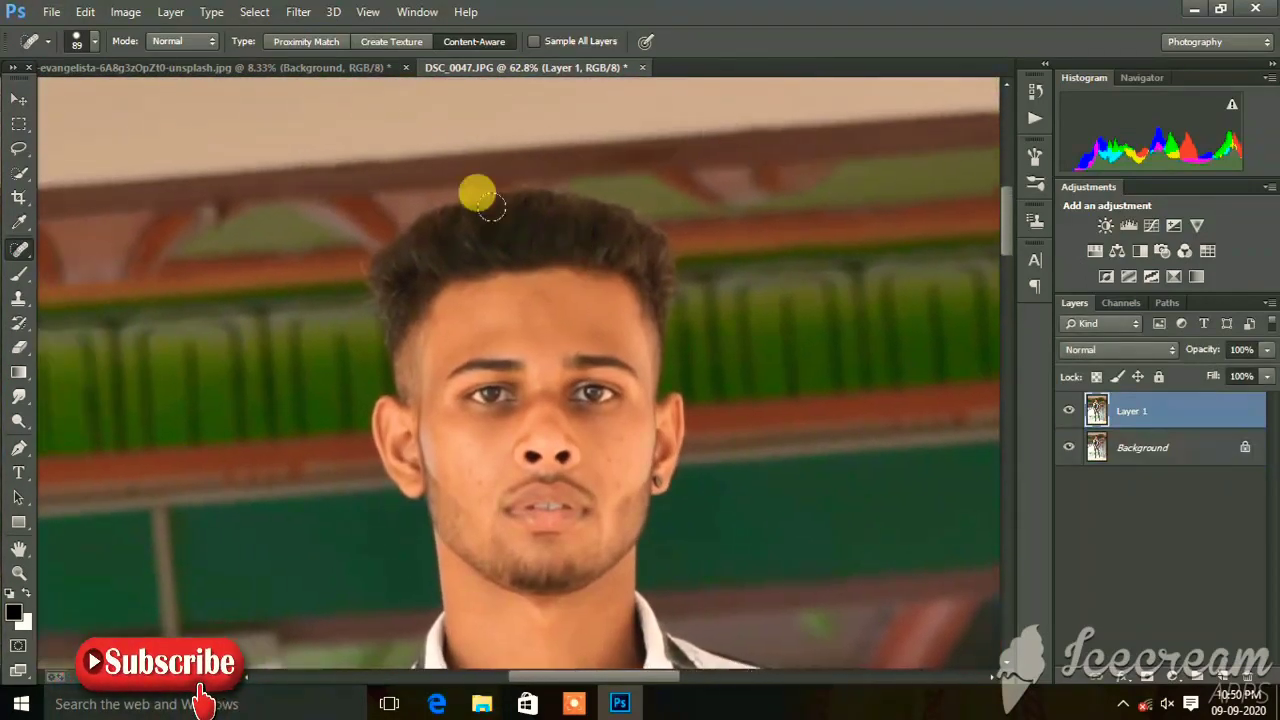
- Apply Shadows/Highlights to Layer 1 with a 41% shadows amount
click(122, 11)
mouse_move(153, 60)
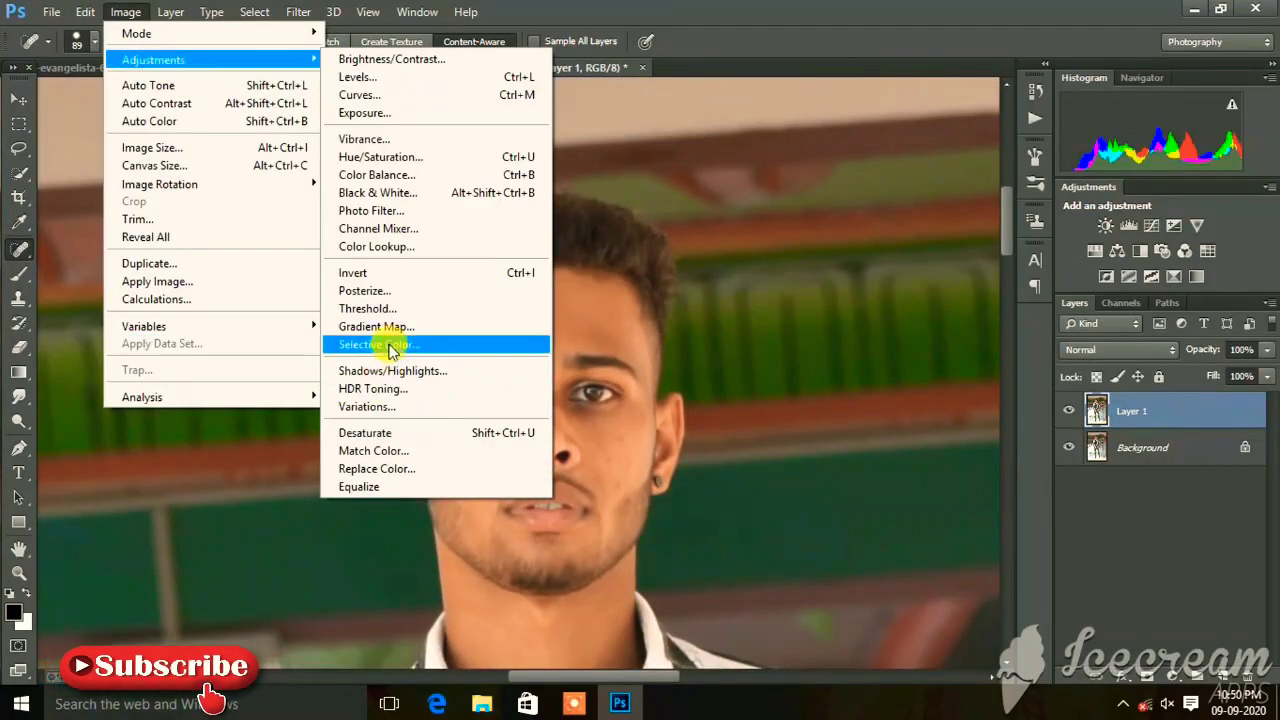
click(392, 371)
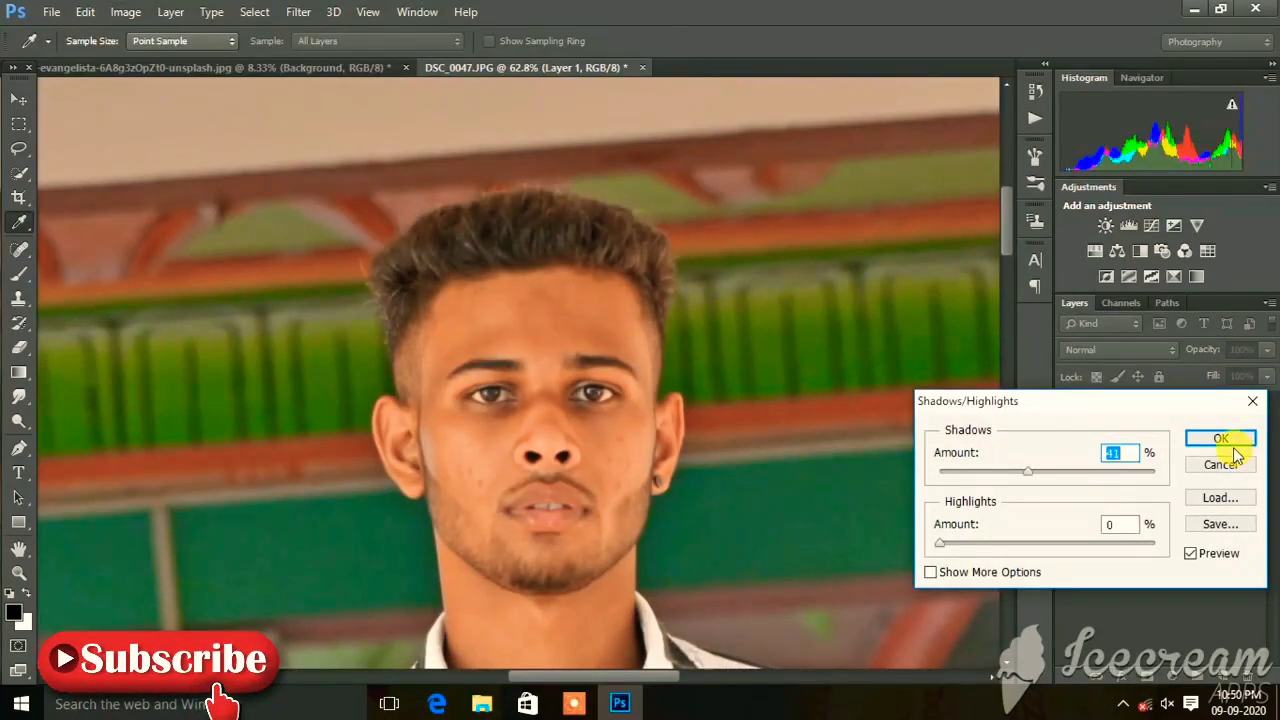
click(1216, 553)
click(1226, 448)
- Apply a two-point Curves adjustment to Layer 1, raising the curve to brighten the midtones
key(j)
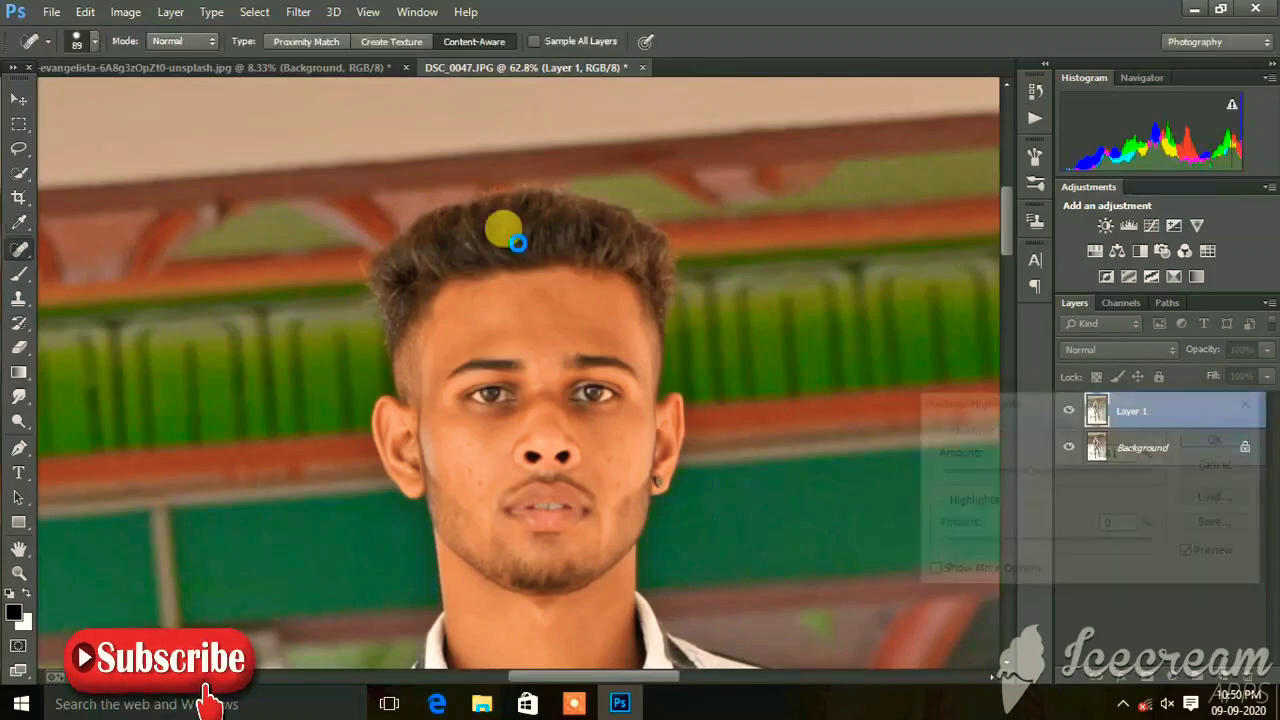
click(125, 12)
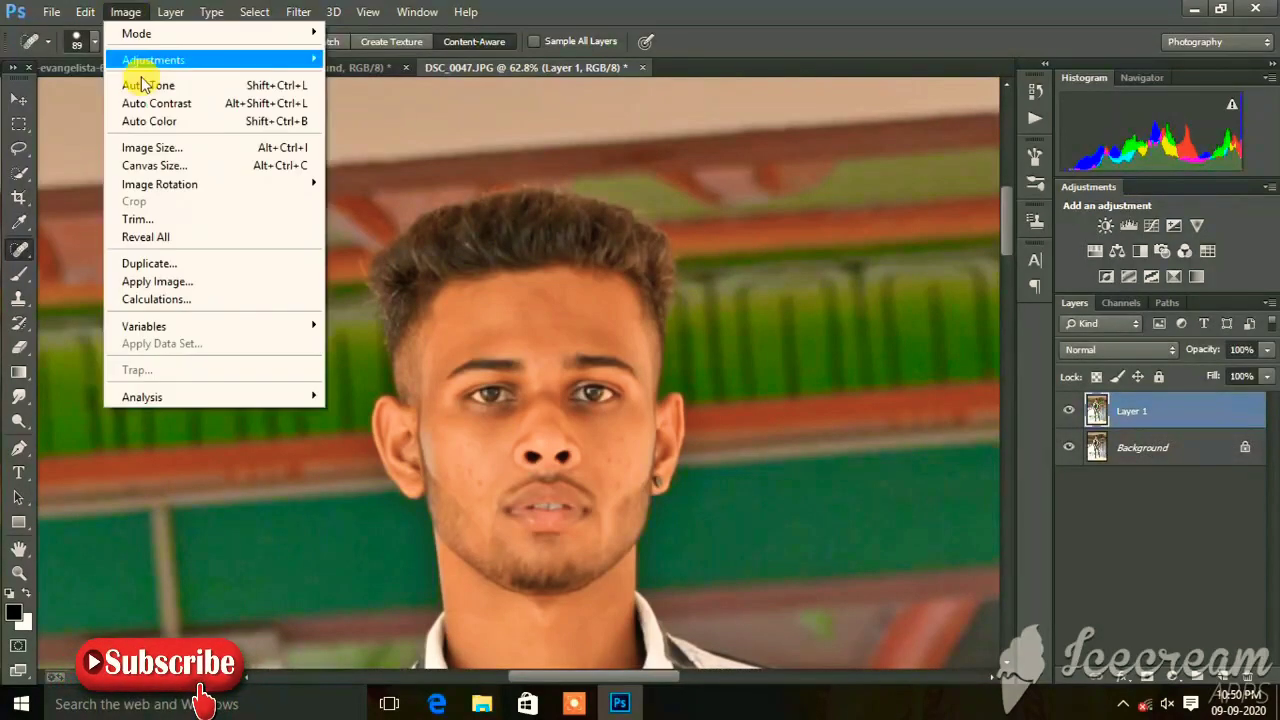
click(171, 106)
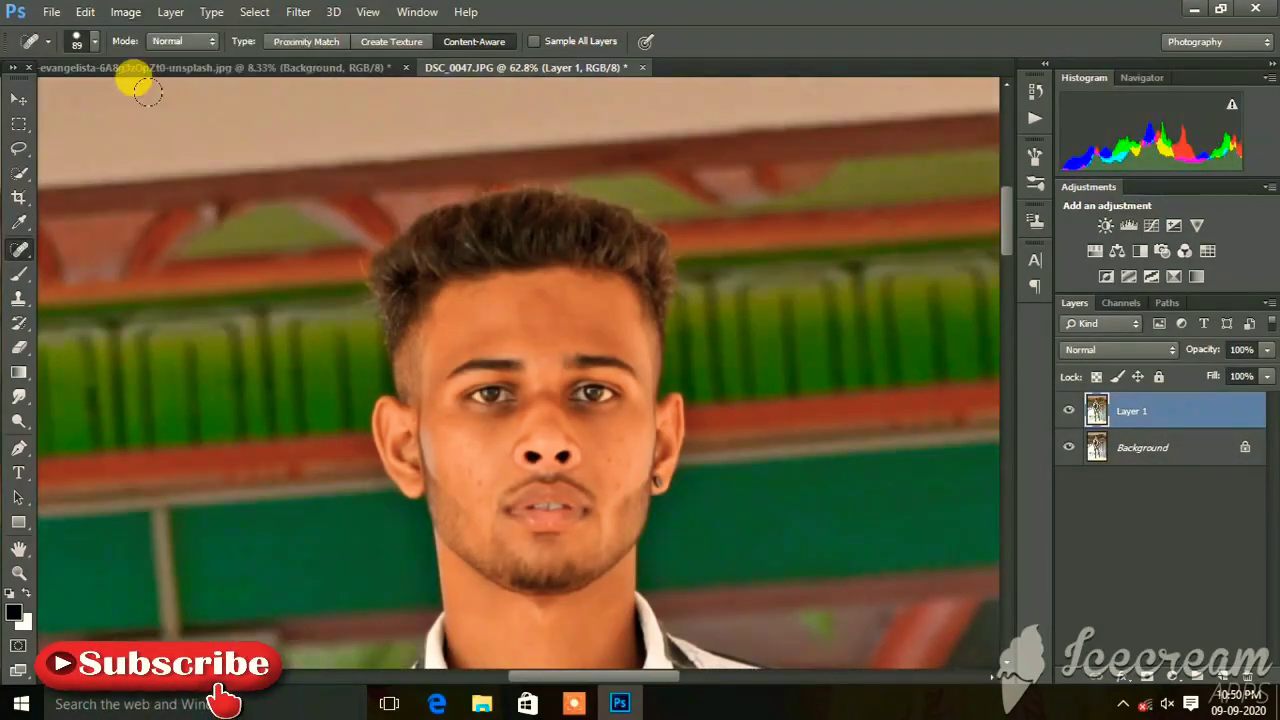
click(125, 12)
mouse_move(153, 60)
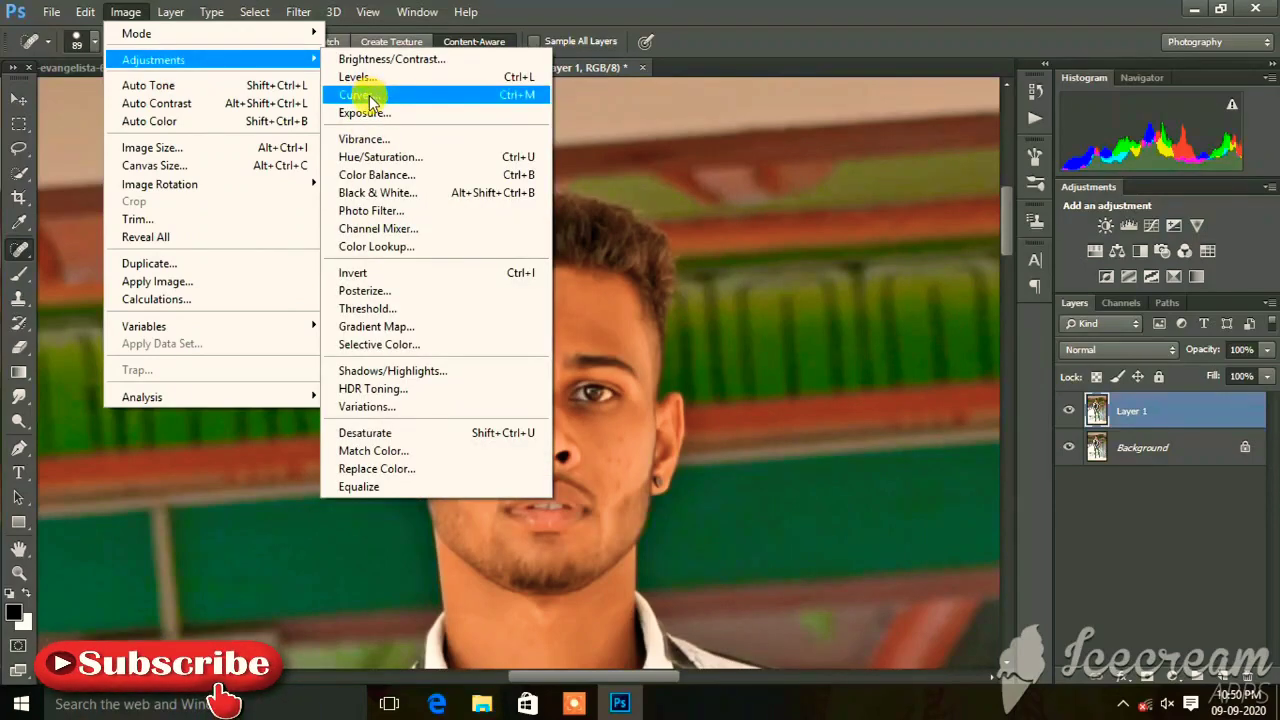
click(358, 95)
drag(1012, 274, 1009, 267)
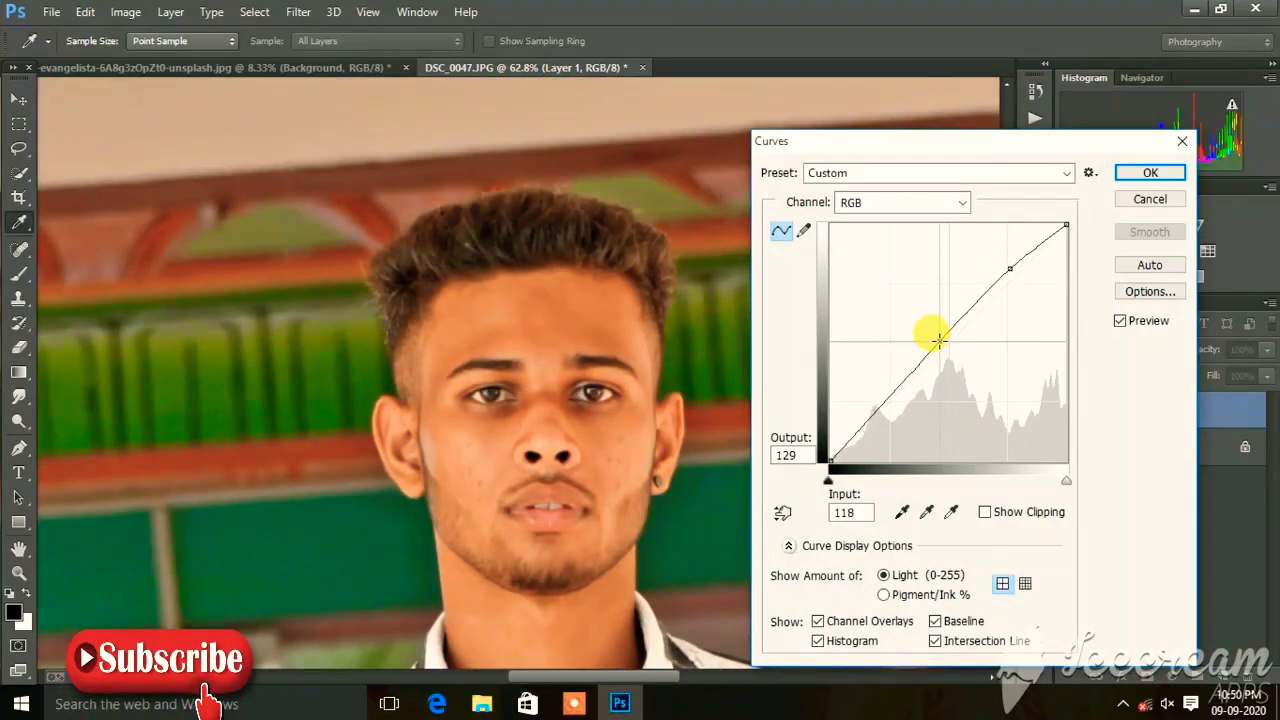
click(876, 405)
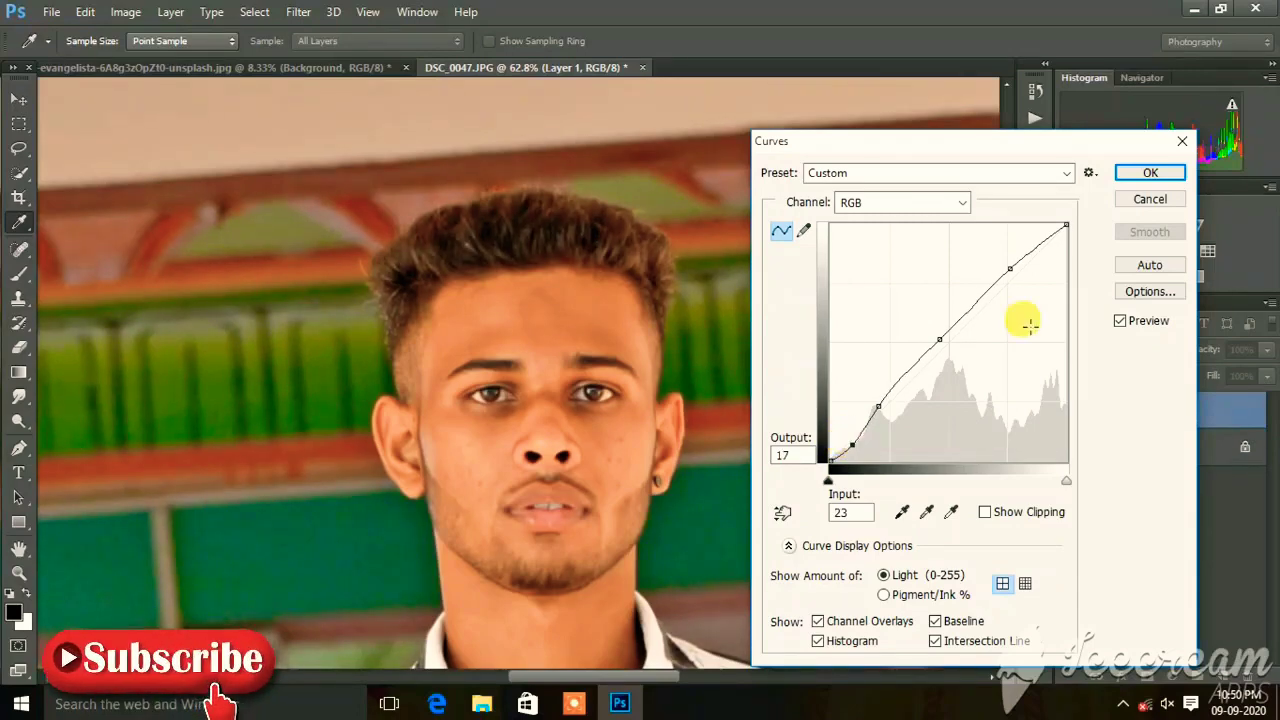
key(ctrl+minus)
key(ctrl+minus)
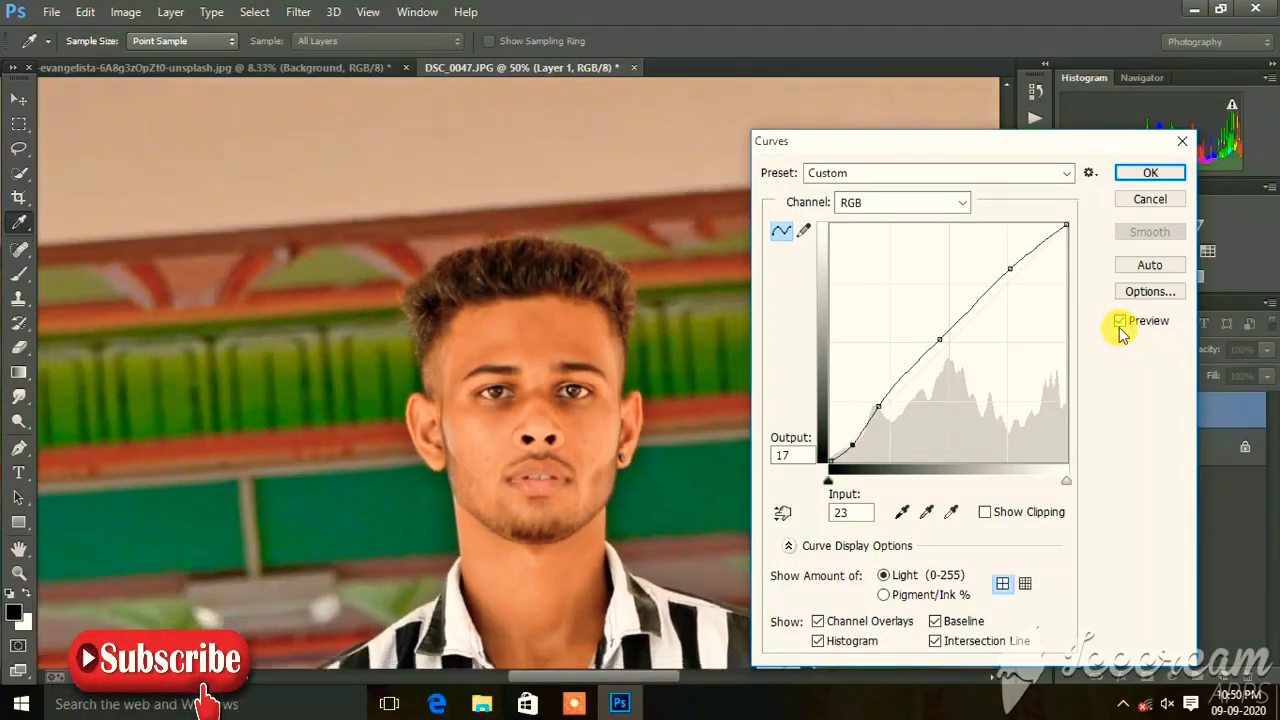
key(ctrl+minus)
key(ctrl+minus)
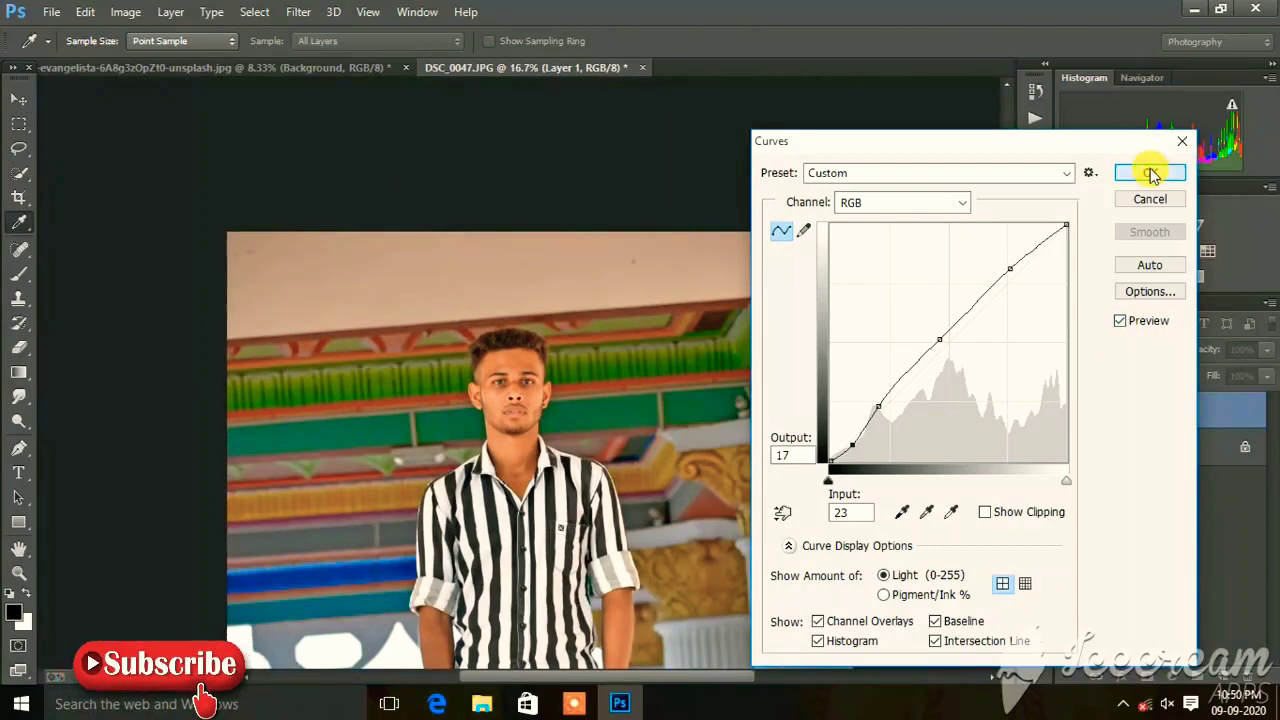
click(1151, 174)
click(127, 13)
mouse_move(153, 60)
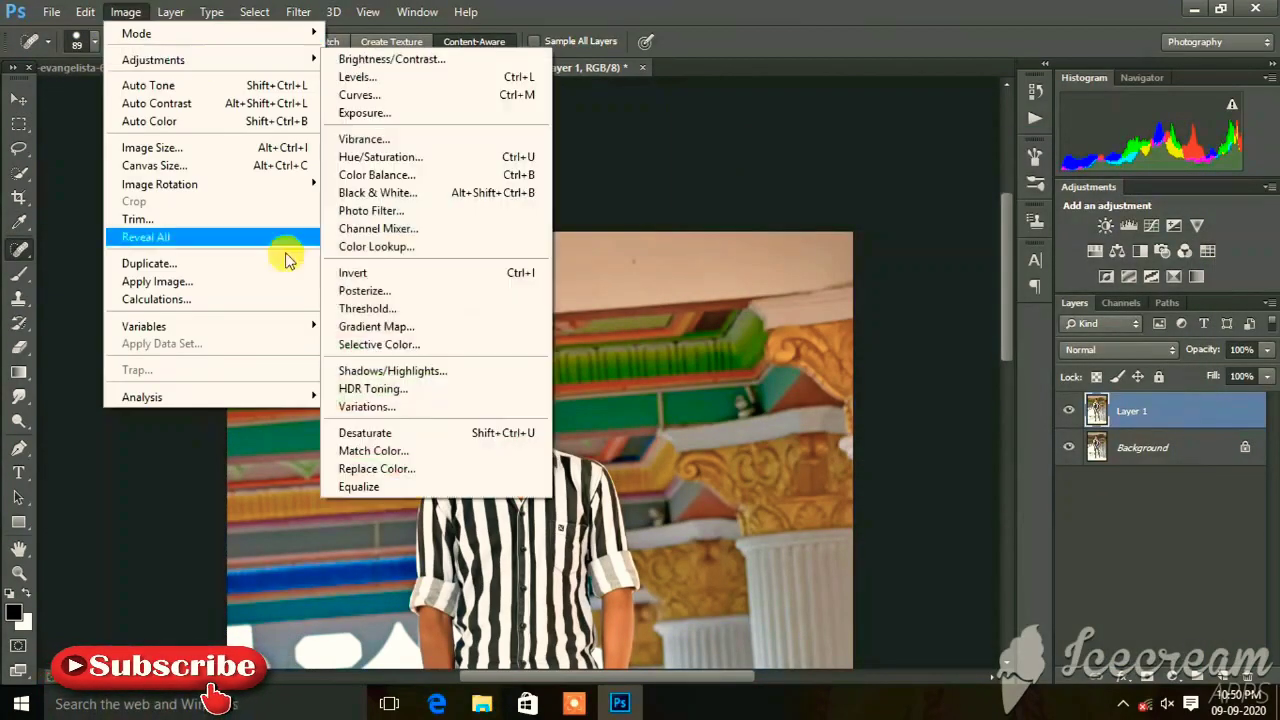
- Apply Selective Color on Yellows with Yellow −13% and Black −9%
click(374, 346)
click(910, 430)
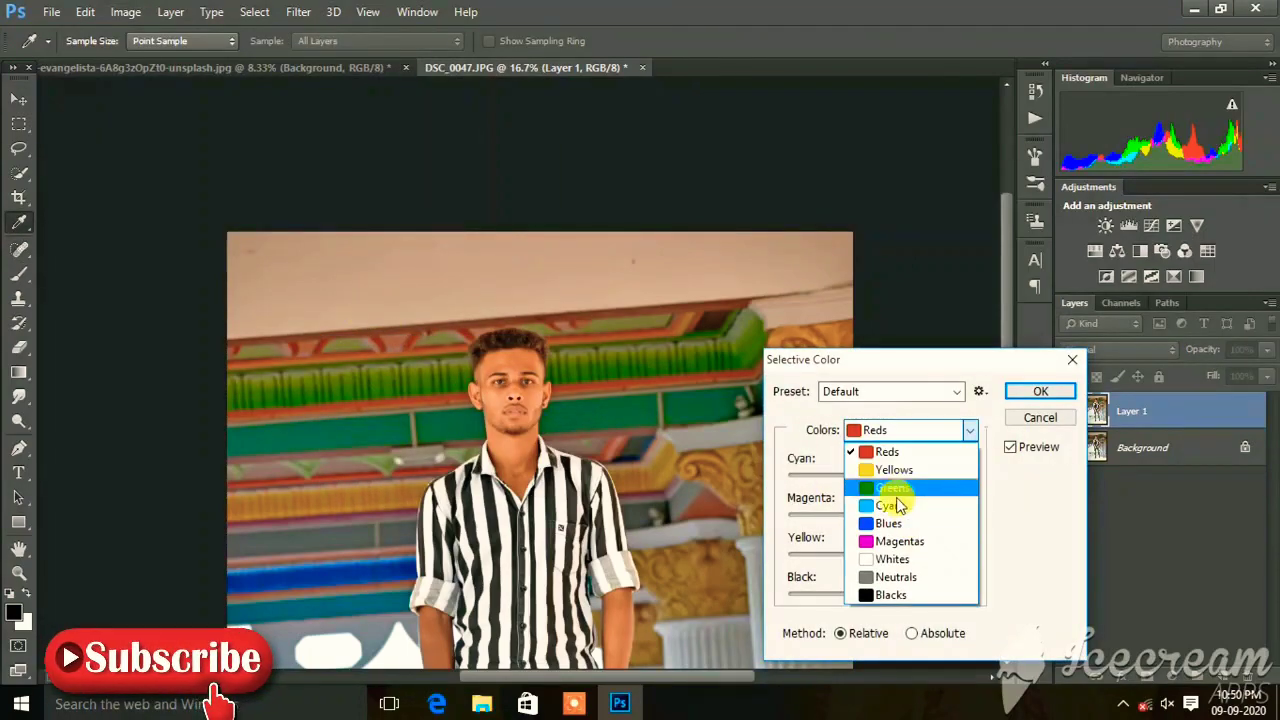
click(880, 472)
key(ctrl+1)
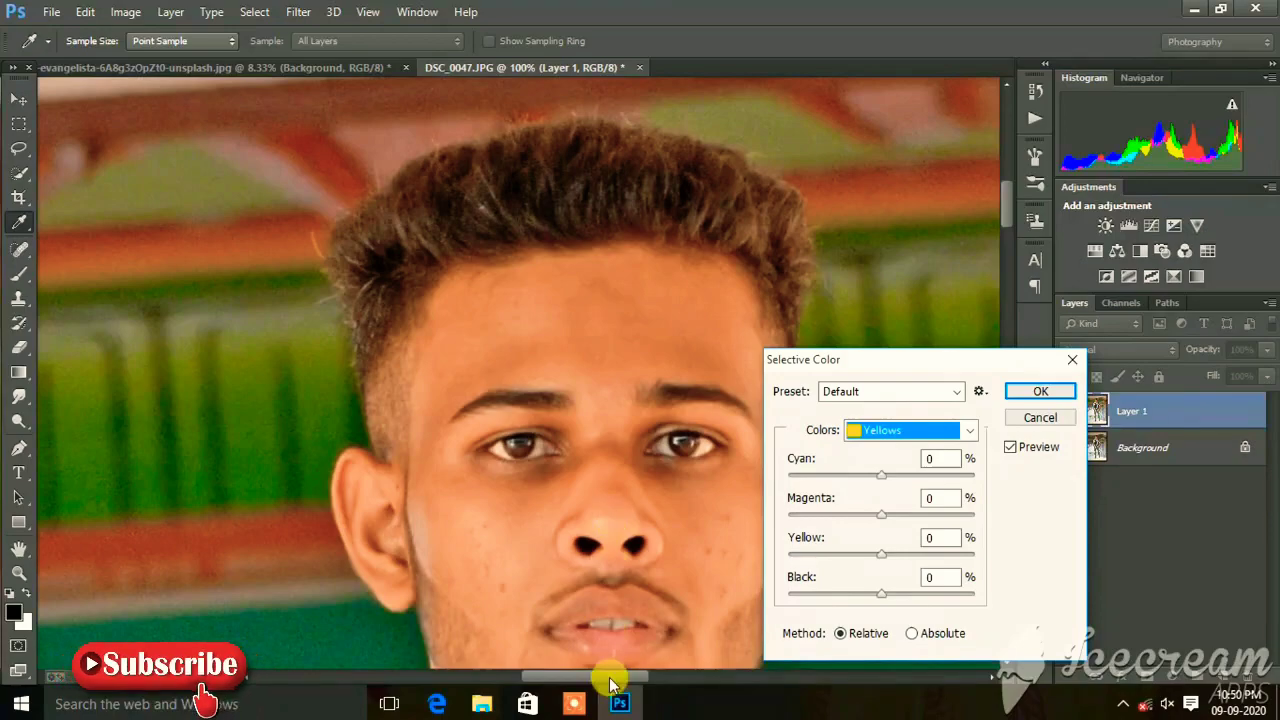
drag(610, 683, 620, 690)
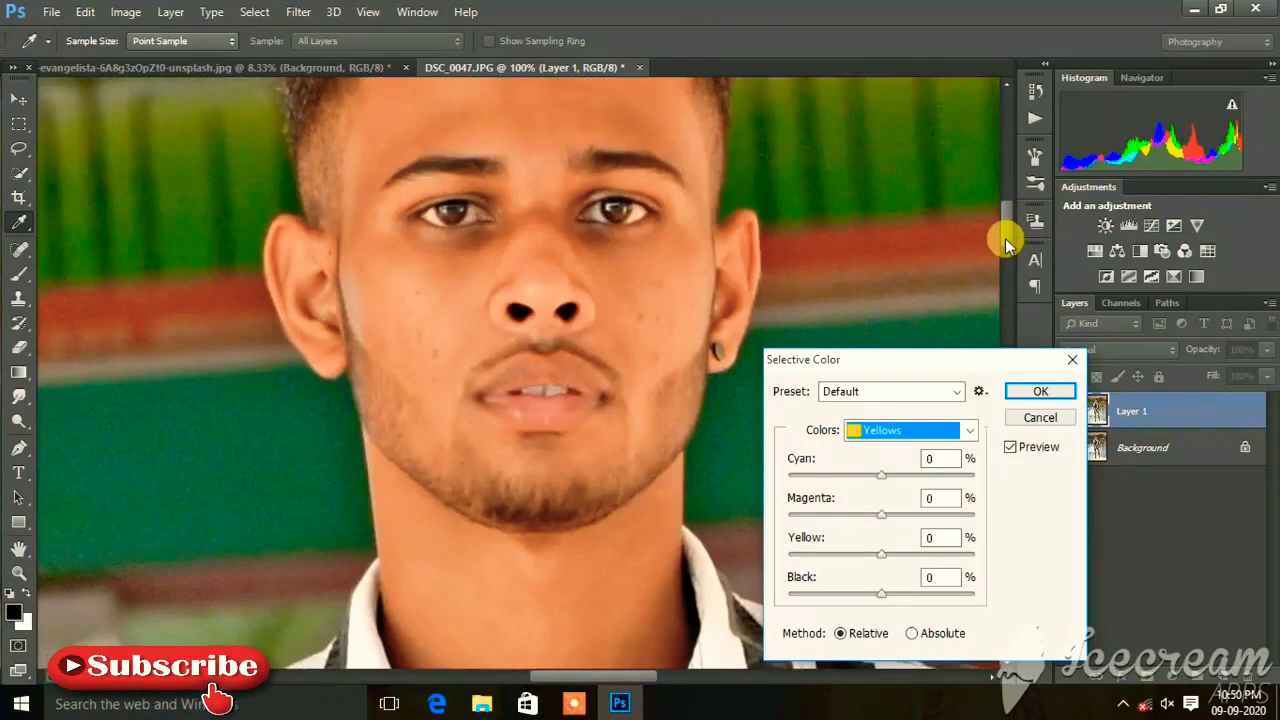
drag(1005, 222, 1006, 245)
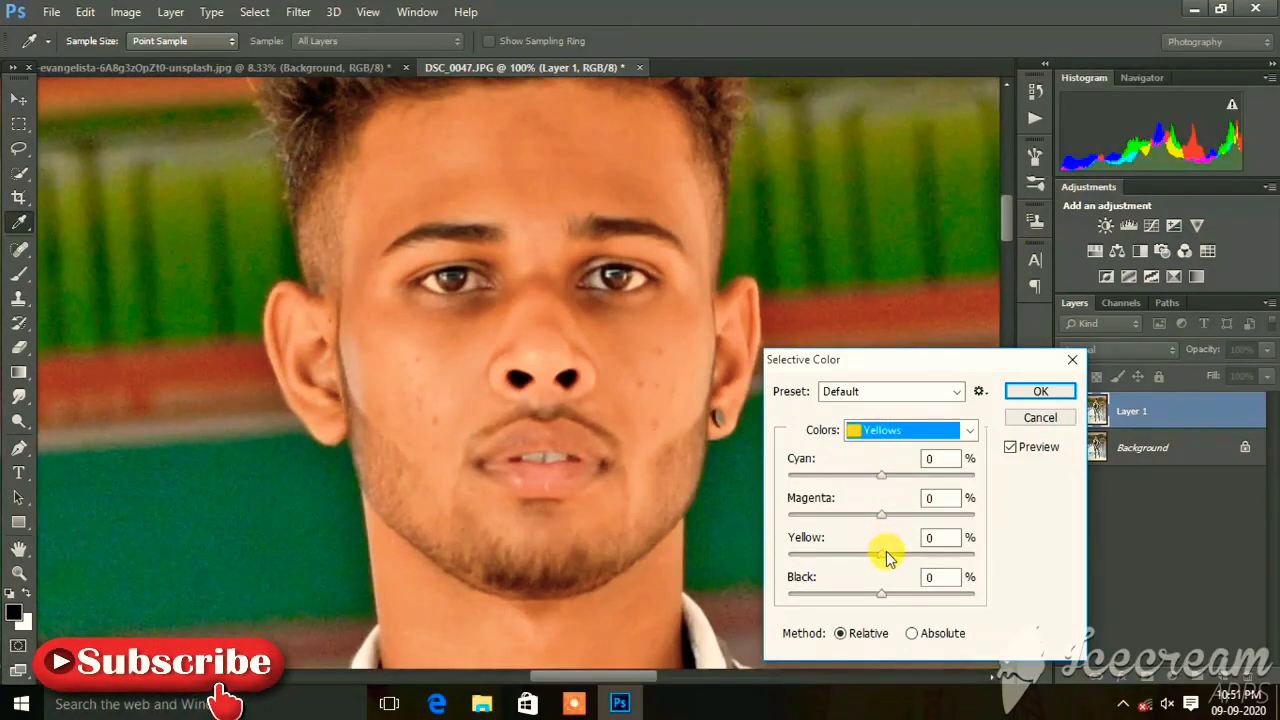
drag(882, 554, 905, 554)
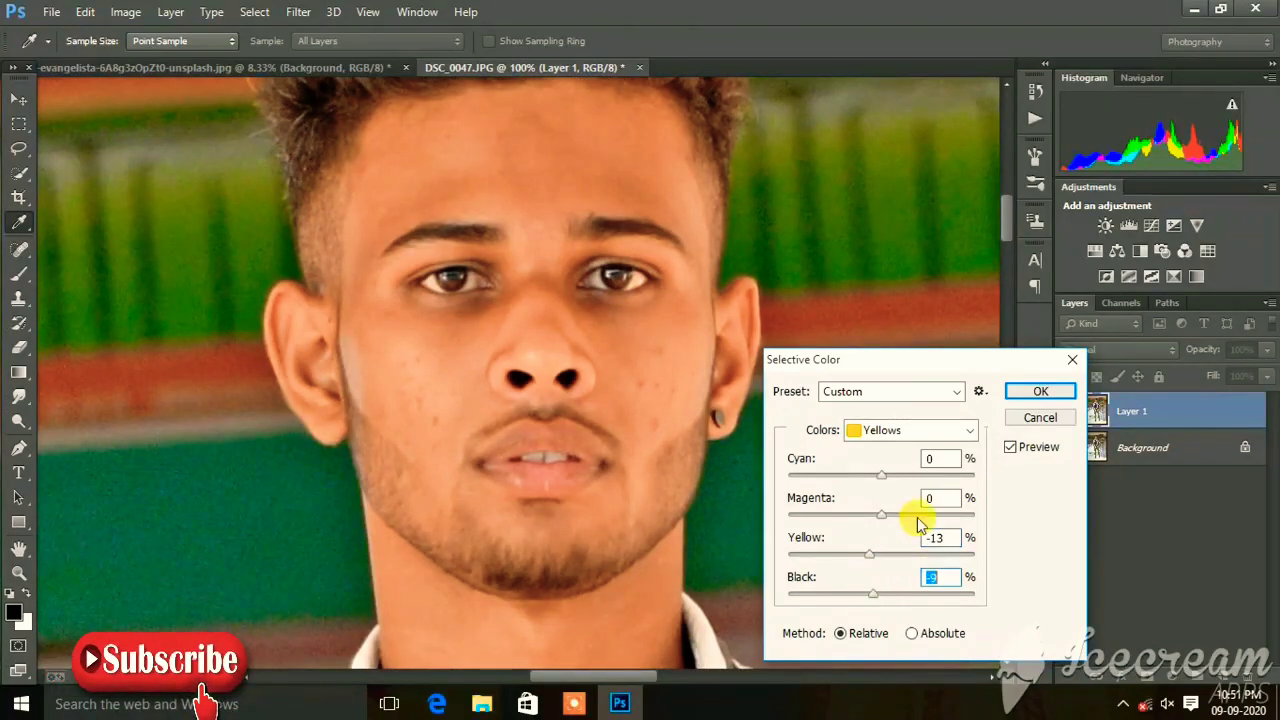
click(1040, 389)
key(j)
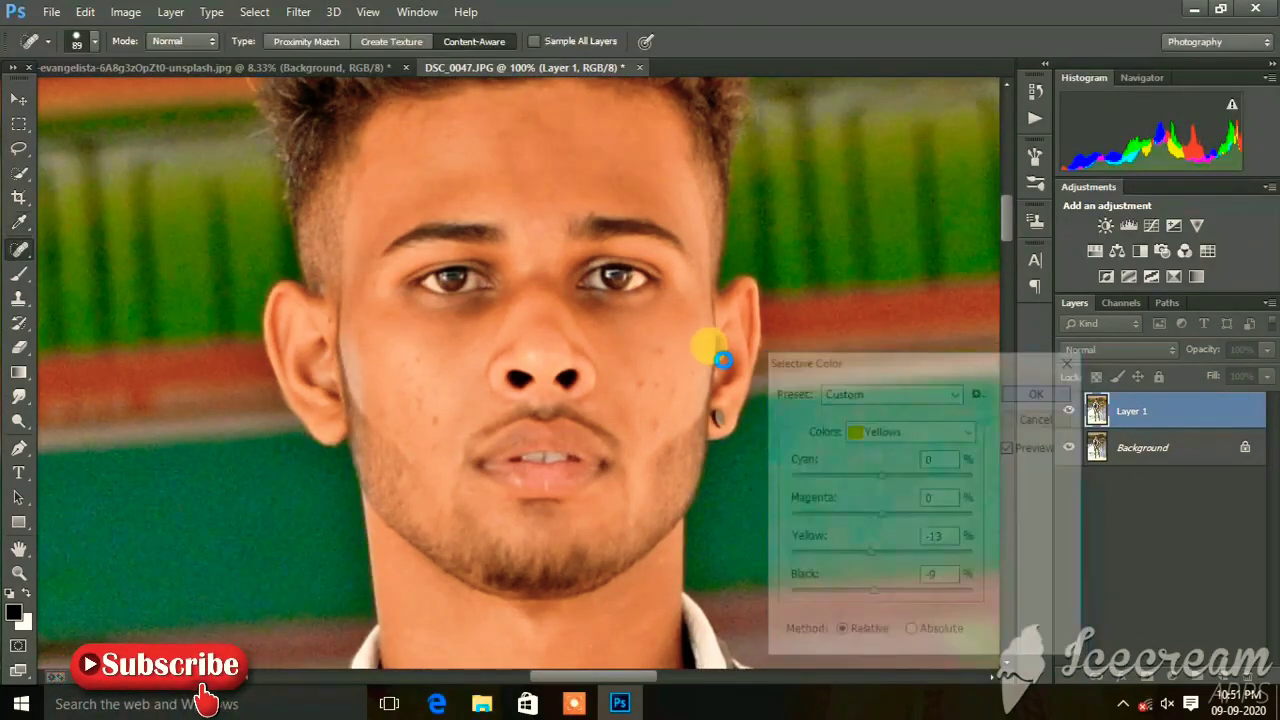
- Toggle Layer 1's visibility at close zoom to compare the face before and after
key(ctrl+minus)
key(ctrl+minus)
key(ctrl+minus)
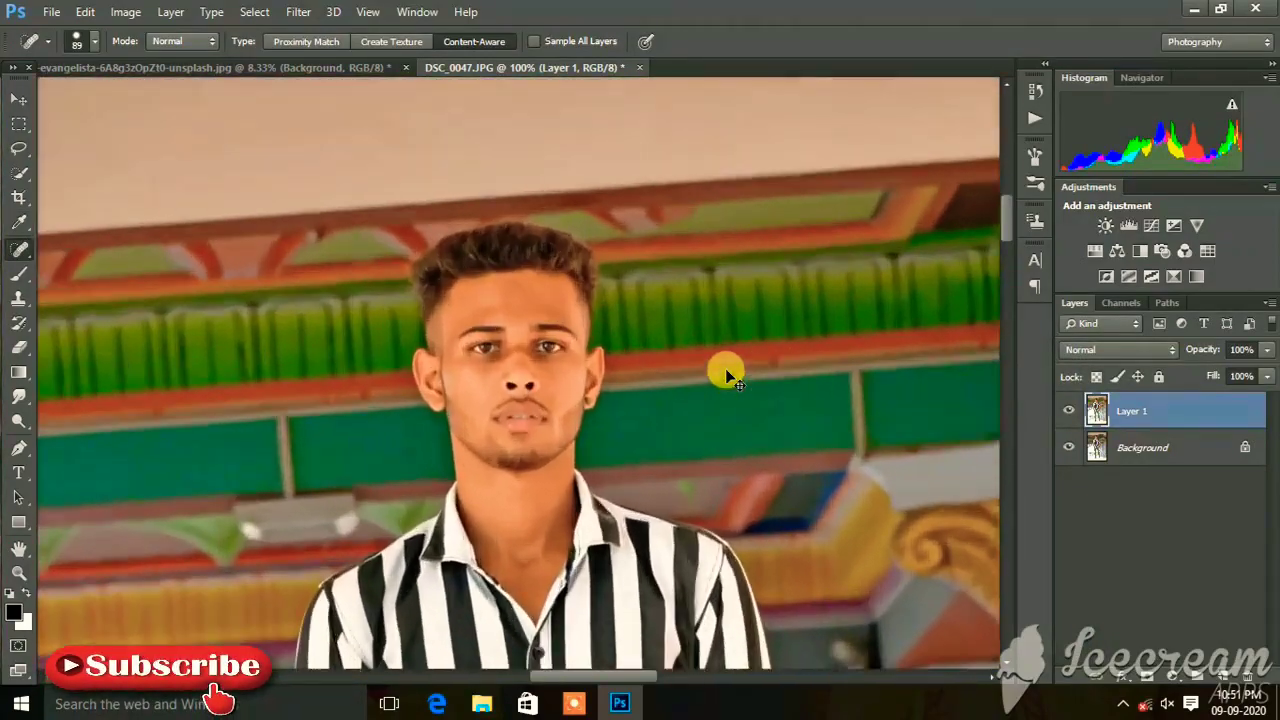
key(ctrl+plus)
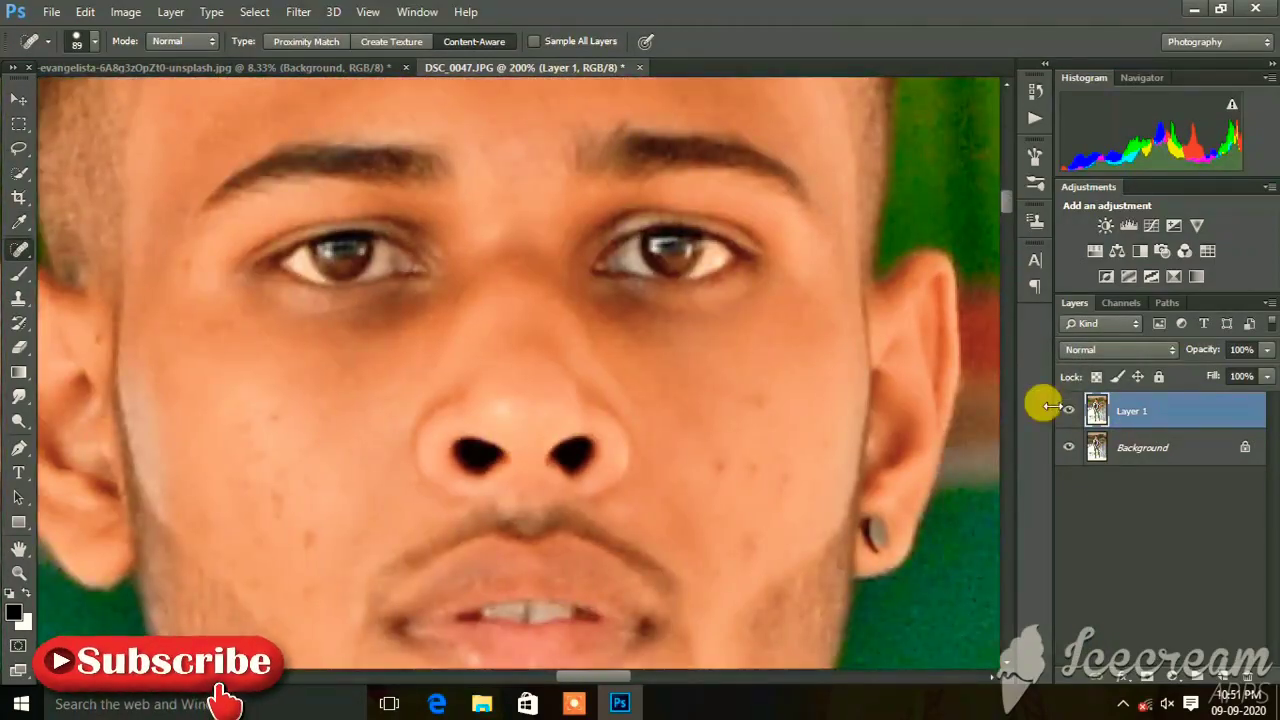
click(1071, 412)
key(ctrl+minus)
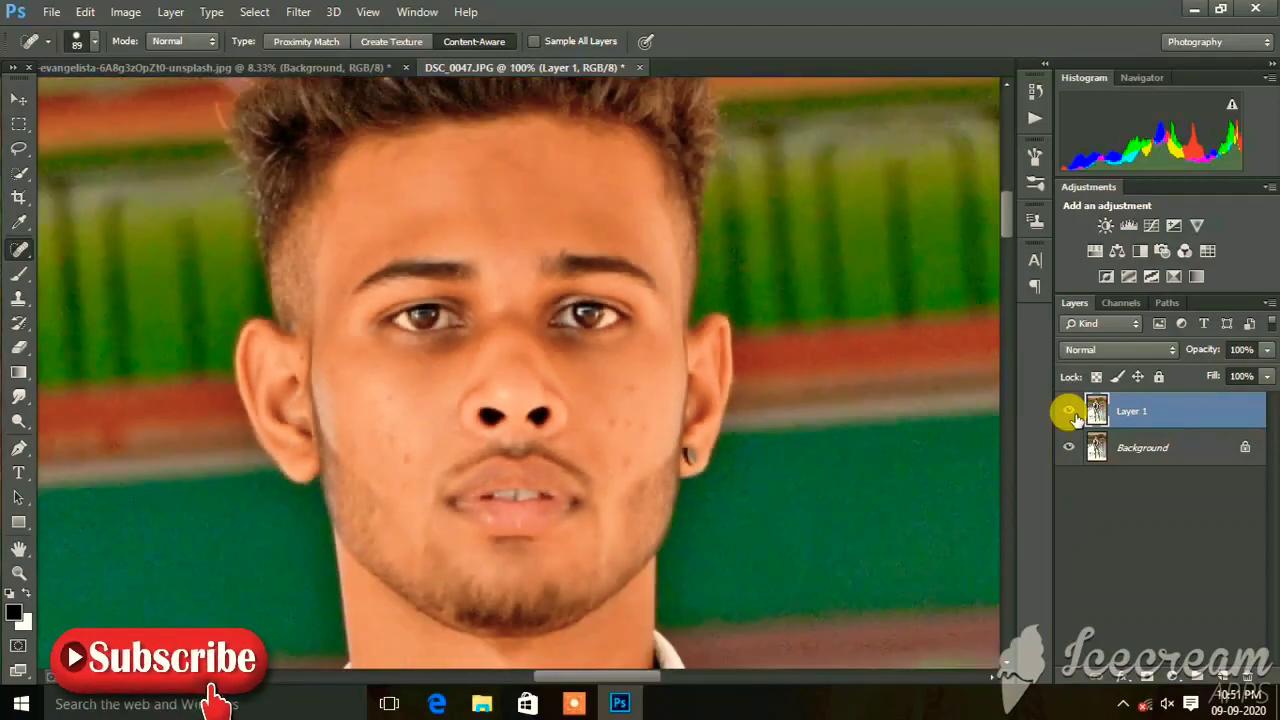
click(1071, 412)
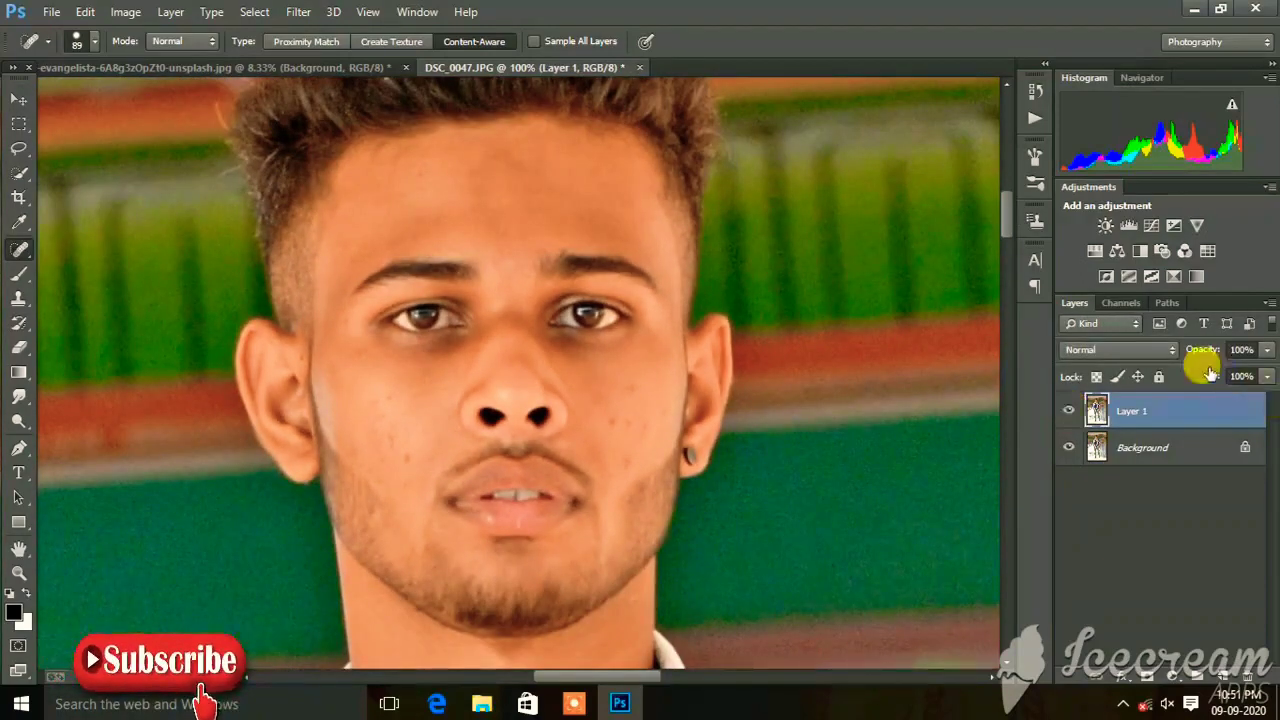
right_click(34, 269)
- Switch to the Mixer Brush and size it, settling at 64 px
click(67, 323)
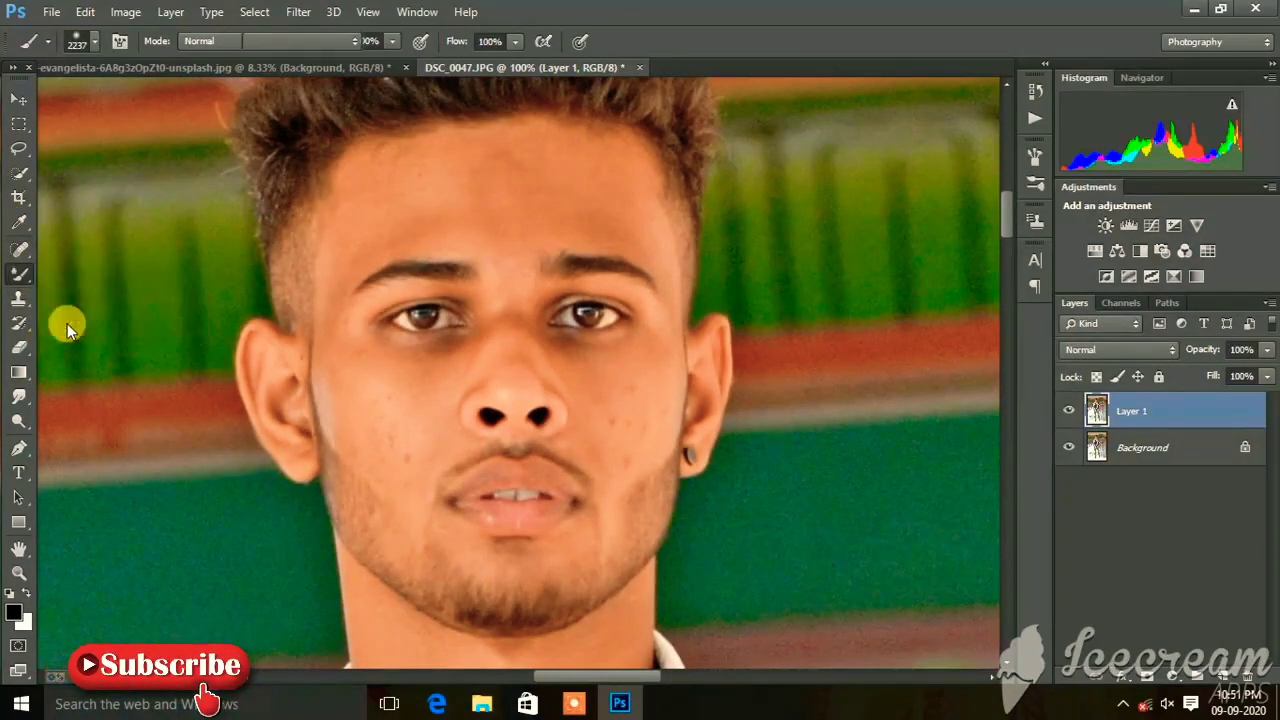
scroll(220, 200, up, 1)
scroll(451, 208, up, 1)
scroll(460, 294, up, 2)
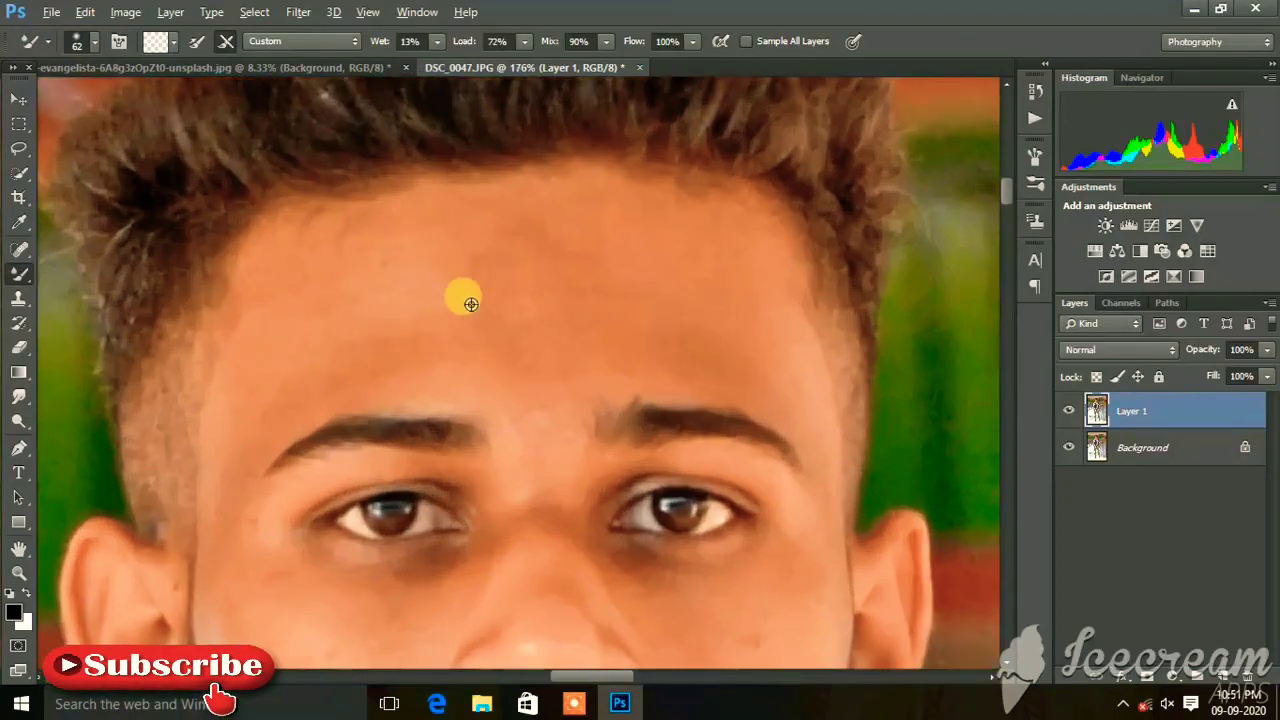
scroll(340, 331, up, 1)
scroll(283, 215, up, 1)
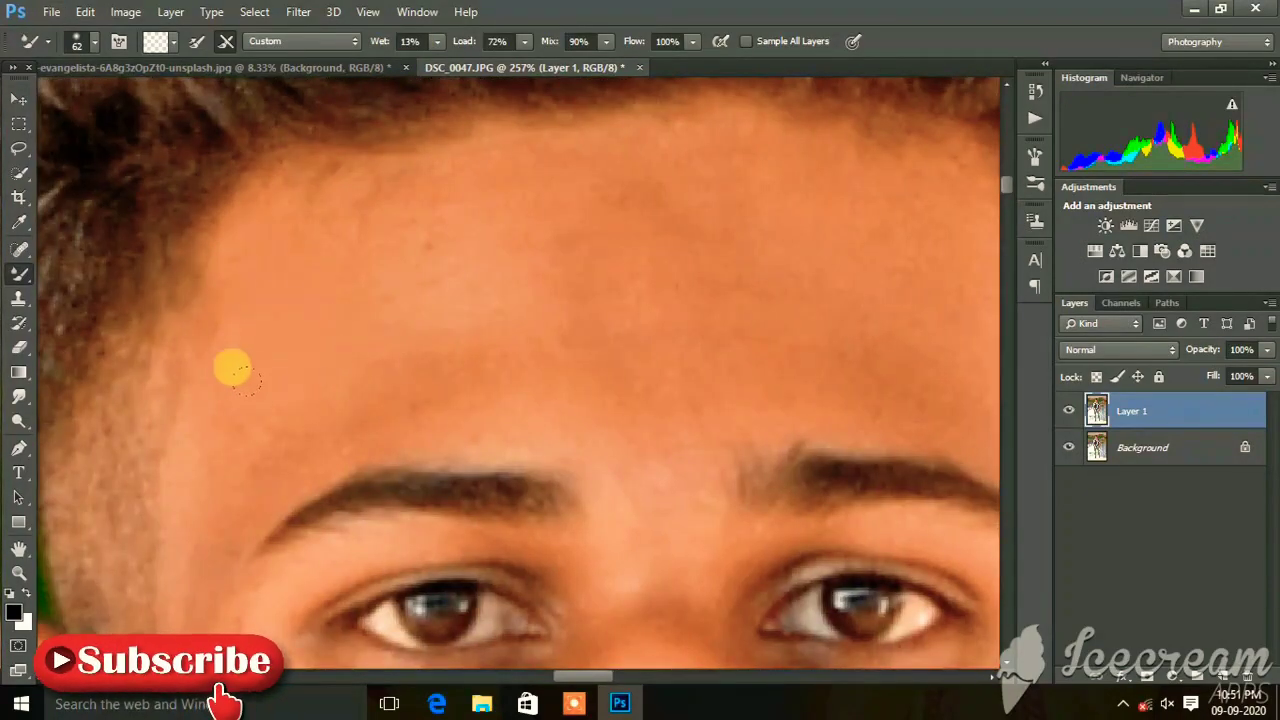
right_click(336, 312)
drag(480, 362, 492, 358)
click(240, 189)
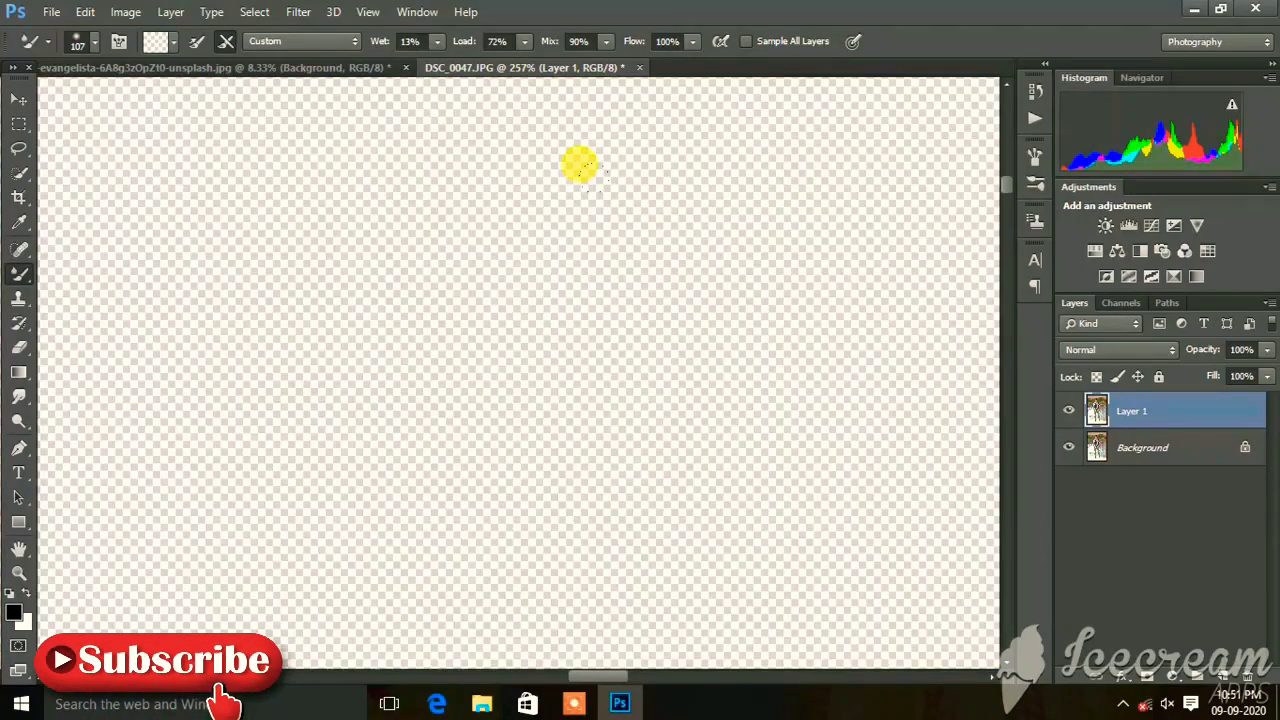
right_click(818, 320)
key(Return)
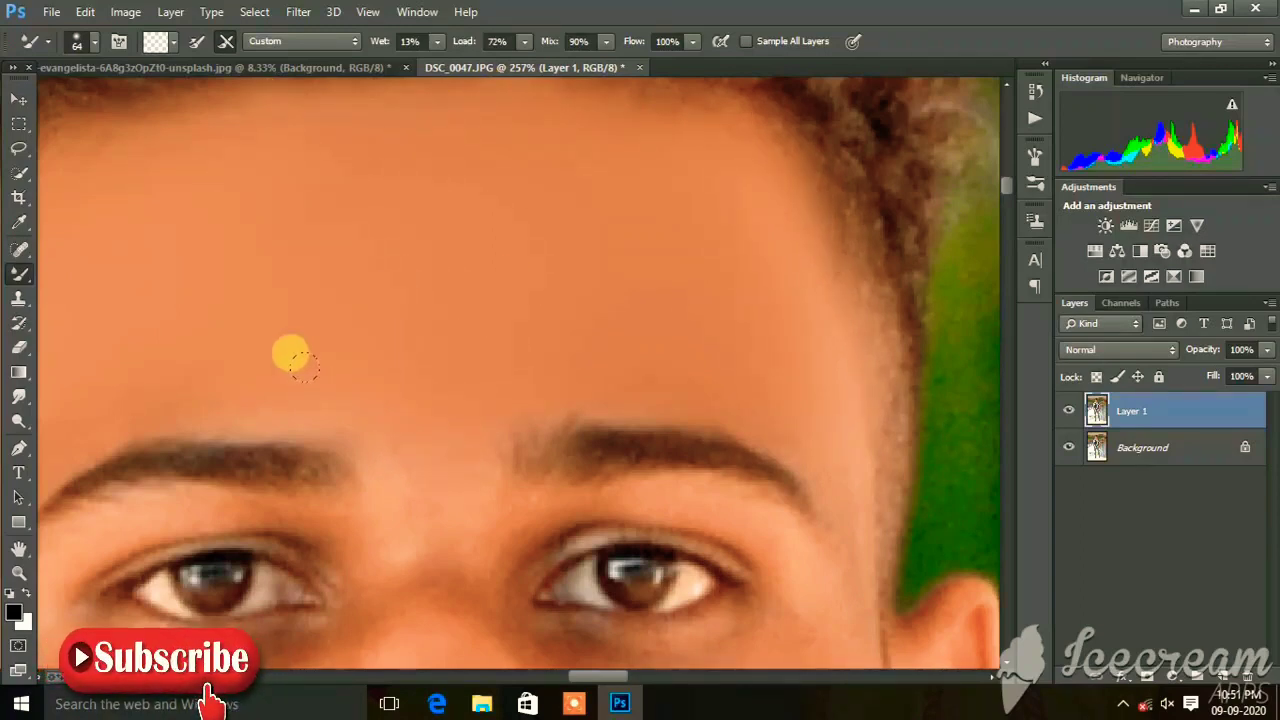
- Blend the cheek skin toward the ear, then resize the brush to 62 px
scroll(409, 266, left, 3)
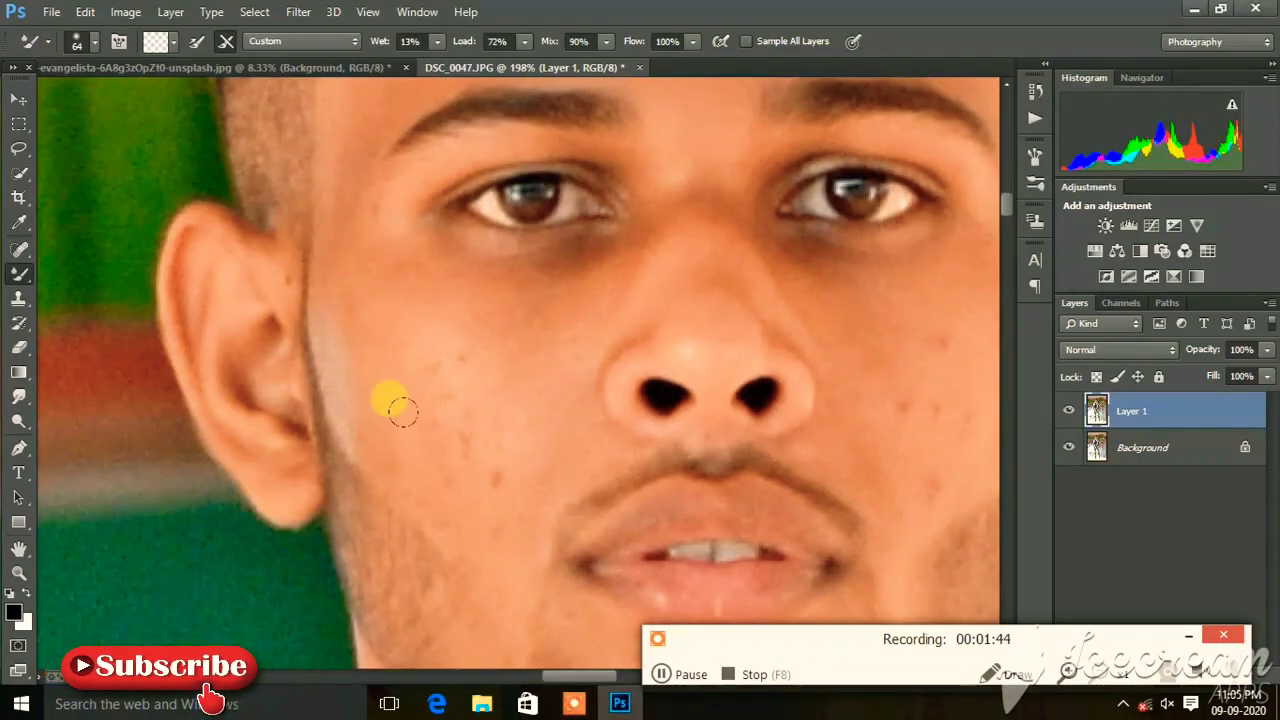
drag(419, 396, 374, 424)
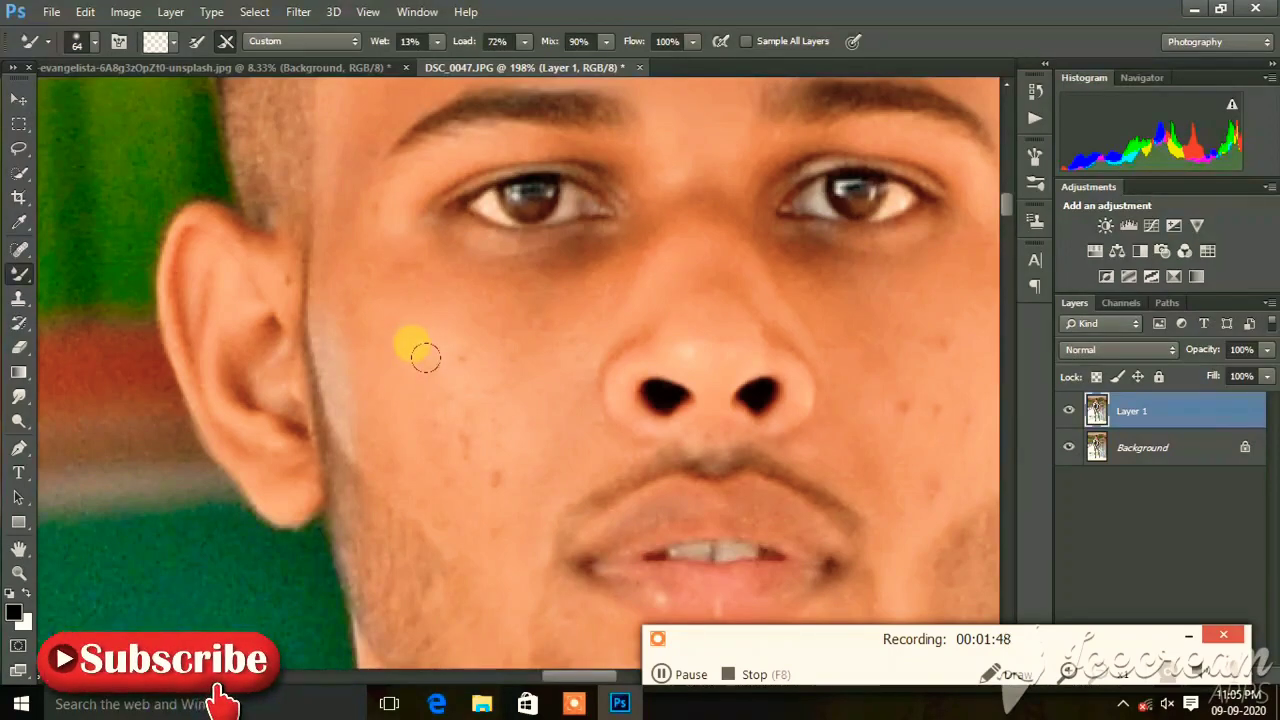
mouse_move(425, 356)
mouse_down()
mouse_move(452, 414)
mouse_move(386, 423)
mouse_move(350, 290)
mouse_up()
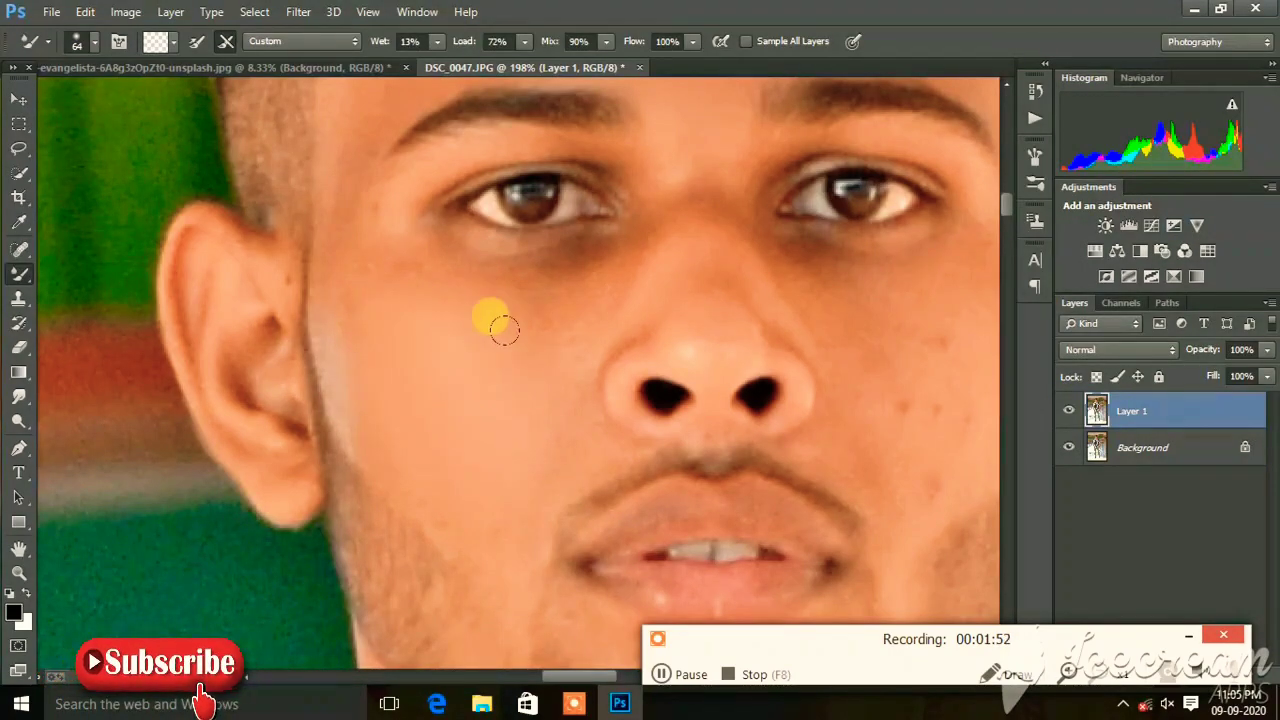
mouse_move(510, 382)
mouse_down()
mouse_move(466, 497)
mouse_move(377, 406)
mouse_move(337, 308)
mouse_up()
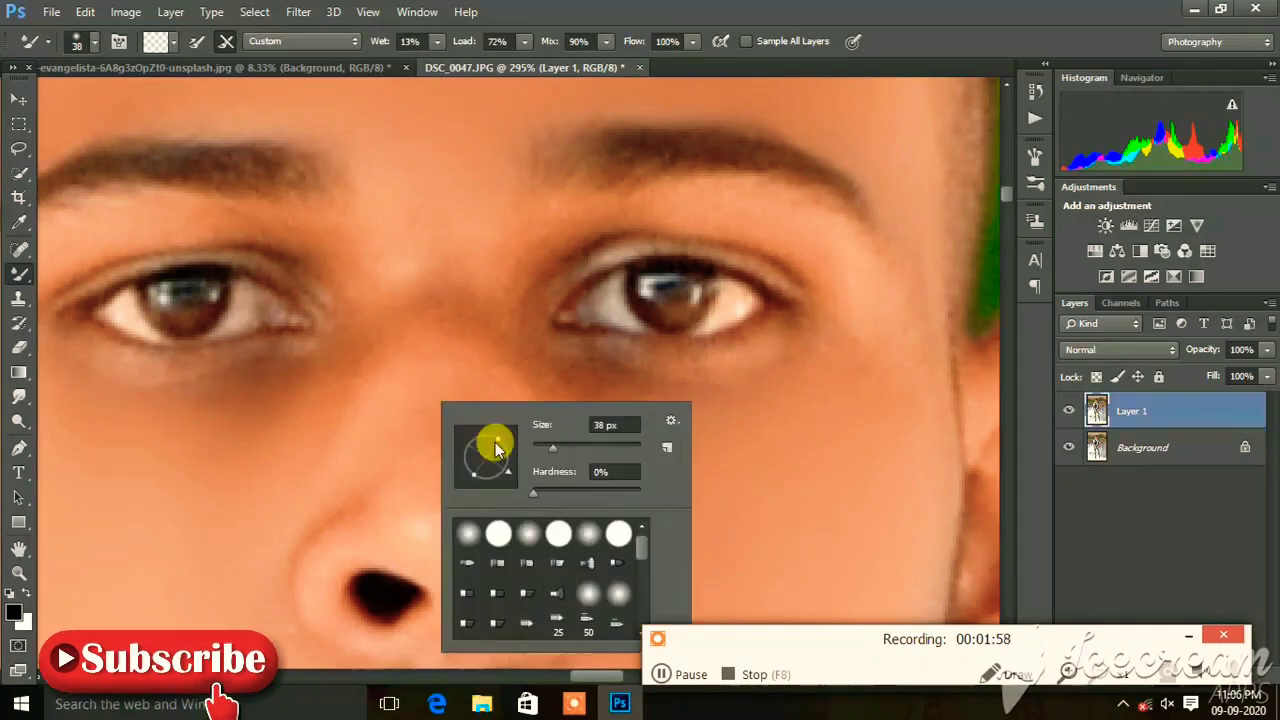
right_click(388, 396)
drag(566, 452, 566, 448)
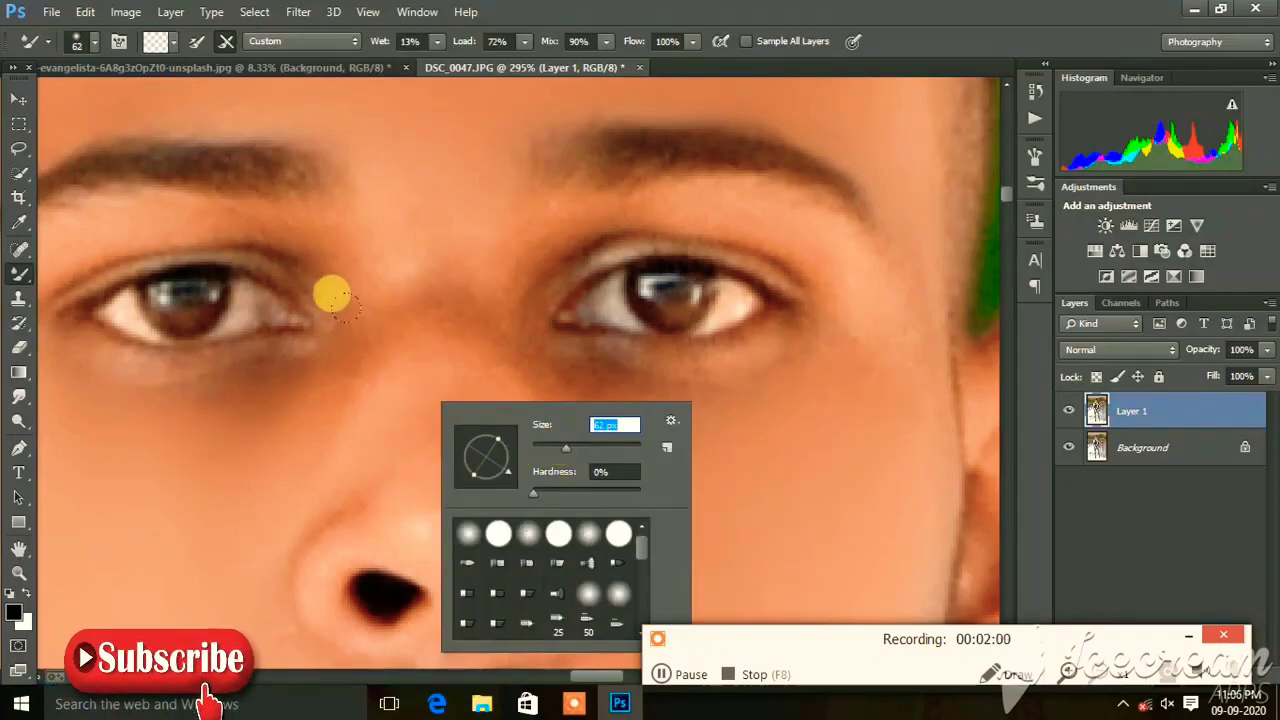
key(Return)
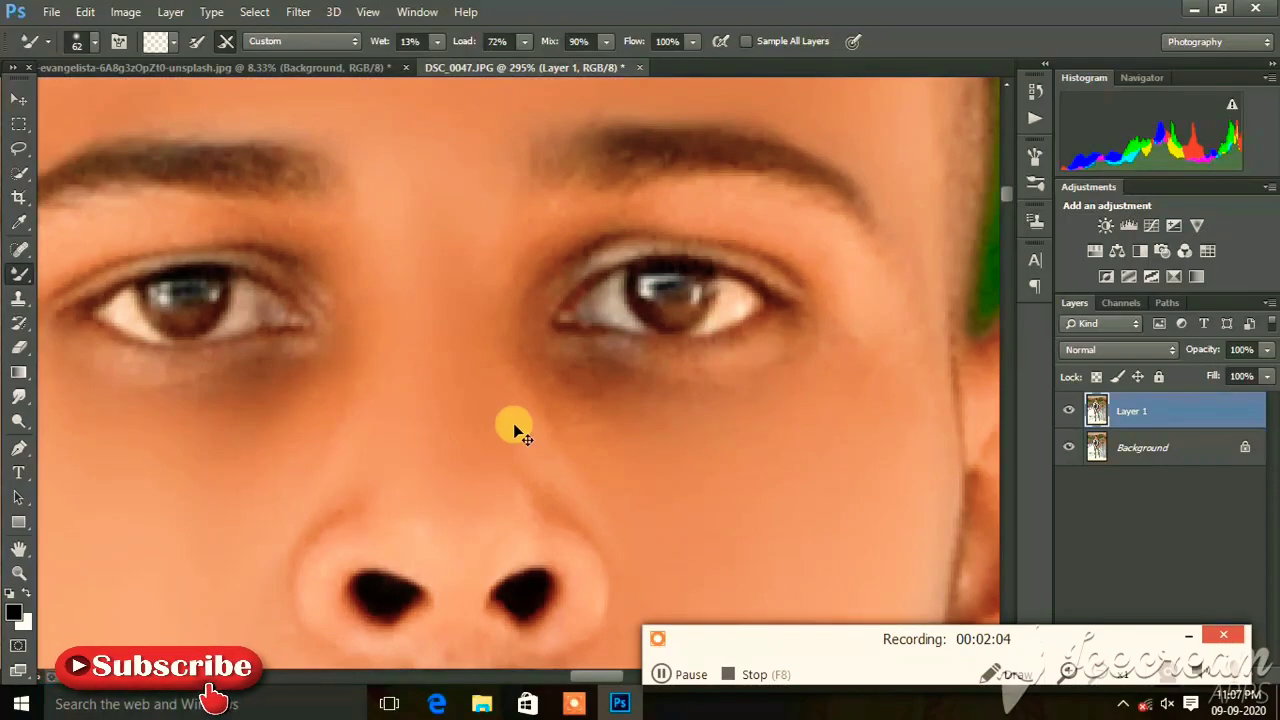
- Continue smoothing the face and enlarge the Mixer Brush to 125 px
scroll(513, 428, down, 5)
scroll(563, 457, down, 2)
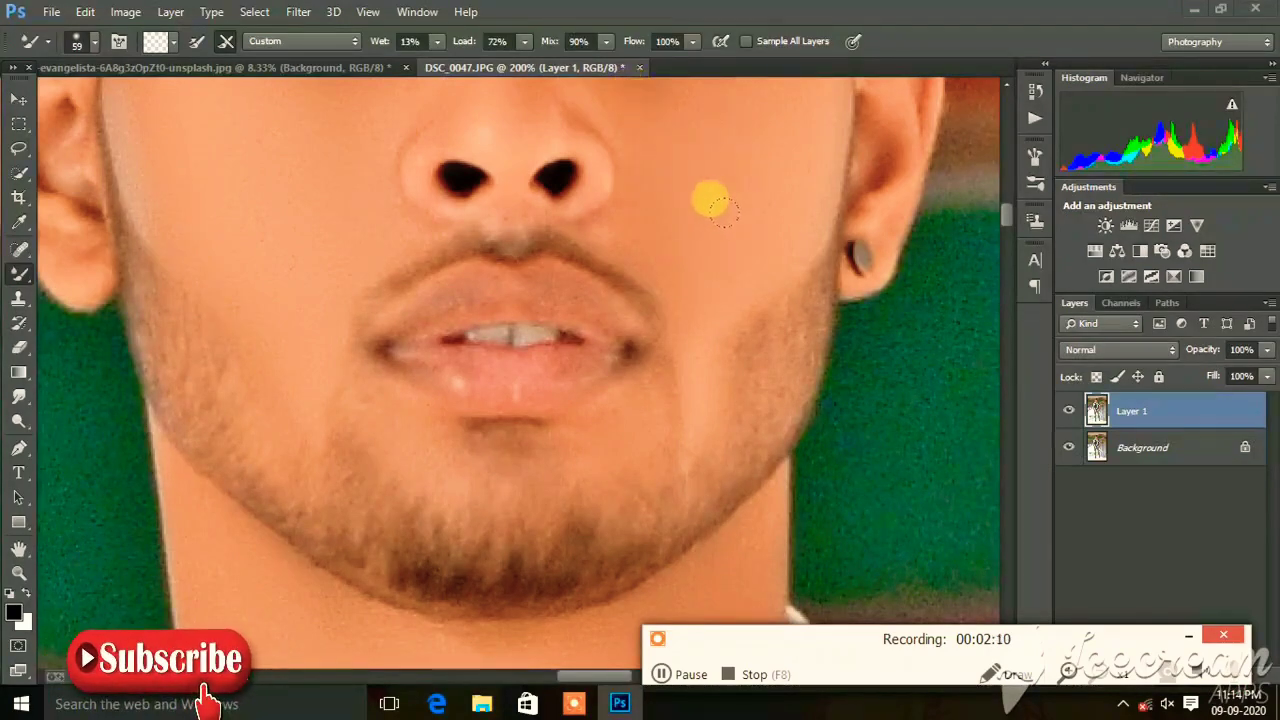
scroll(670, 185, up, 3)
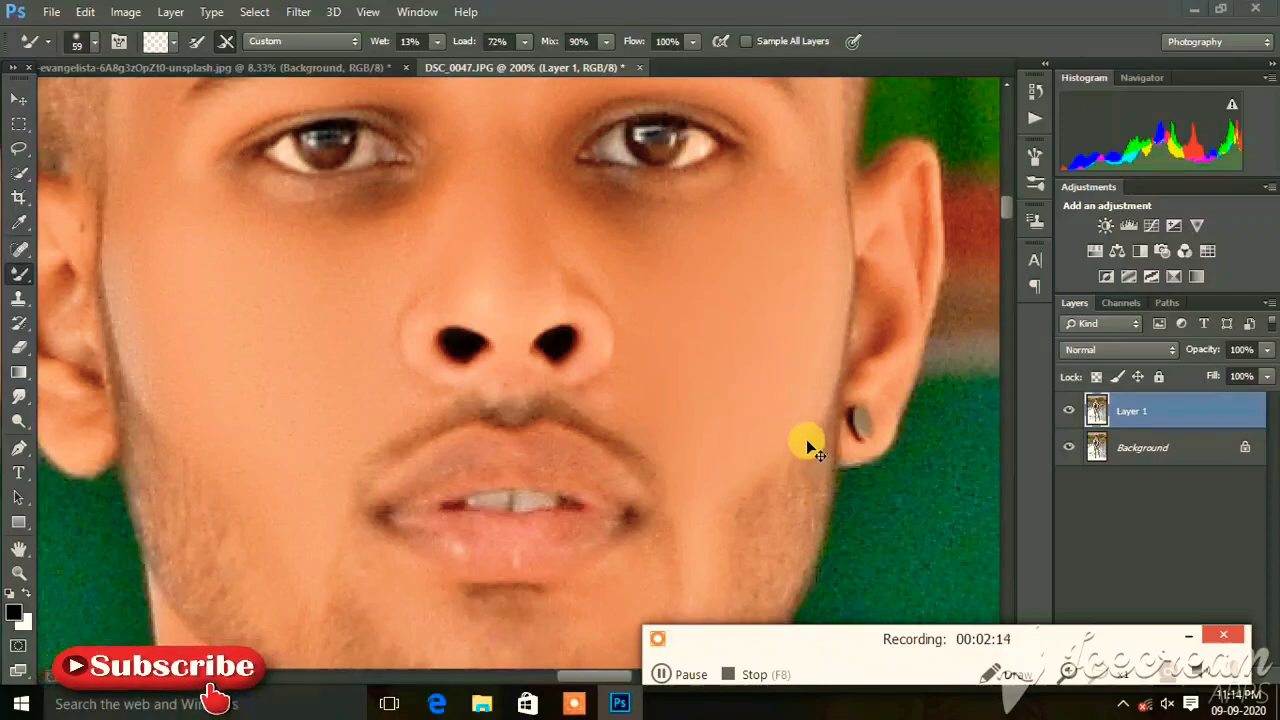
scroll(810, 447, down, 3)
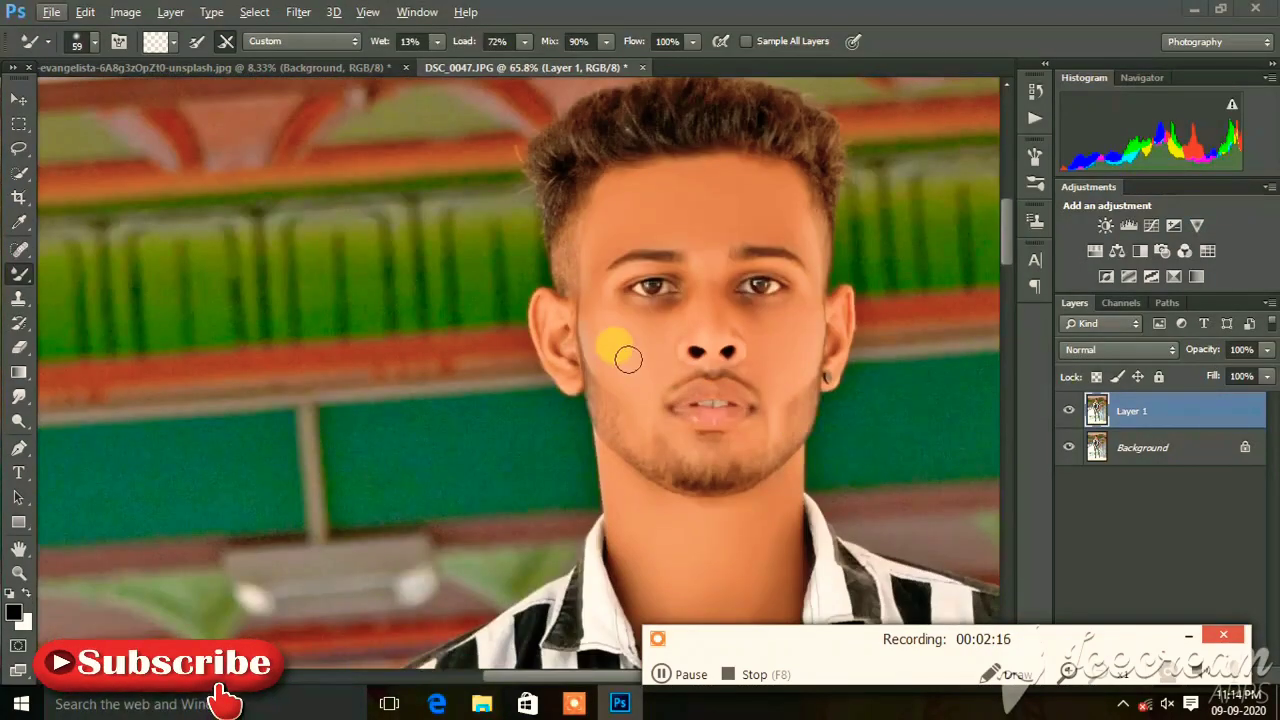
scroll(628, 358, up, 4)
right_click(733, 374)
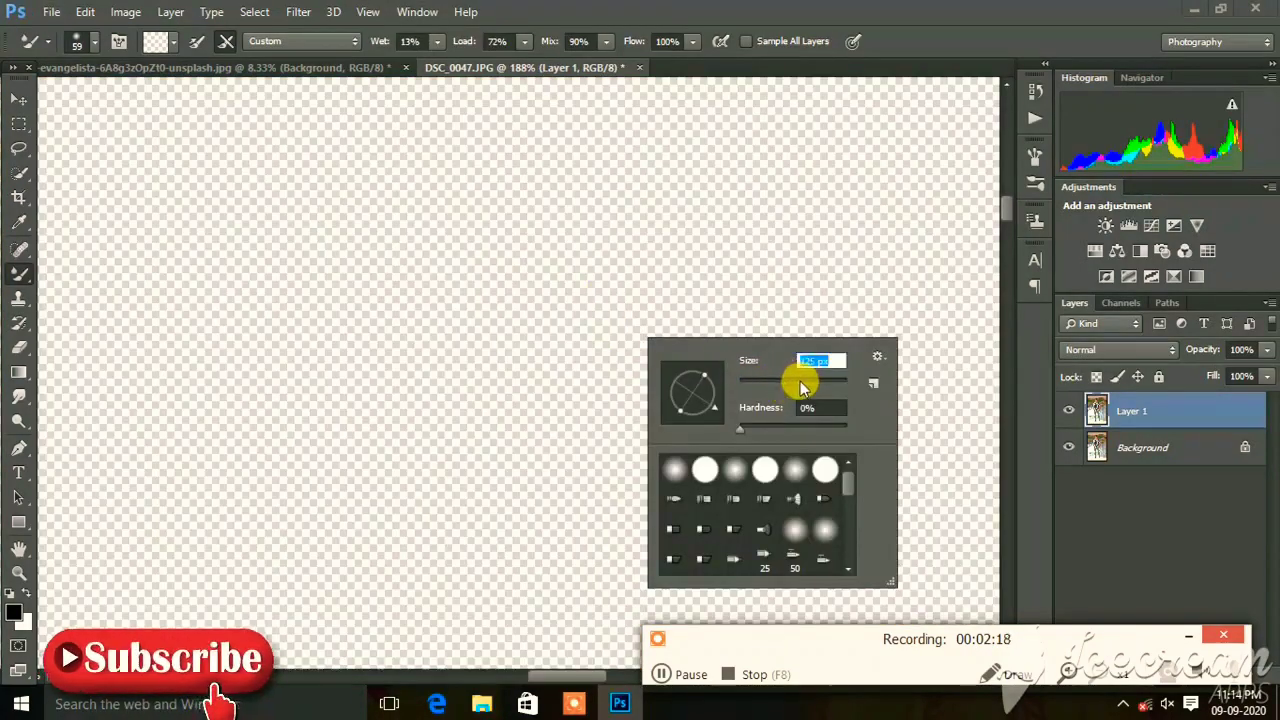
key(Return)
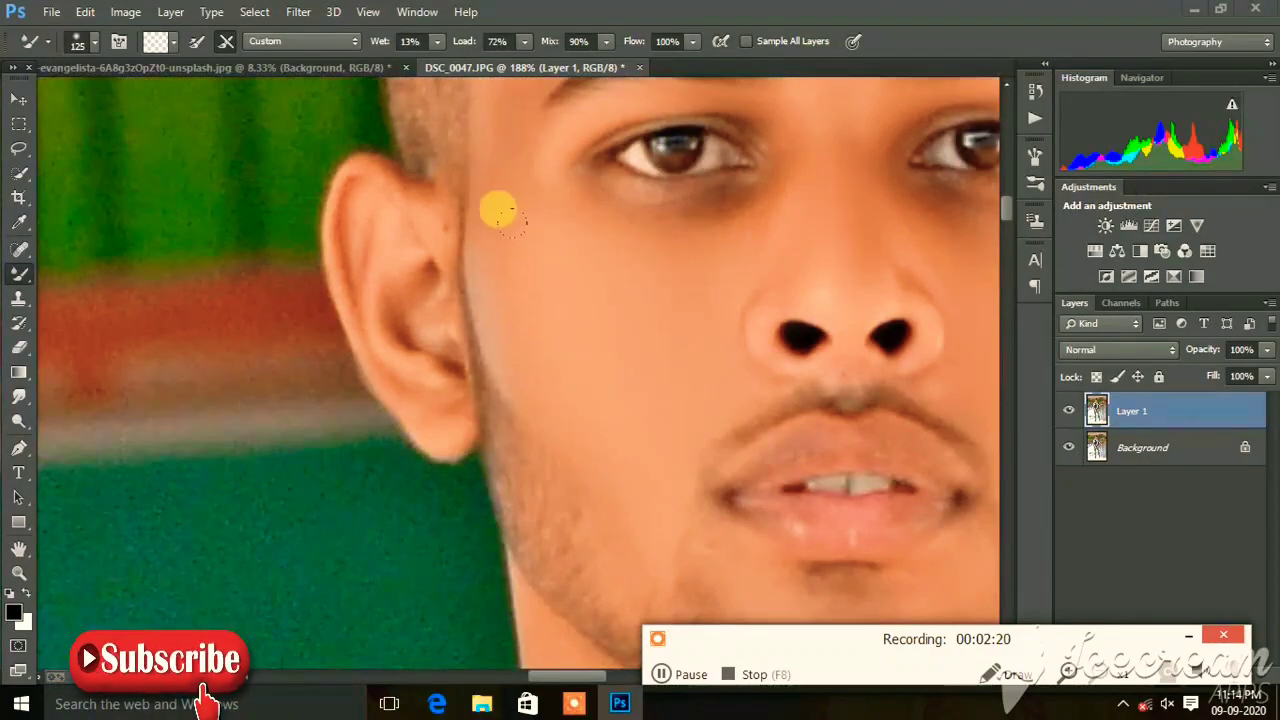
- Recentre the view on the man and hide the retouched layer to compare before and after
scroll(900, 414, down, 1)
scroll(866, 377, down, 2)
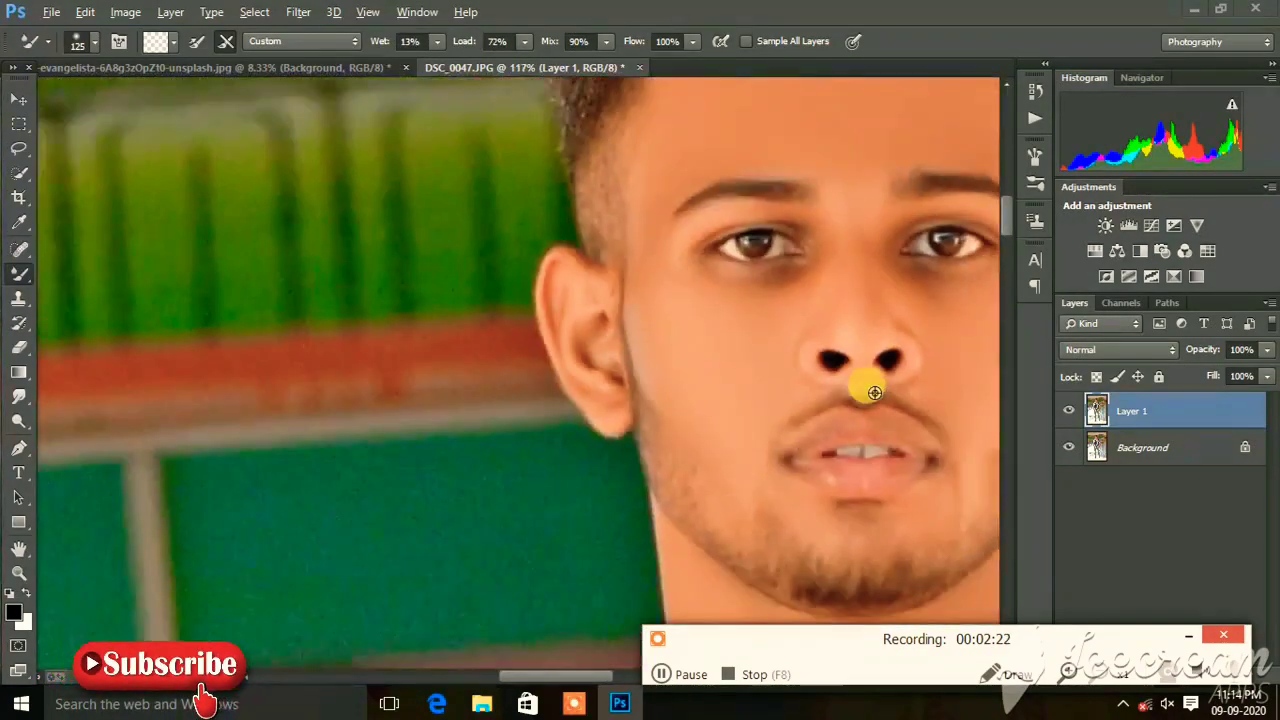
scroll(834, 409, down, 1)
scroll(815, 418, down, 1)
scroll(817, 418, down, 1)
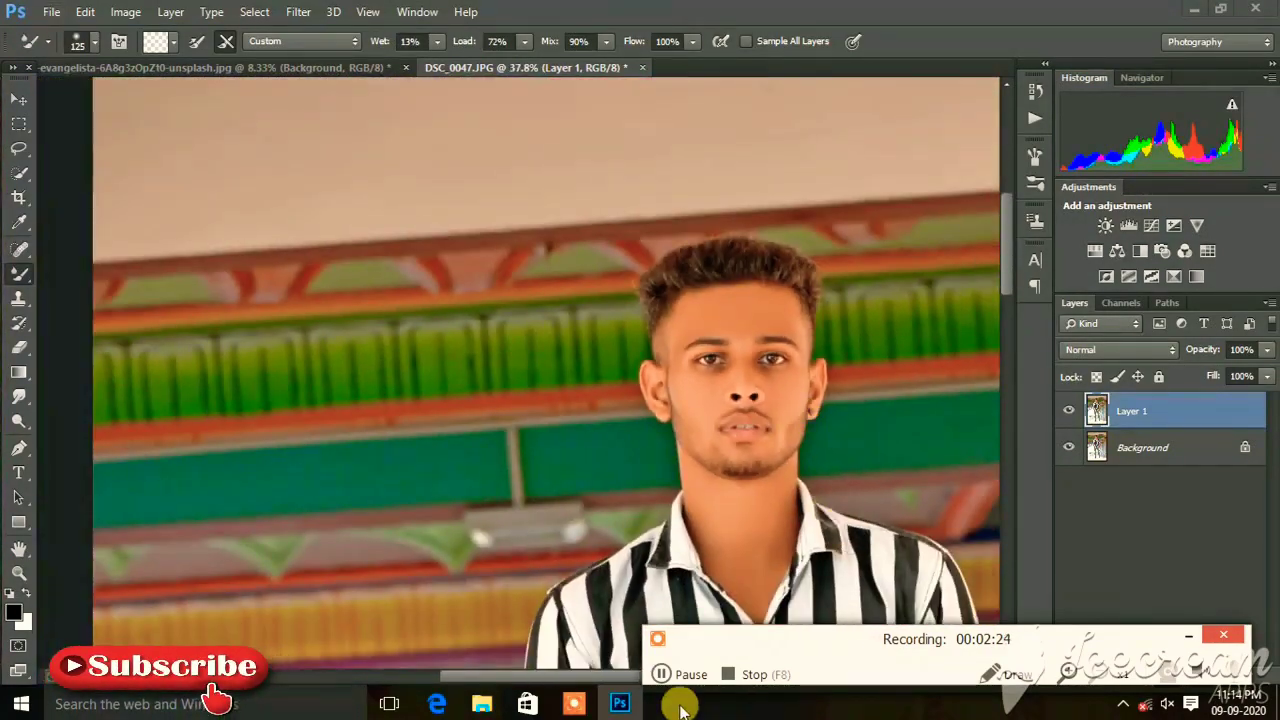
drag(790, 525, 700, 434)
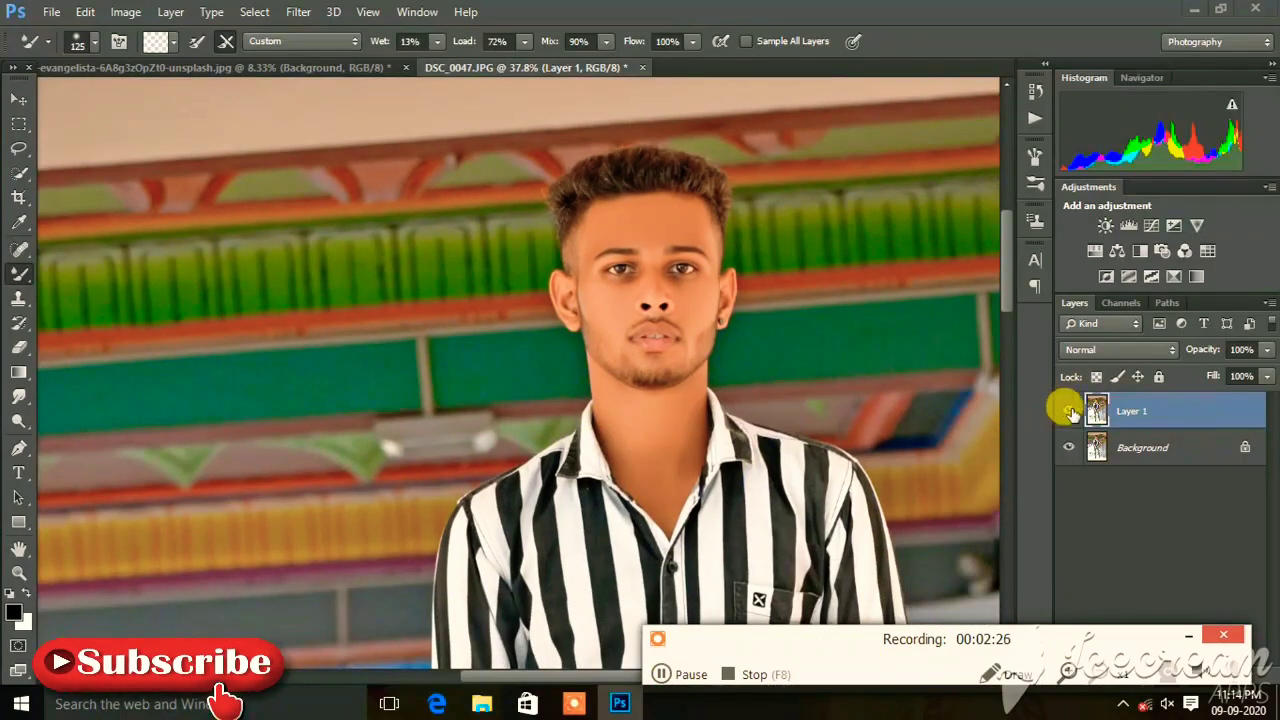
click(1069, 410)
scroll(714, 380, down, 5)
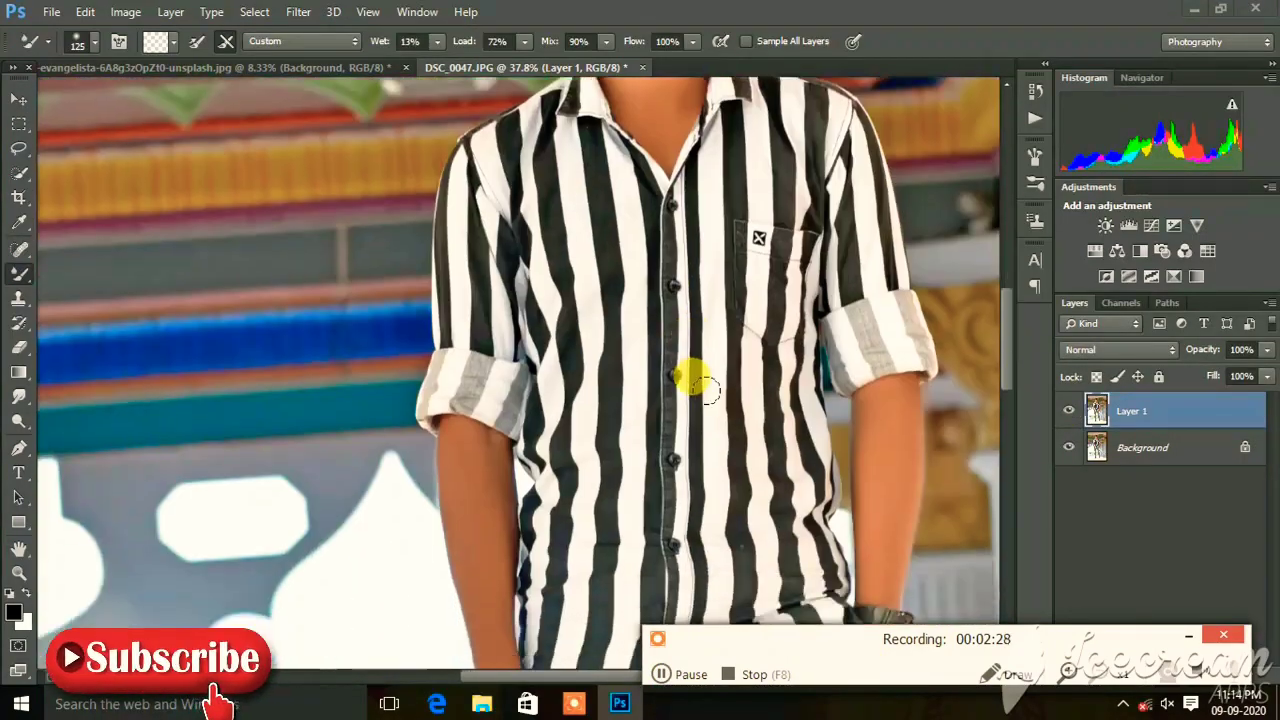
scroll(666, 371, down, 3)
scroll(766, 380, down, 4)
scroll(771, 383, down, 5)
scroll(780, 391, down, 2)
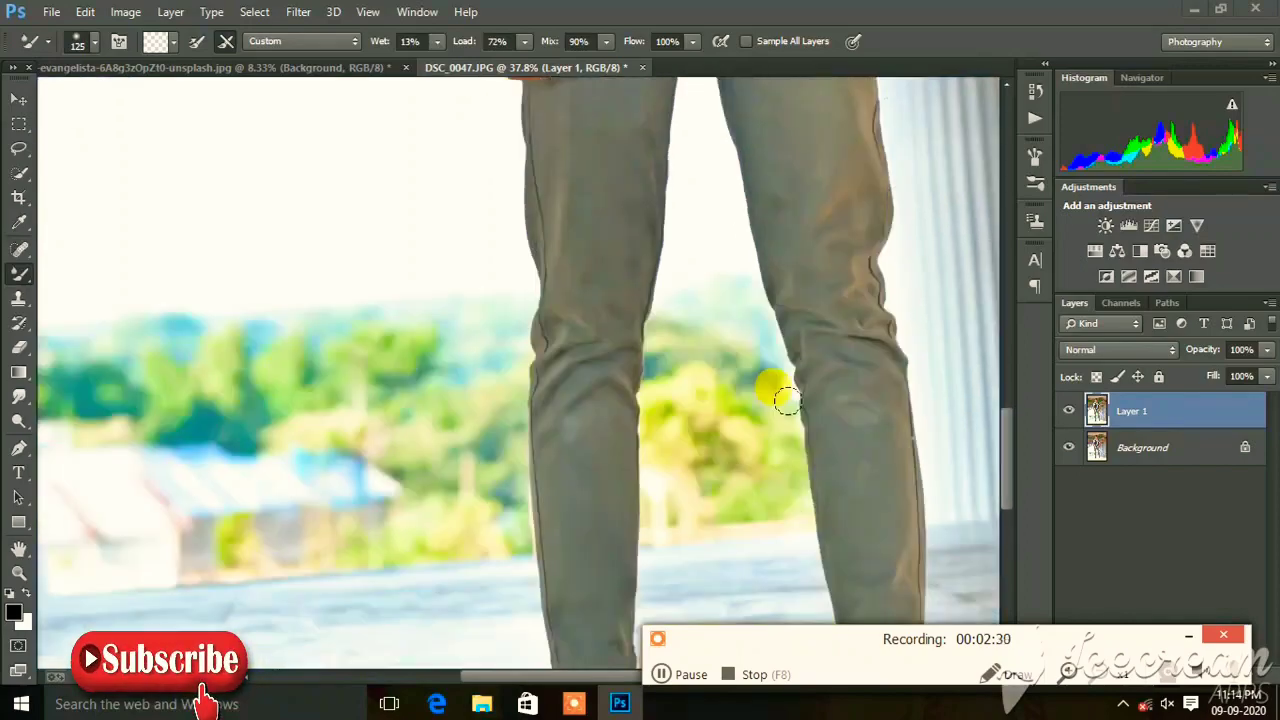
scroll(792, 410, down, 3)
scroll(800, 360, up, 3)
scroll(806, 314, up, 2)
scroll(566, 234, up, 2)
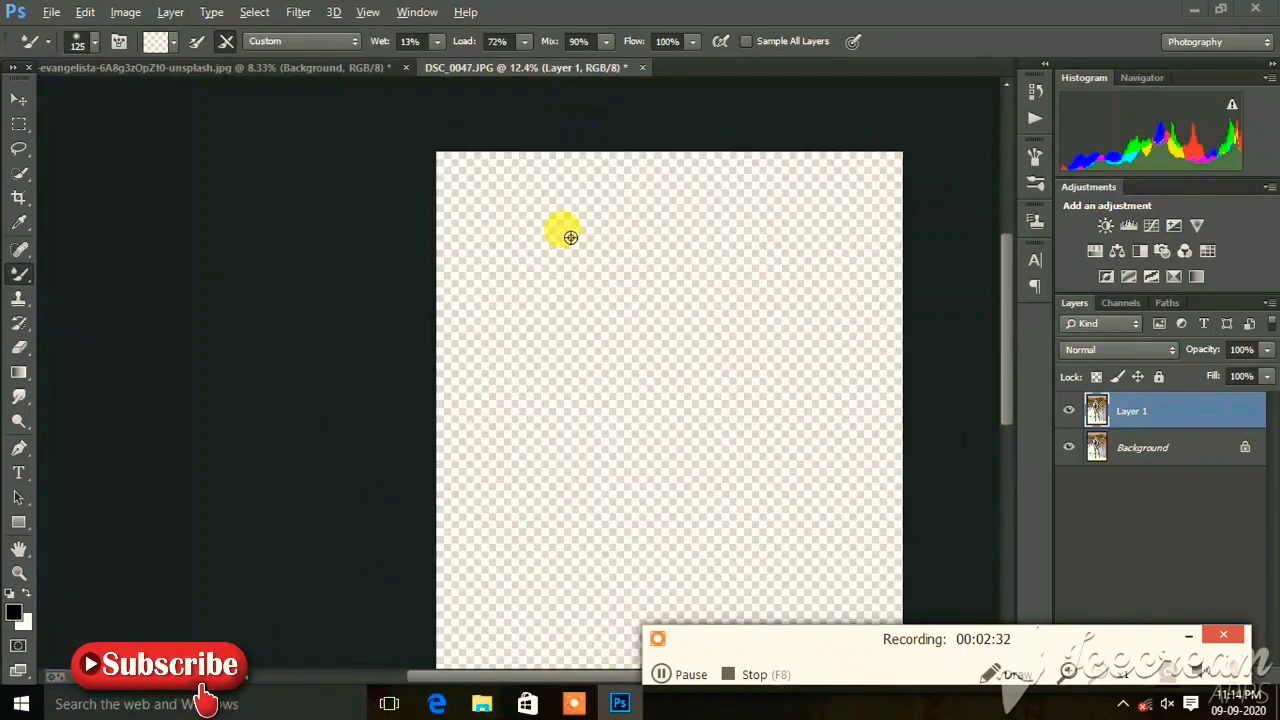
scroll(680, 295, up, 2)
scroll(676, 293, up, 2)
scroll(709, 314, up, 2)
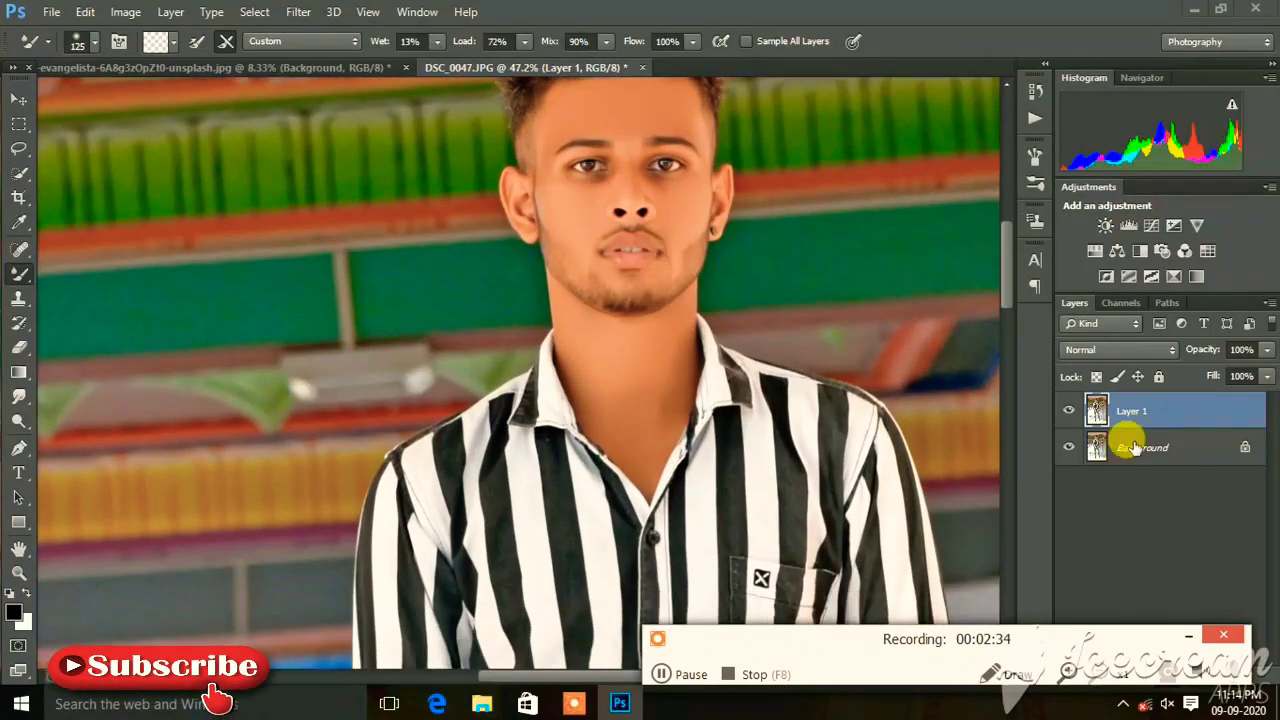
- Hide and delete the retouched Layer 1, dismissing the Preferences dialog that opened
click(1068, 411)
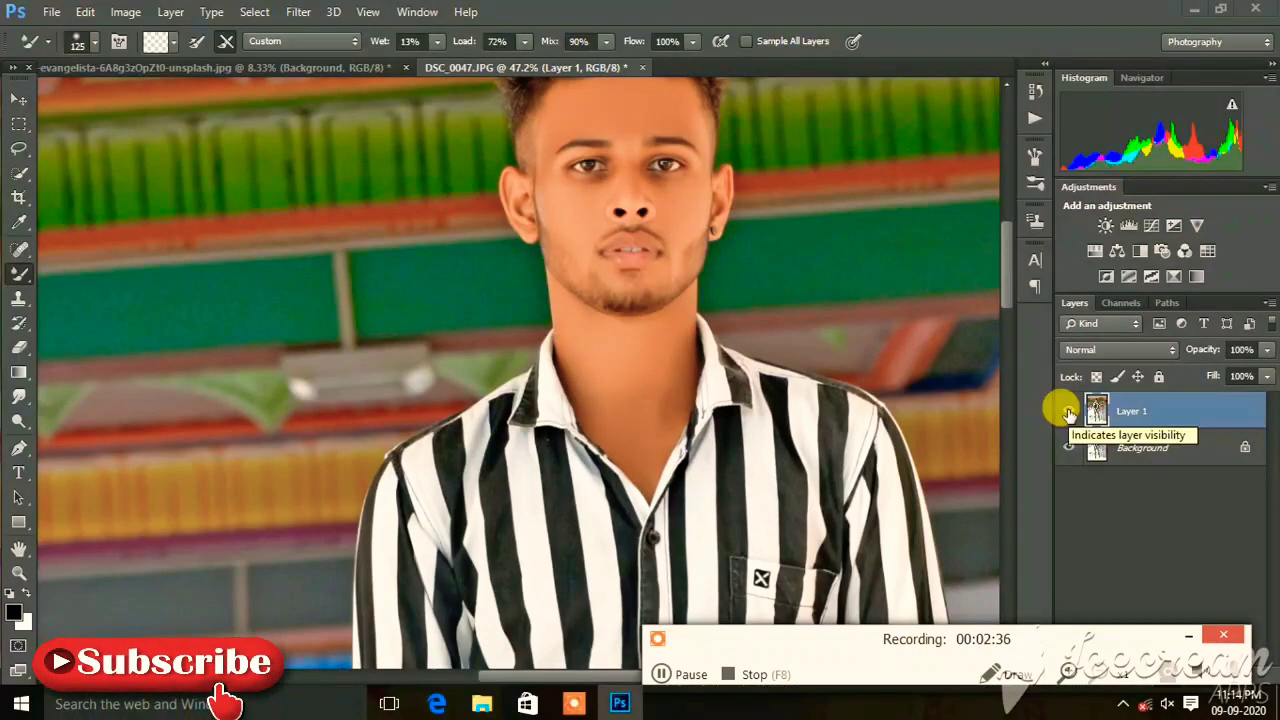
key(Delete)
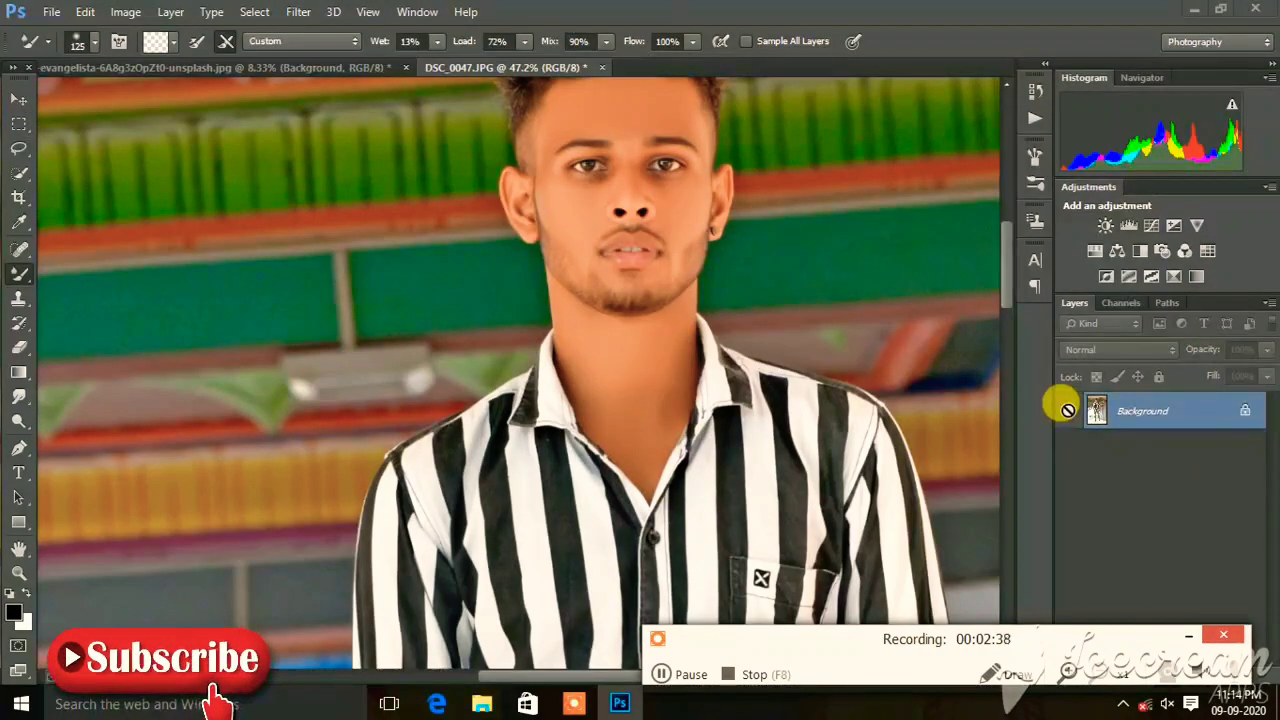
key(i)
key(ctrl+k)
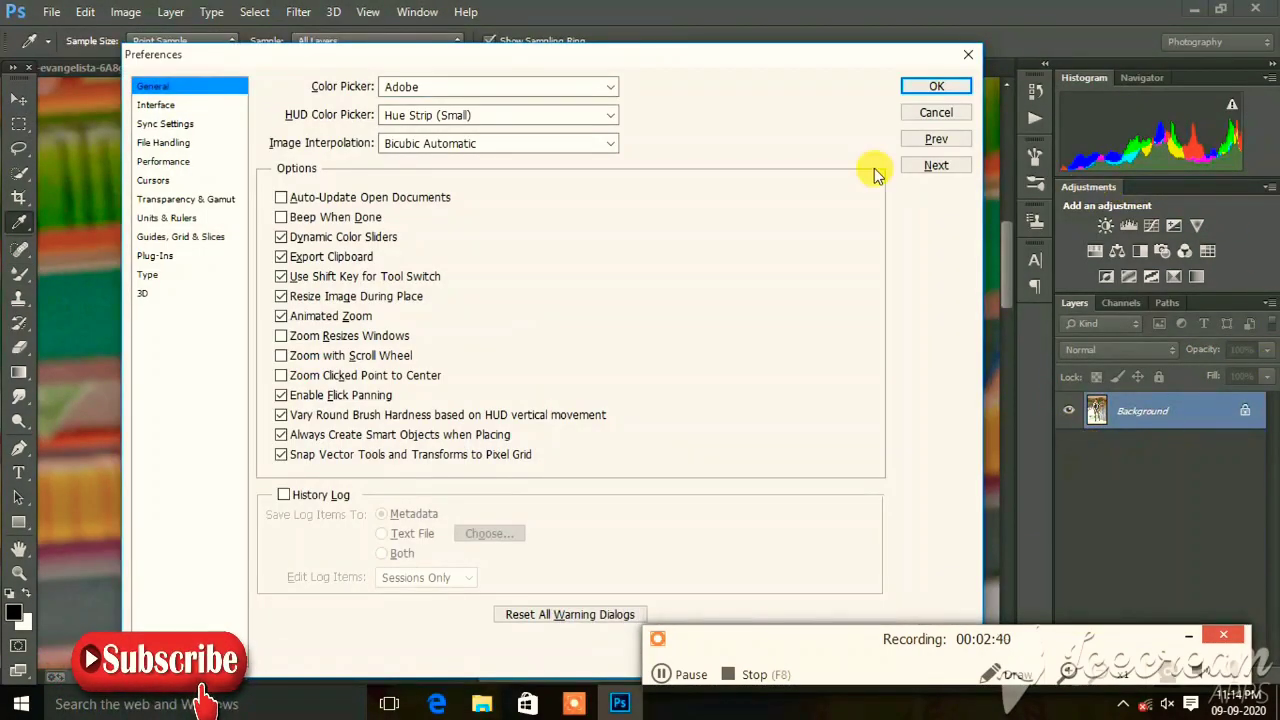
click(936, 113)
click(663, 674)
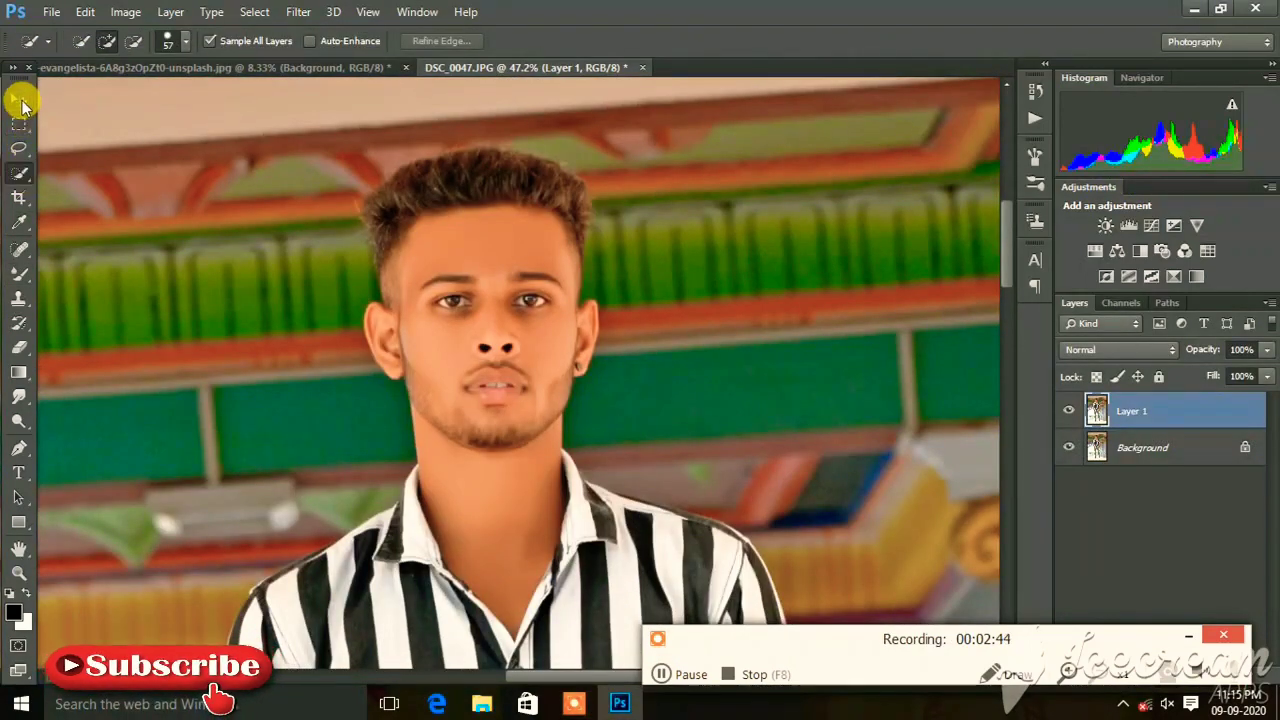
- Quick-select the man's hair, face and striped shirt
scroll(606, 554, up, 2)
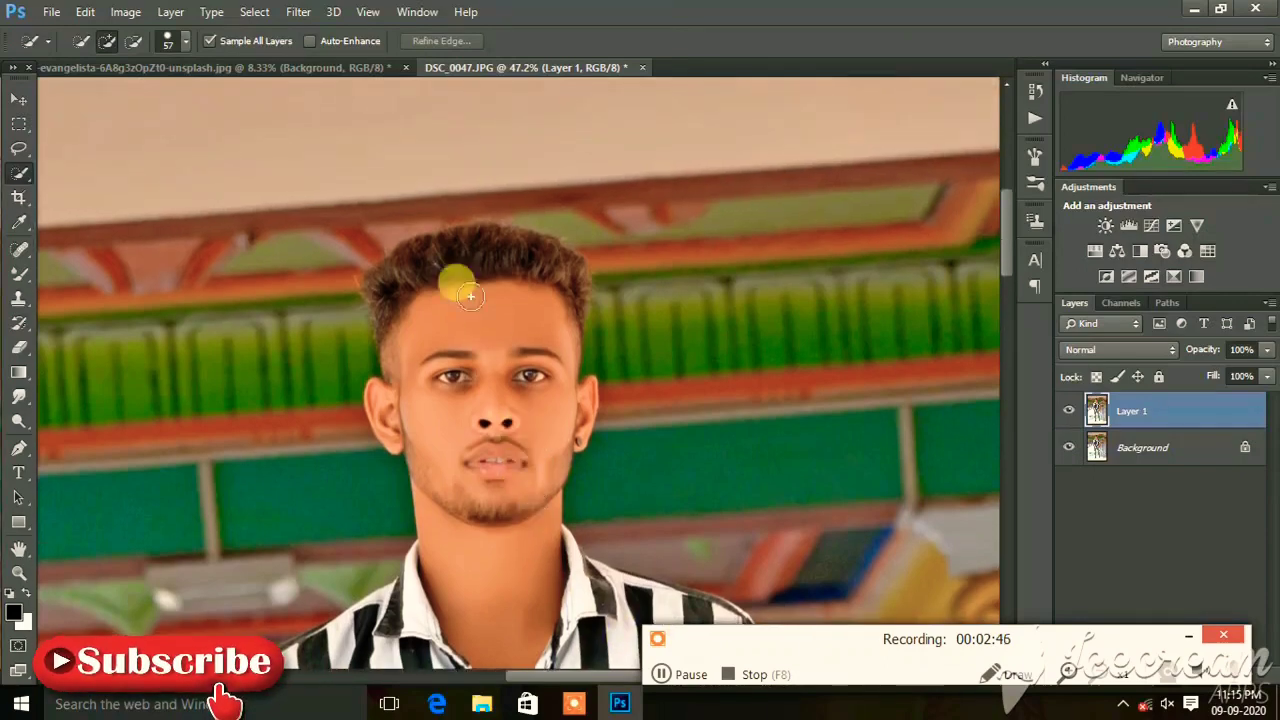
mouse_move(457, 277)
mouse_down()
mouse_move(410, 318)
mouse_move(366, 266)
mouse_up()
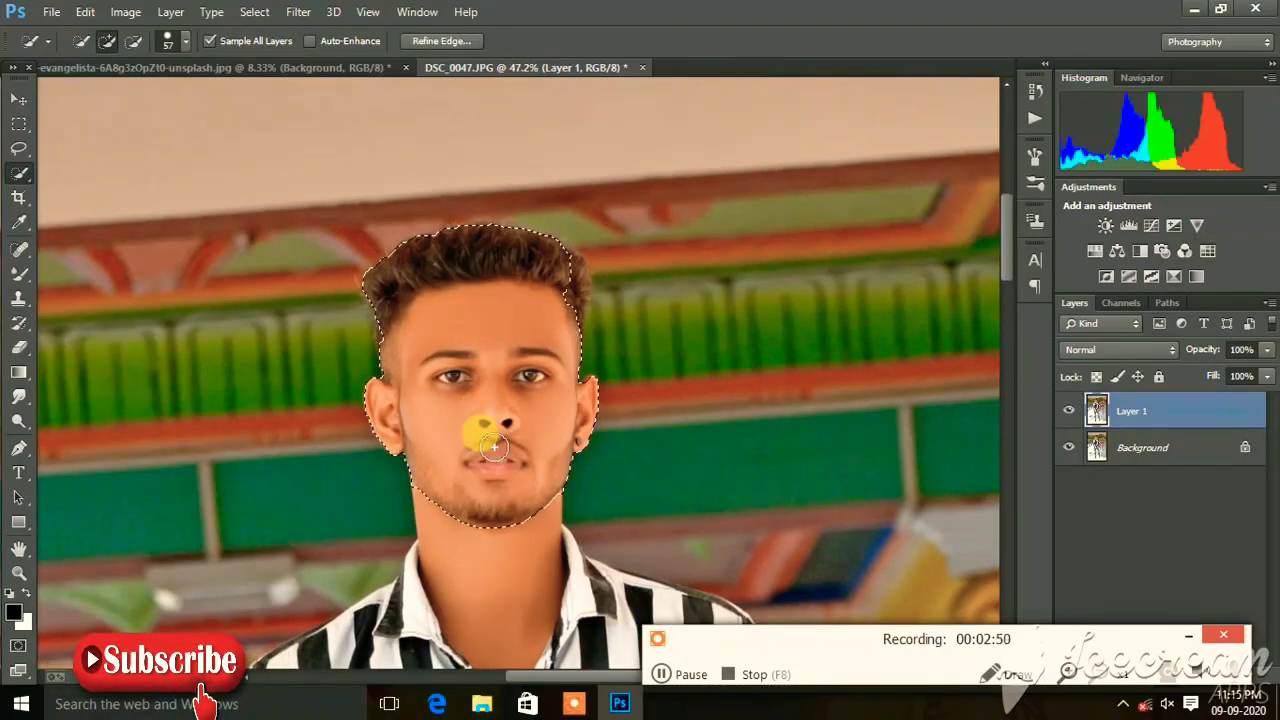
scroll(480, 429, down, 3)
mouse_move(449, 429)
mouse_down()
mouse_move(395, 533)
mouse_move(288, 553)
mouse_move(363, 494)
mouse_move(429, 537)
mouse_move(594, 447)
mouse_move(650, 458)
mouse_move(563, 294)
mouse_move(677, 254)
mouse_move(721, 329)
mouse_move(423, 403)
mouse_move(300, 486)
mouse_move(294, 531)
mouse_move(634, 613)
mouse_move(657, 664)
mouse_up()
scroll(650, 465, down, 3)
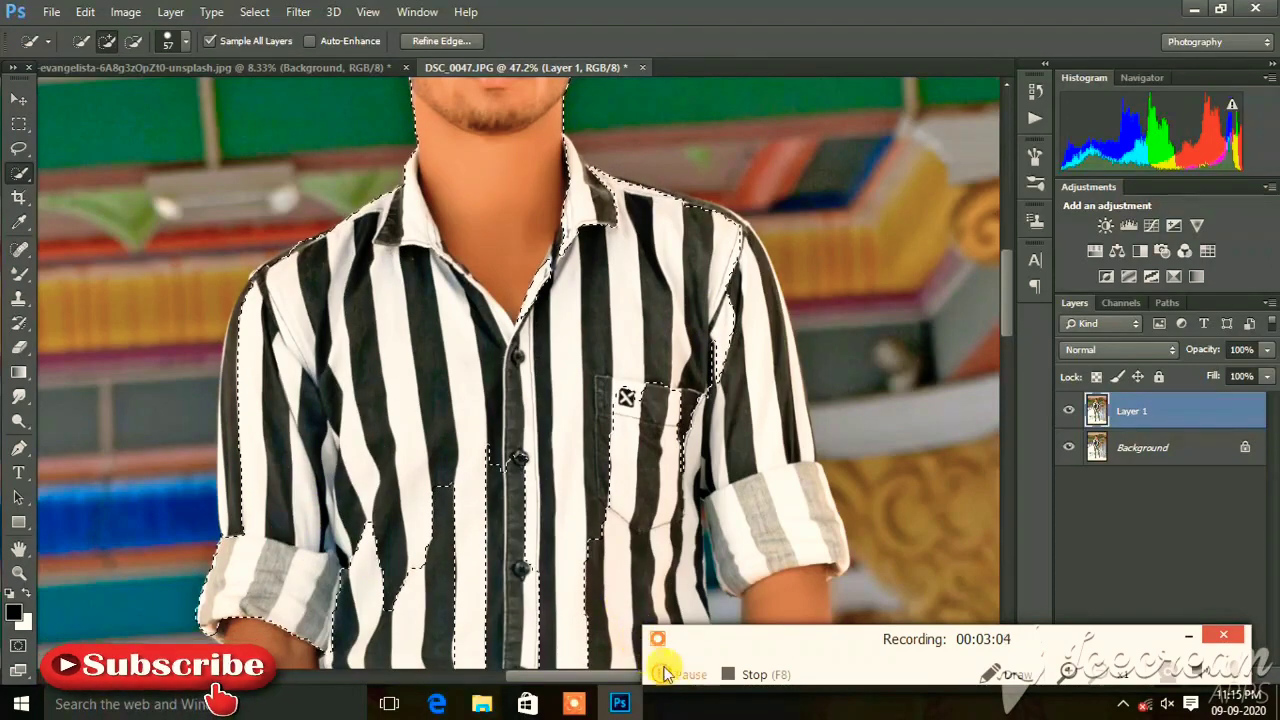
- Add the trouser legs and shoes to the selection, dismissing the error prompt
click(676, 674)
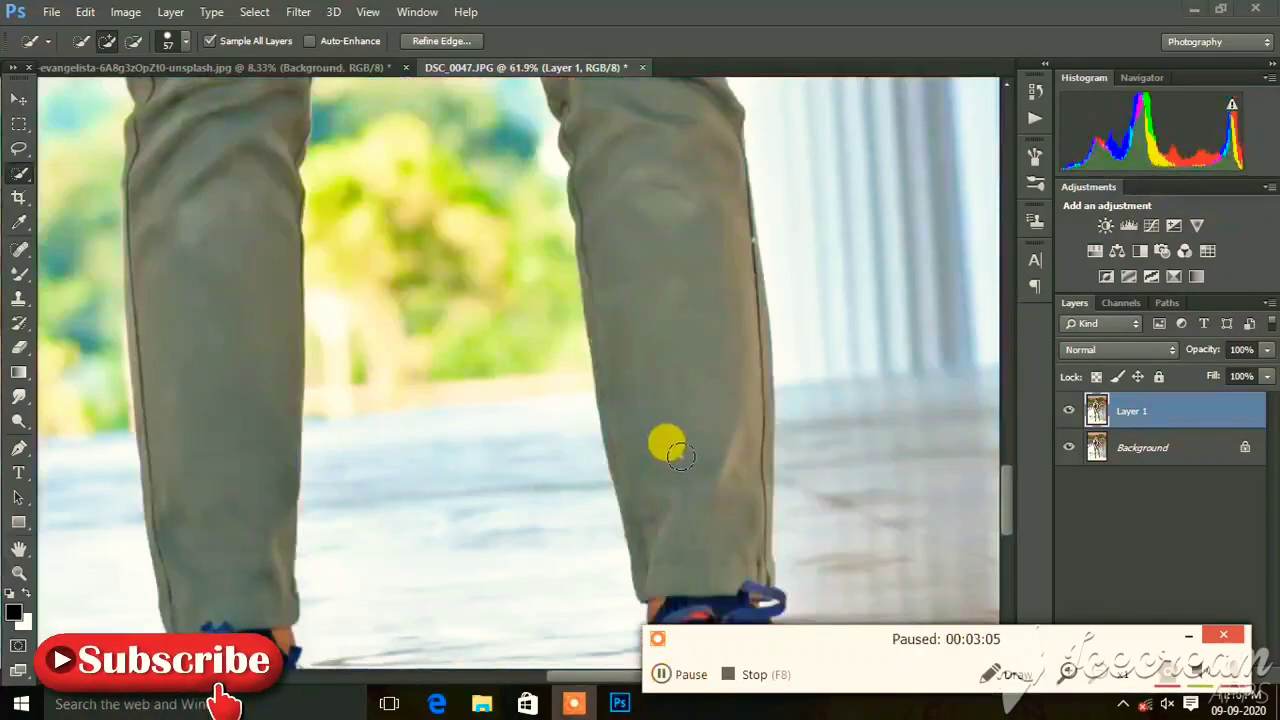
mouse_move(686, 429)
mouse_down()
mouse_move(700, 451)
mouse_move(704, 569)
mouse_up()
scroll(713, 465, up, 1)
scroll(713, 465, down, 1)
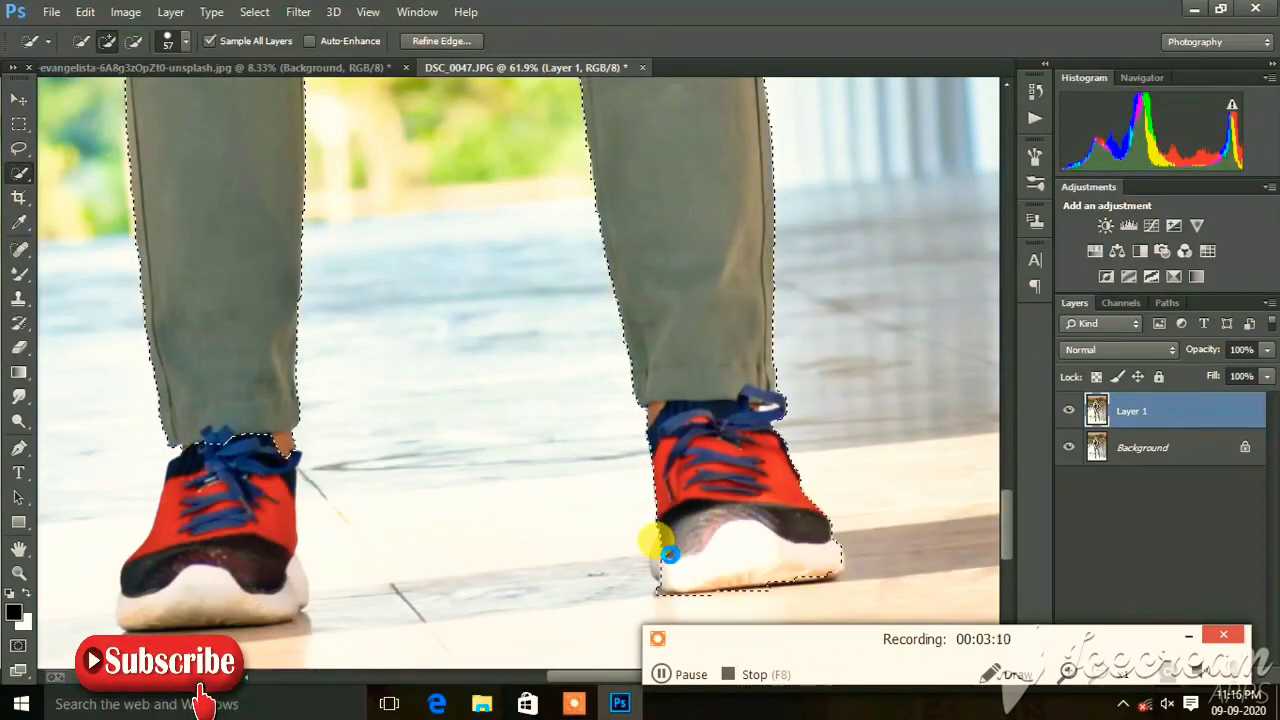
drag(263, 577, 280, 590)
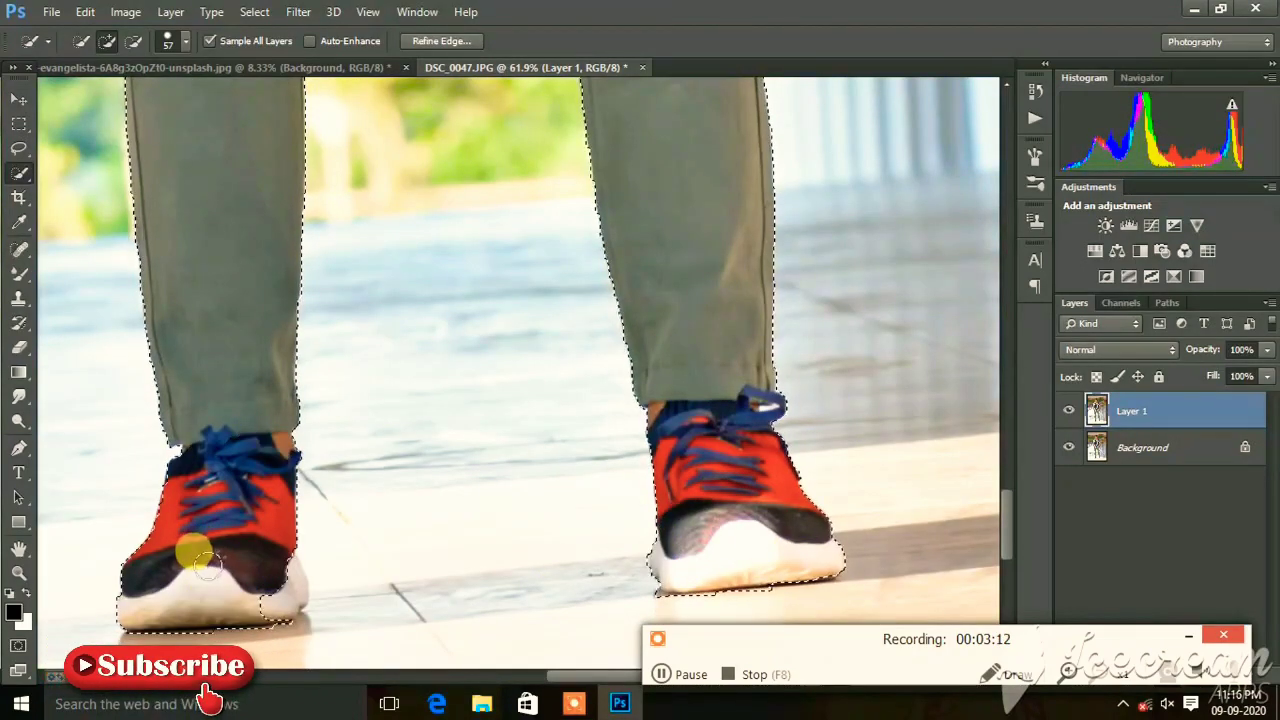
click(661, 674)
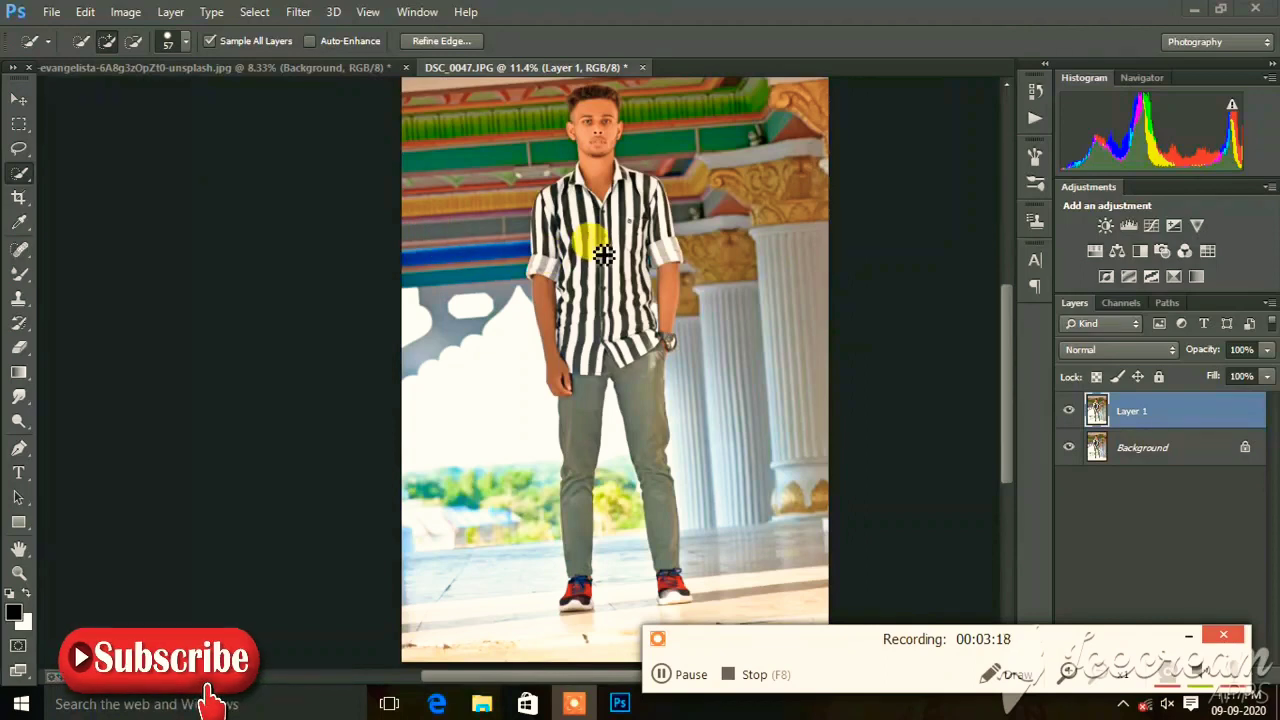
click(1186, 592)
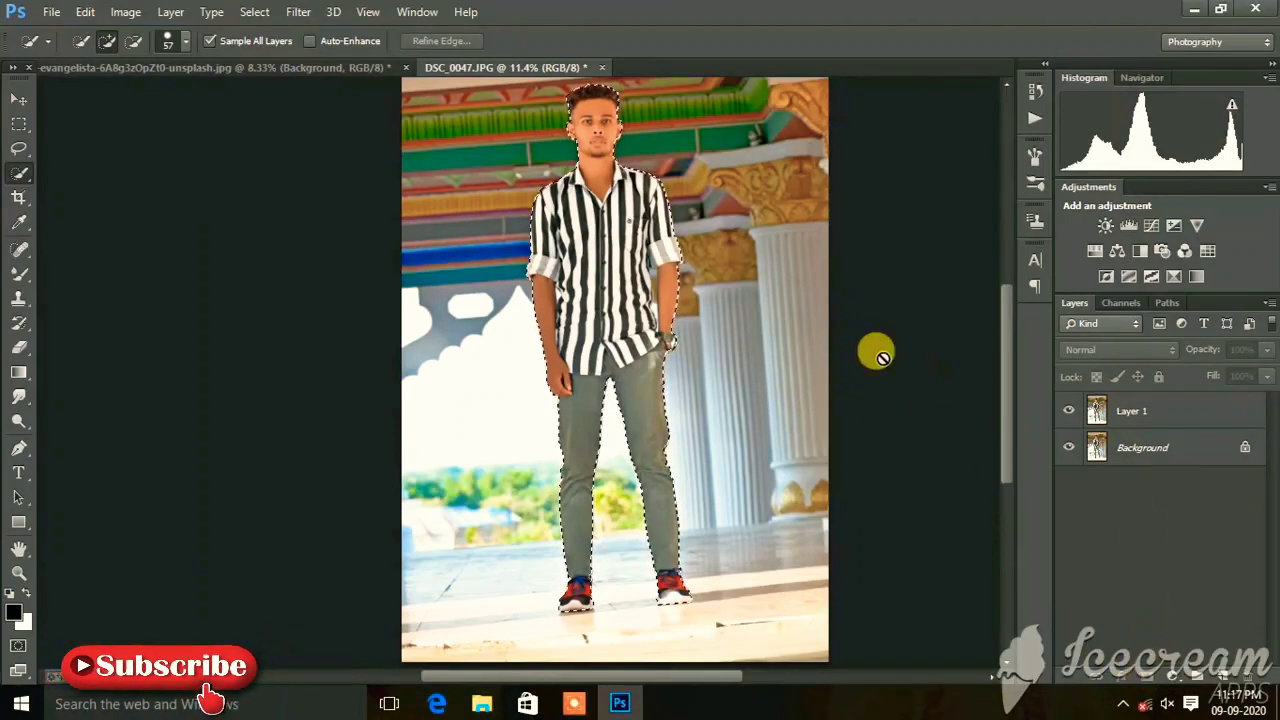
- Dismiss the no-layer error, reselect Layer 1 and hide the Background to view the cut-out
click(588, 270)
click(650, 278)
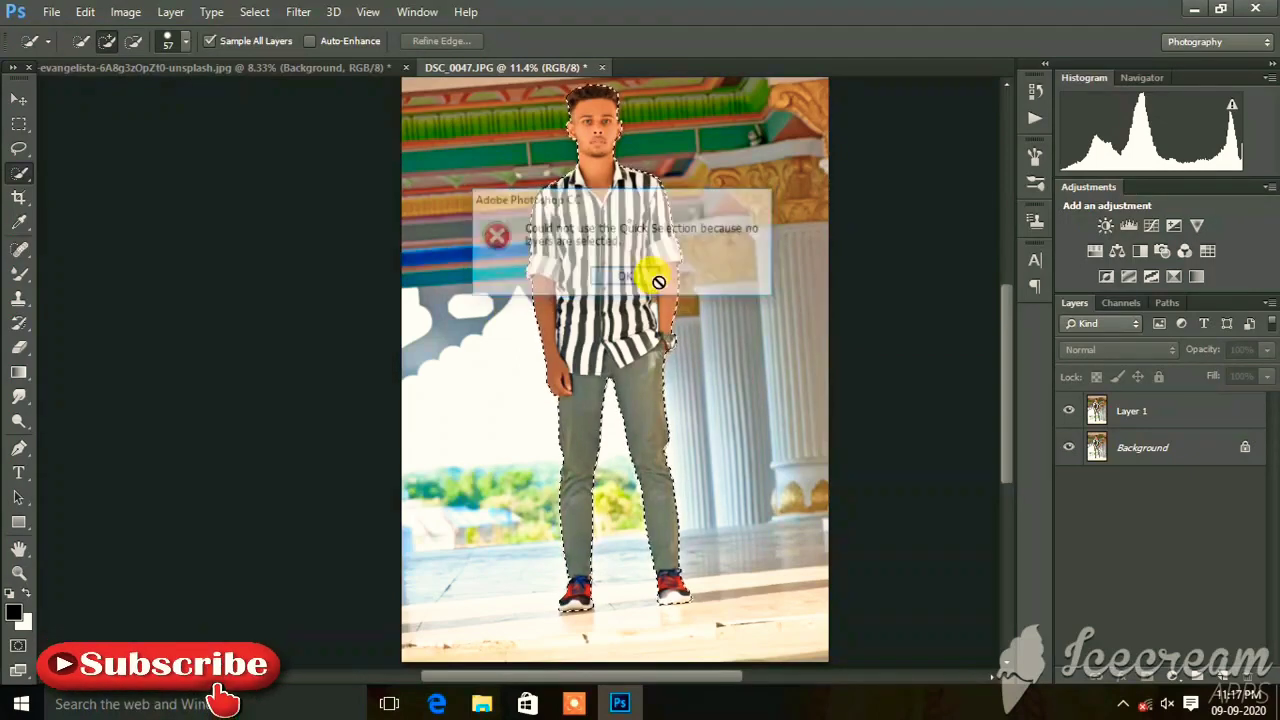
click(1097, 410)
click(1146, 676)
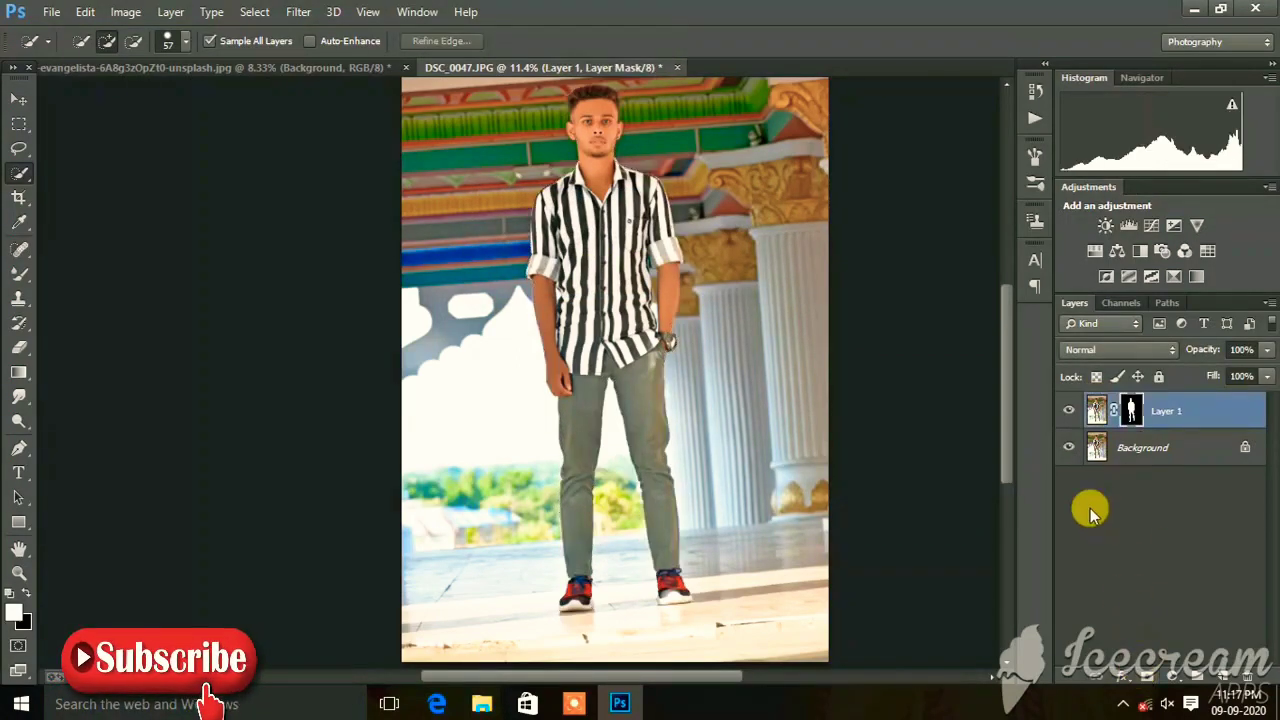
click(1068, 447)
- Duplicate the man's cut-out as Layer 1 copy and hide the original Layer 1
scroll(648, 258, up, 3)
scroll(629, 251, down, 1)
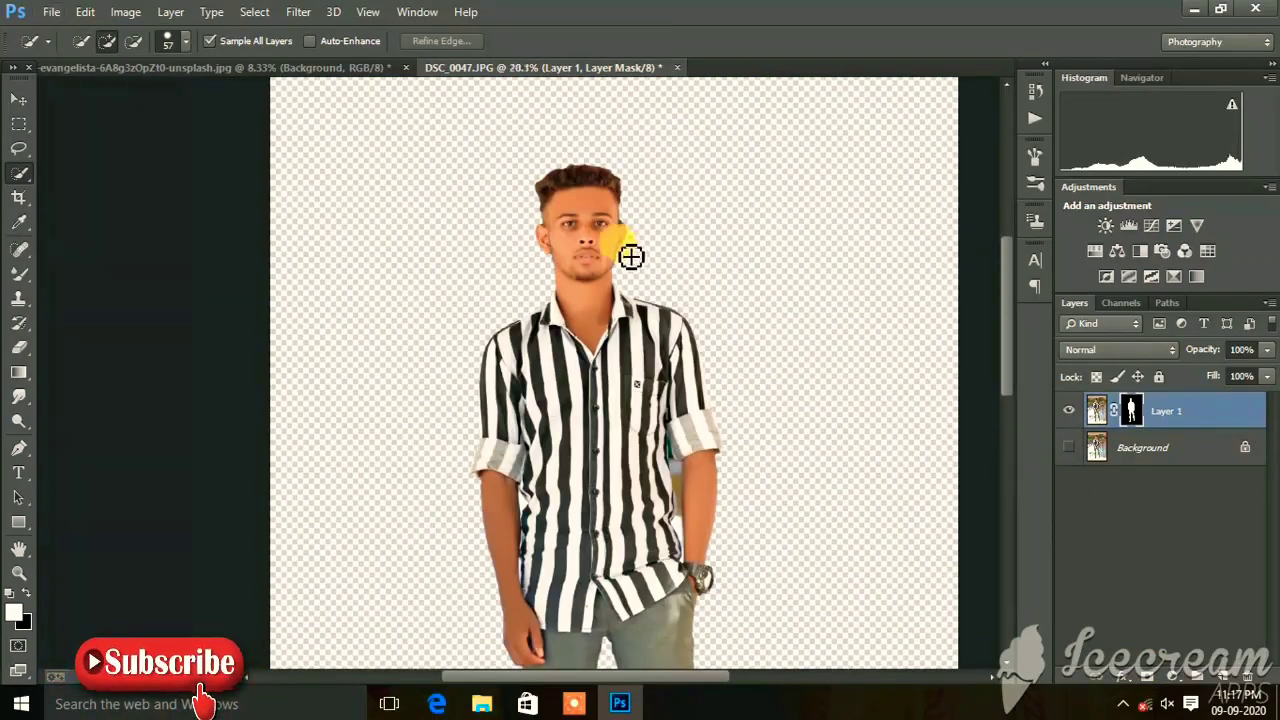
scroll(600, 251, up, 3)
scroll(623, 266, down, 1)
scroll(623, 266, down, 3)
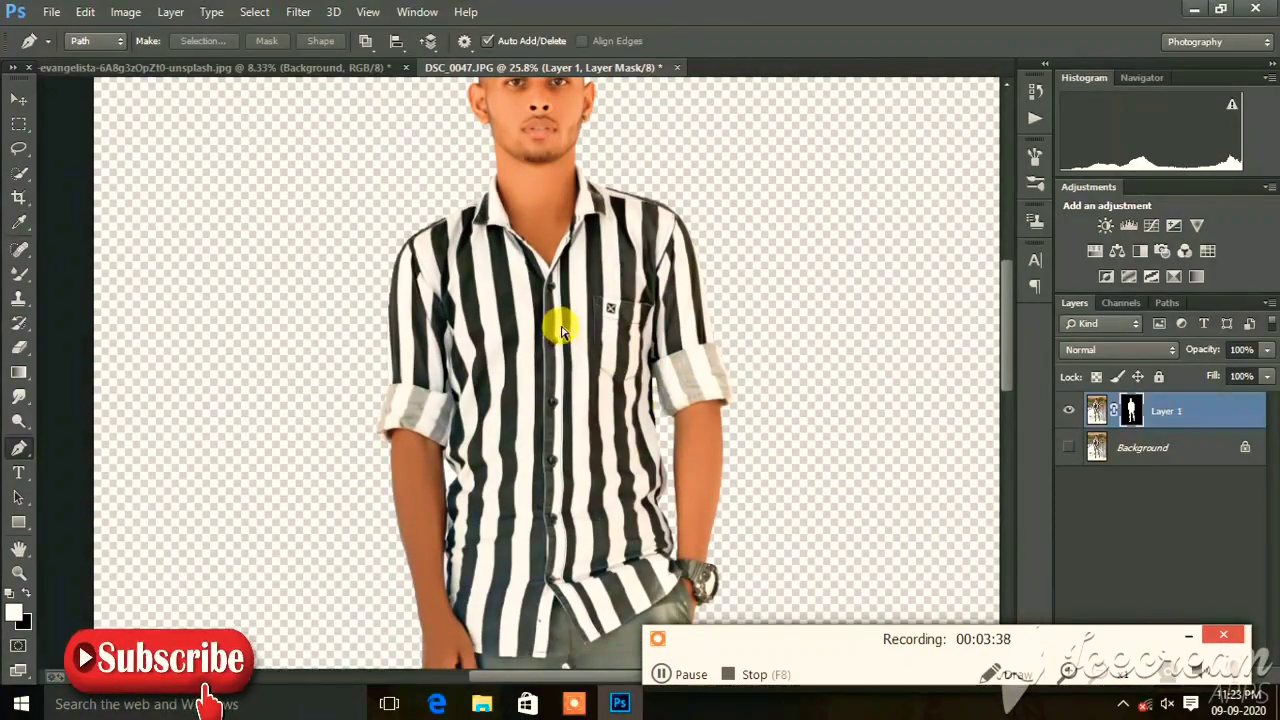
key(ctrl+minus)
key(ctrl+minus)
key(ctrl+minus)
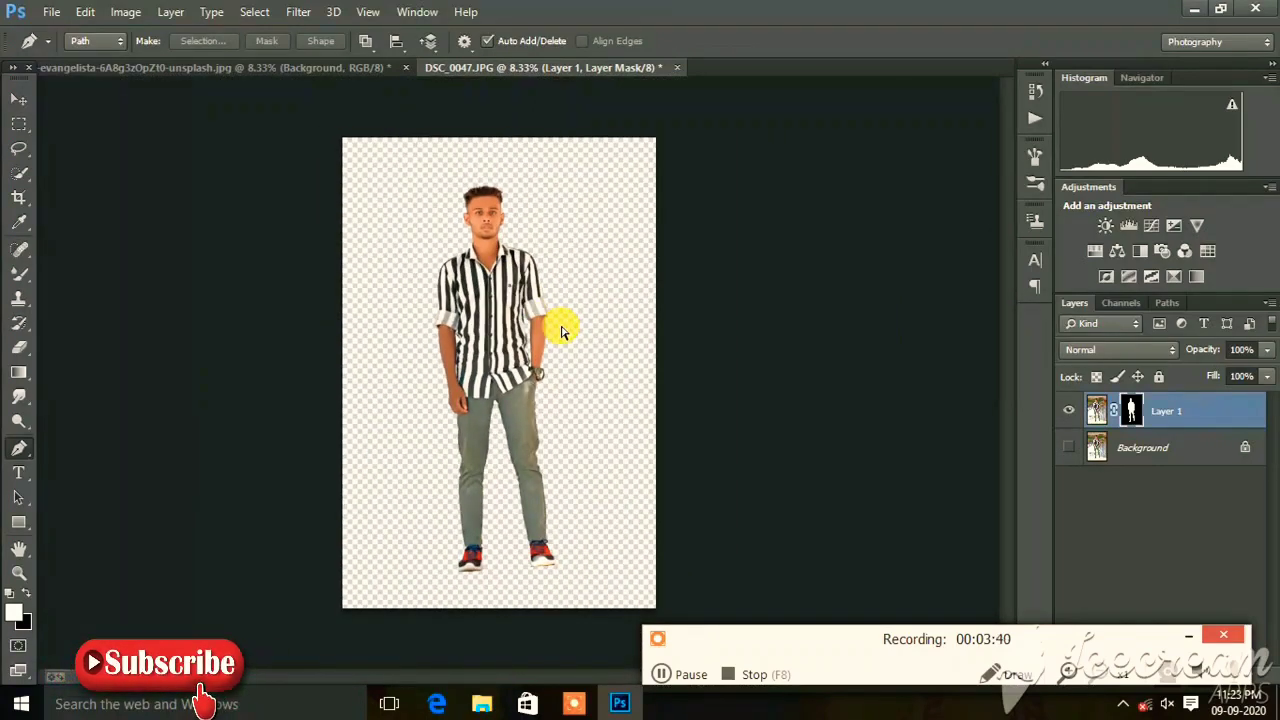
key(ctrl+j)
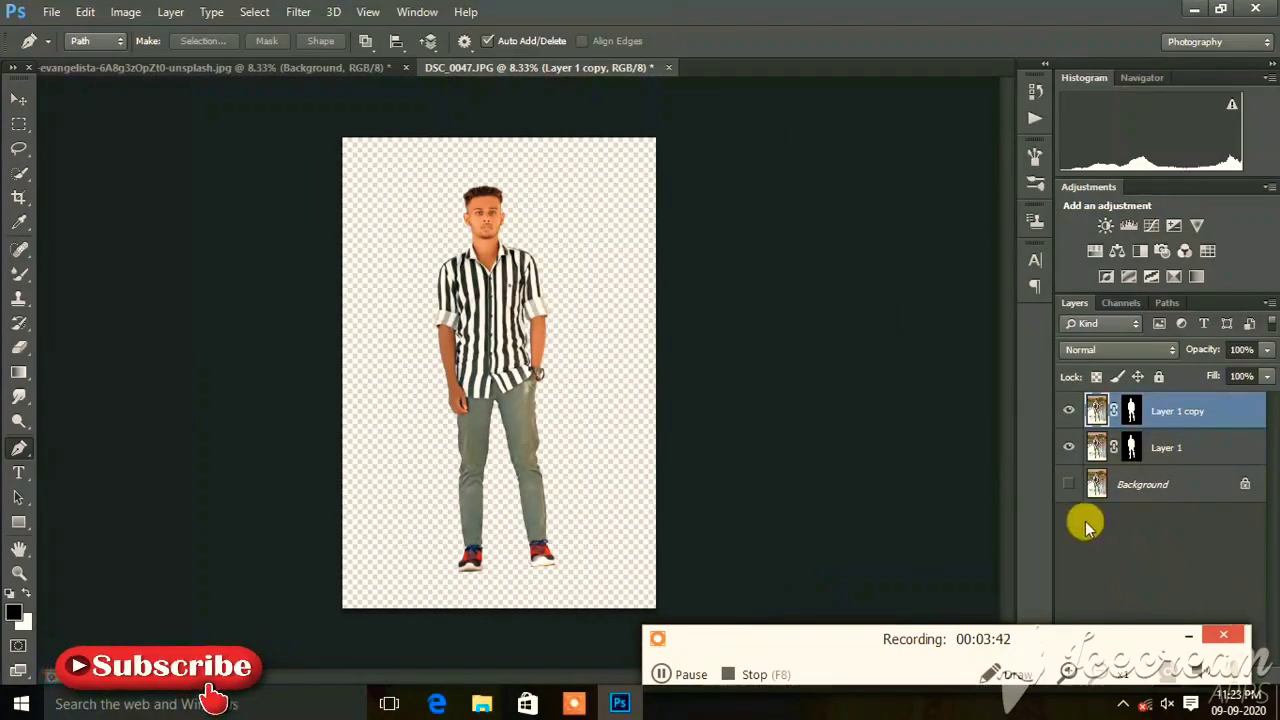
click(1068, 450)
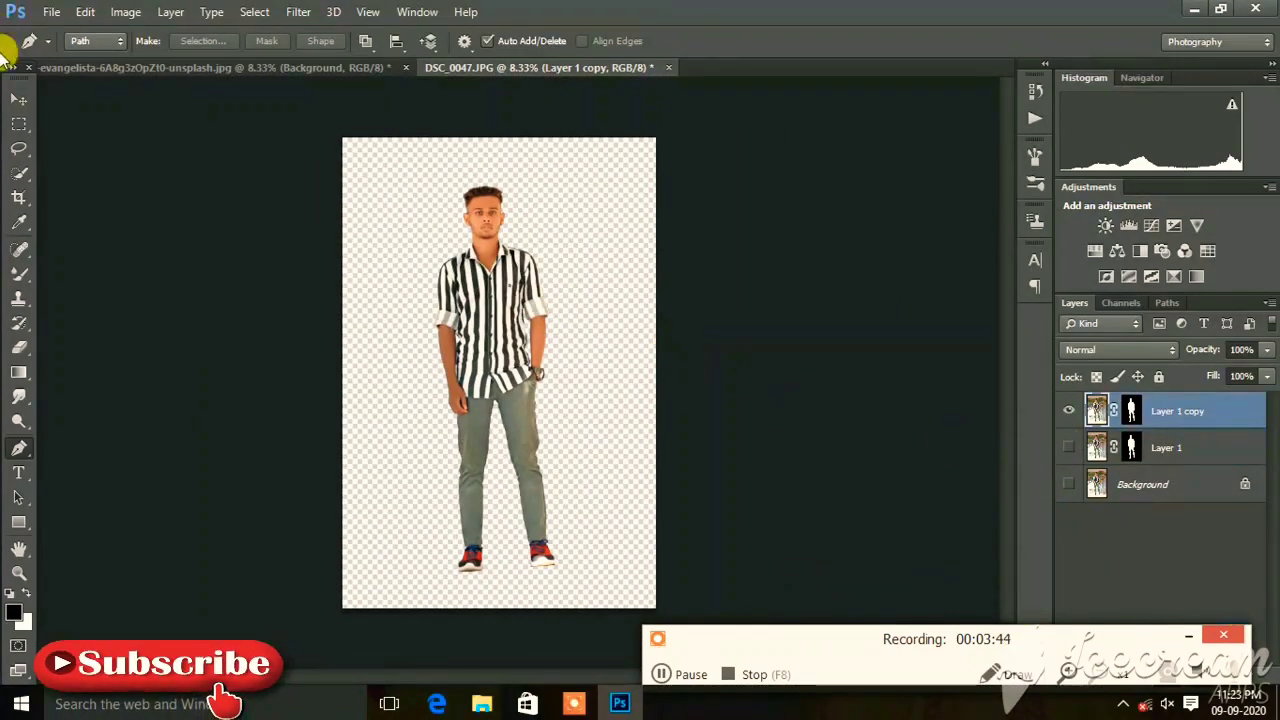
click(18, 98)
- Drag the street image and then the woman-free street layer into the DSC_0047 document
click(309, 67)
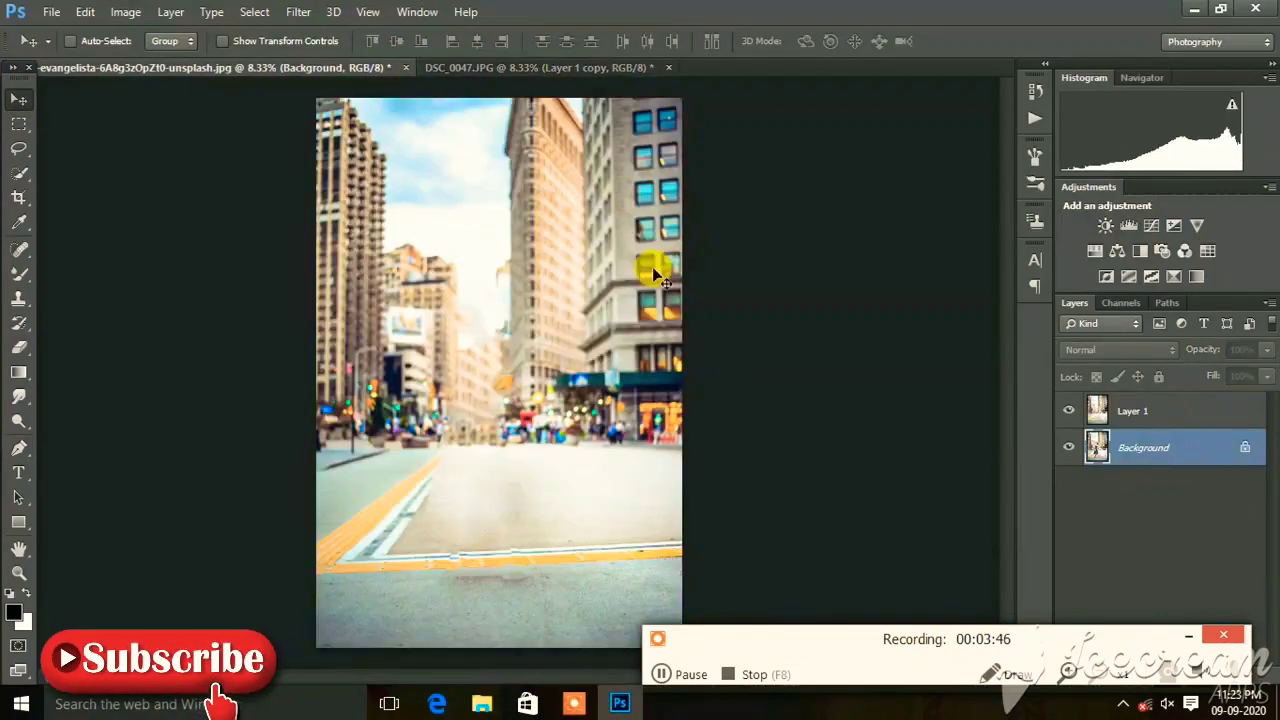
mouse_move(655, 275)
mouse_down()
mouse_move(503, 143)
mouse_move(524, 355)
mouse_move(577, 382)
mouse_move(465, 105)
mouse_up()
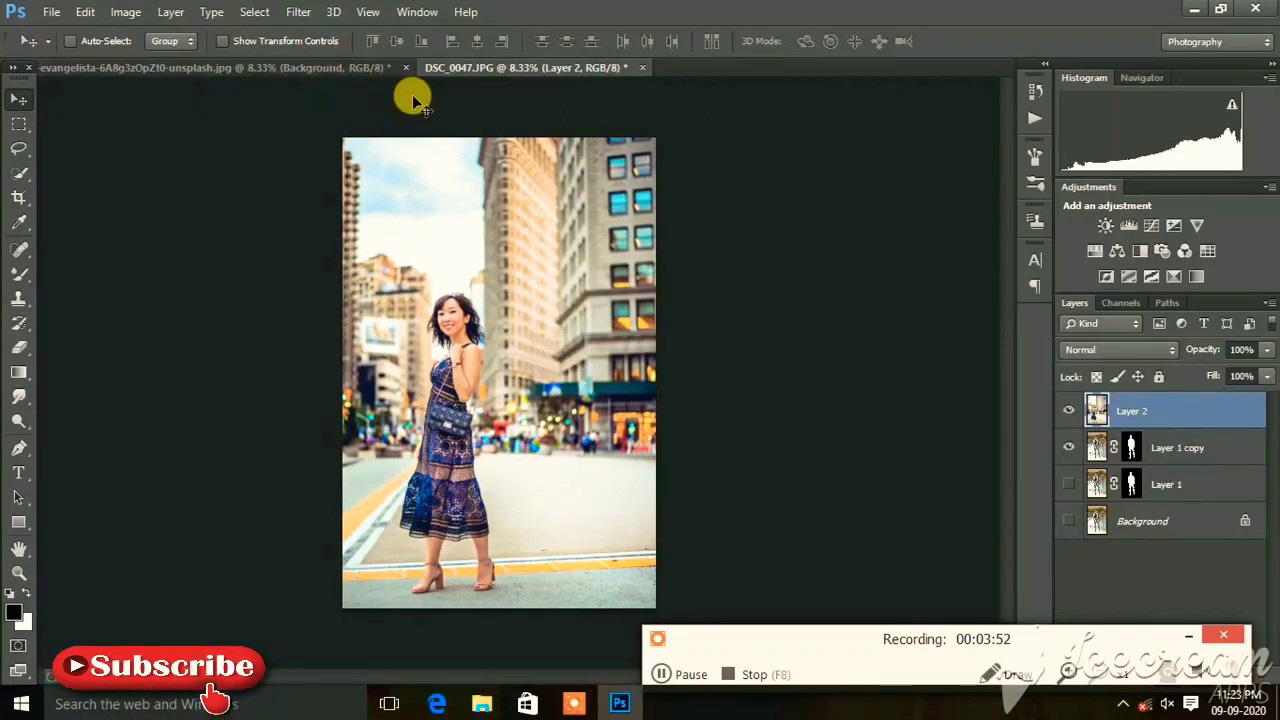
click(350, 67)
click(1068, 410)
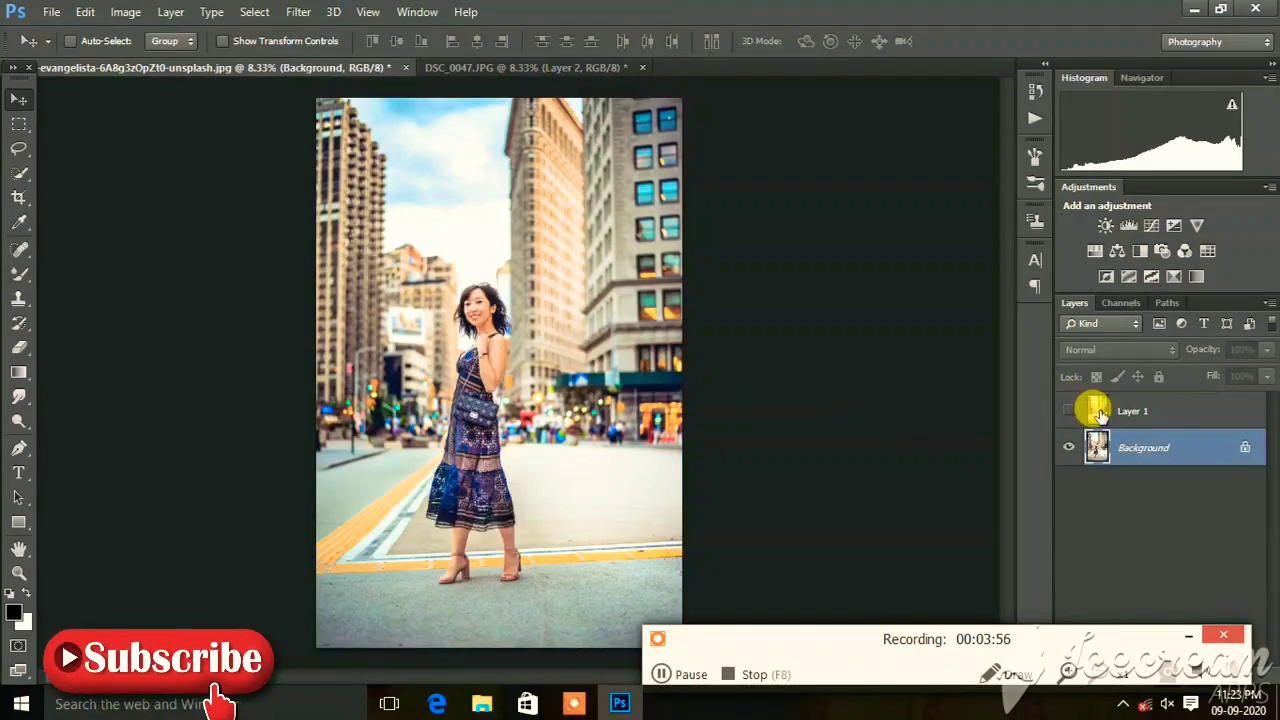
click(1068, 410)
click(1130, 411)
mouse_move(608, 403)
mouse_down()
mouse_move(405, 75)
mouse_move(515, 290)
mouse_up()
- Delete the street layer showing the woman and reposition Layer 3 to fill the canvas
click(1138, 452)
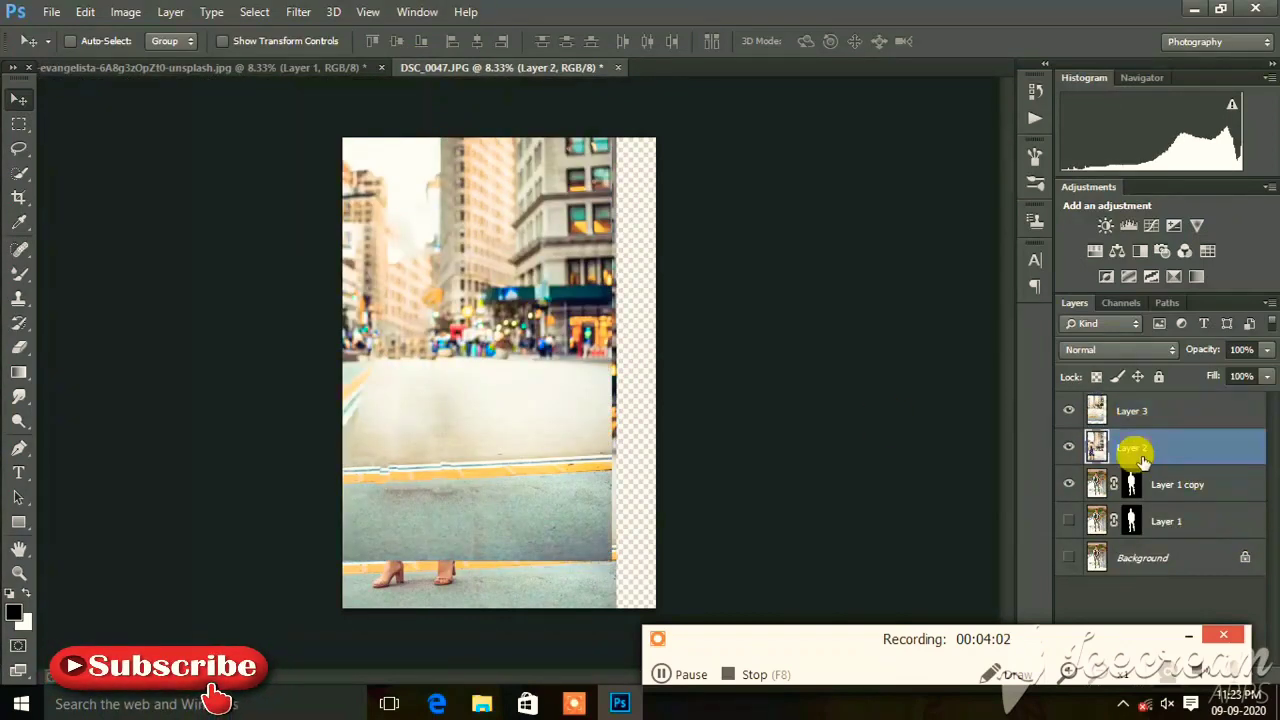
key(Delete)
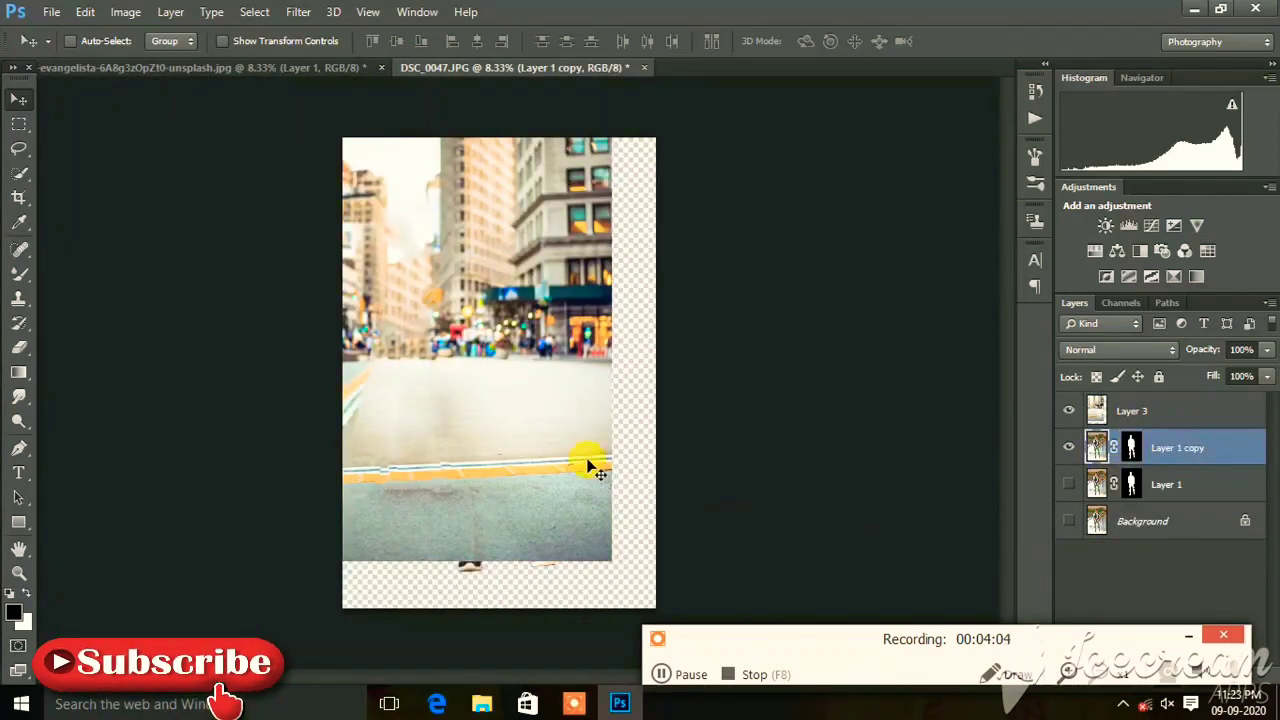
drag(556, 370, 556, 372)
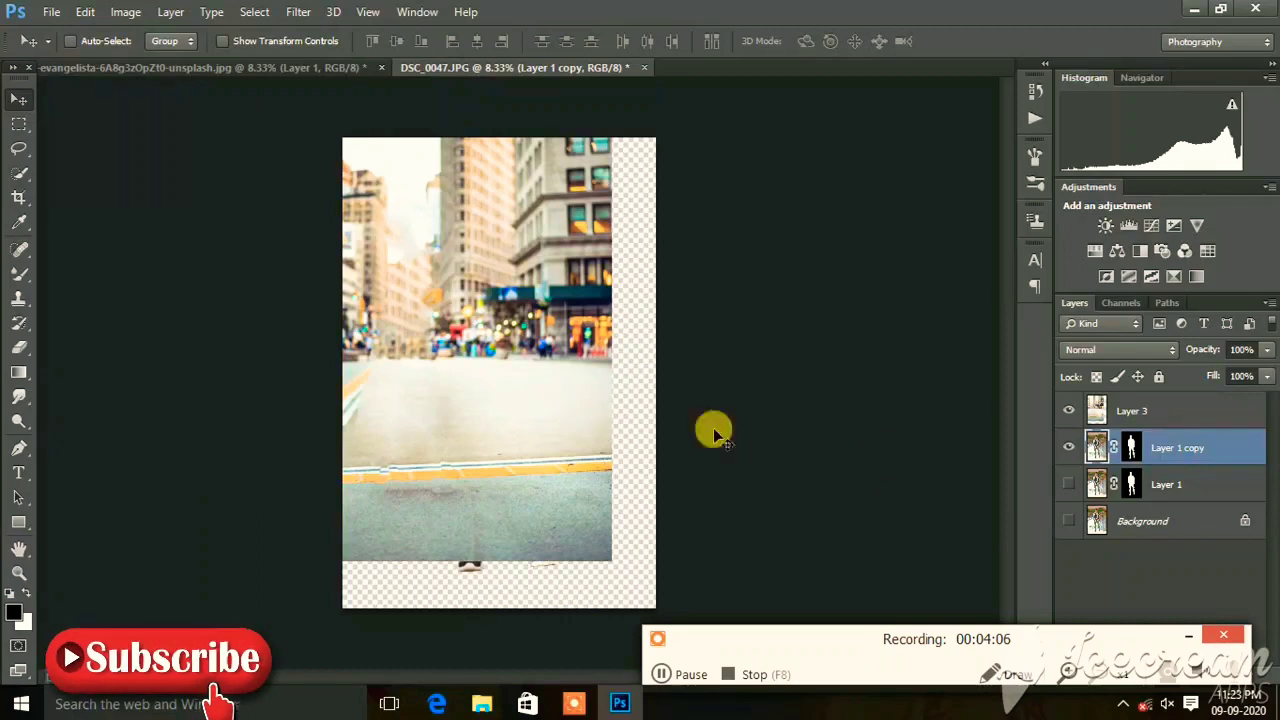
click(1107, 413)
mouse_move(516, 314)
mouse_down()
mouse_move(575, 384)
mouse_move(580, 420)
mouse_up()
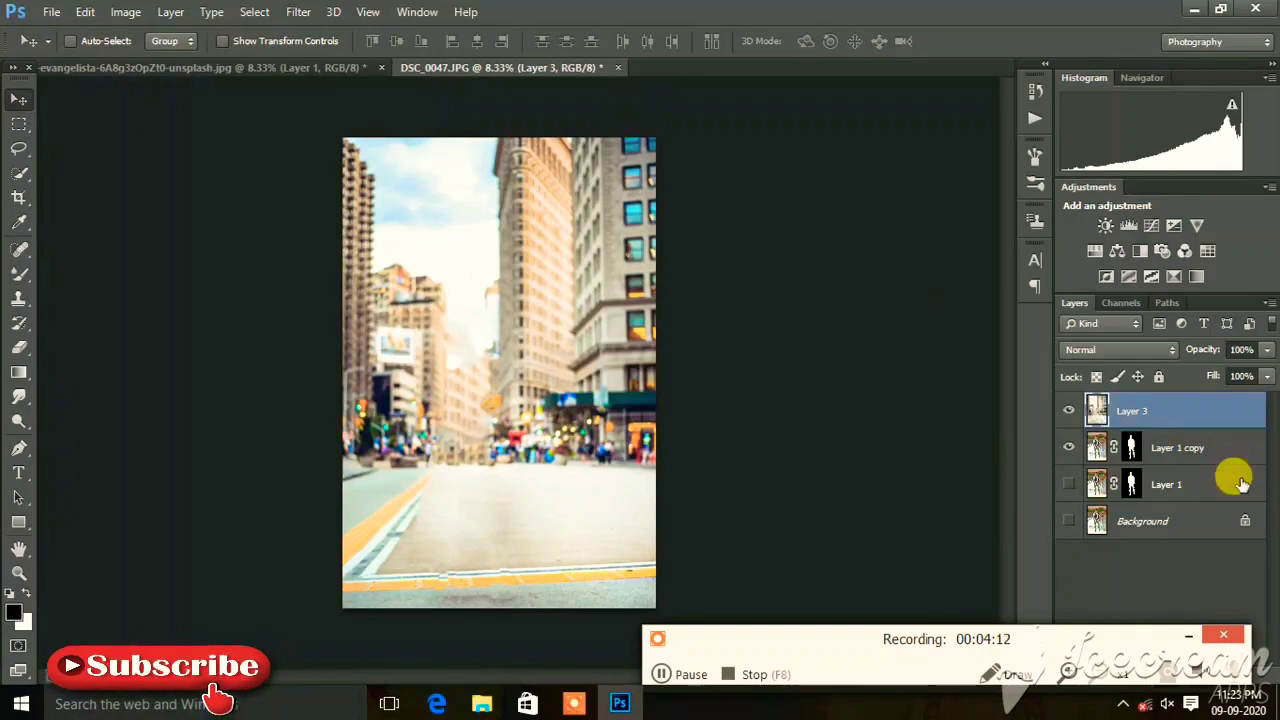
- Move the street backdrop layer beneath the man's cut-out layer and select the cut-out
drag(1090, 412, 1100, 455)
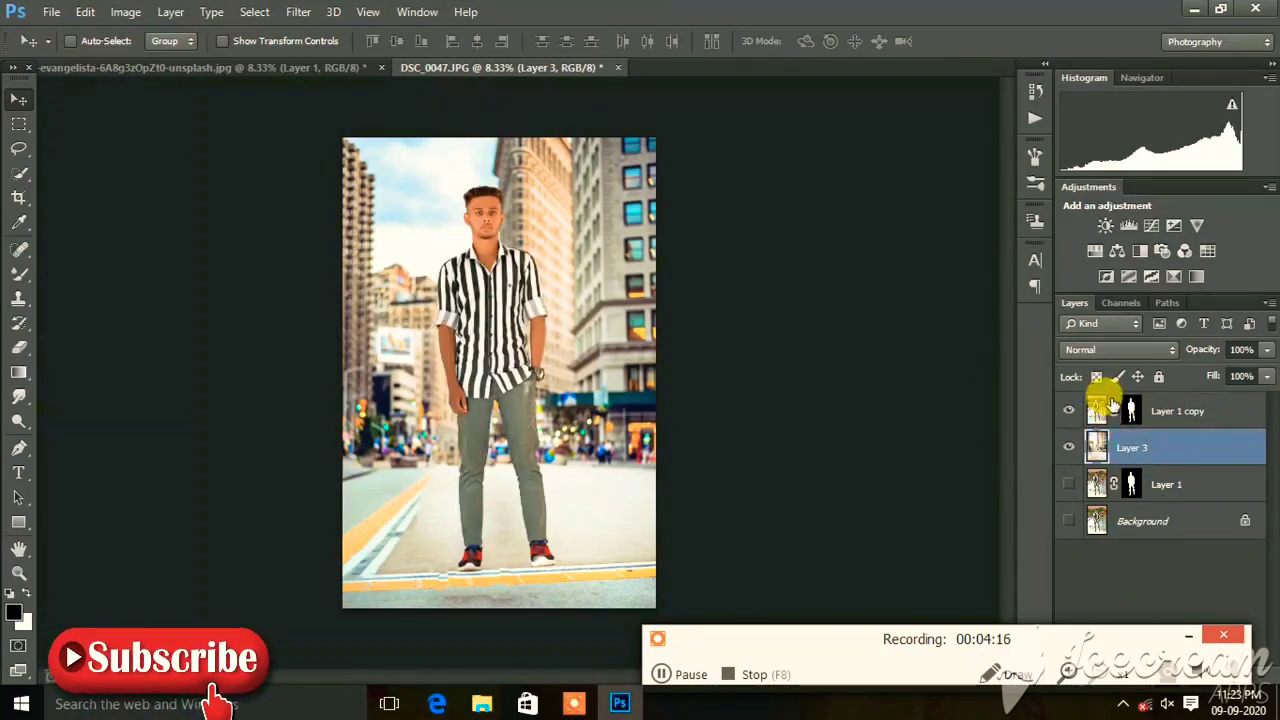
click(1100, 412)
click(223, 41)
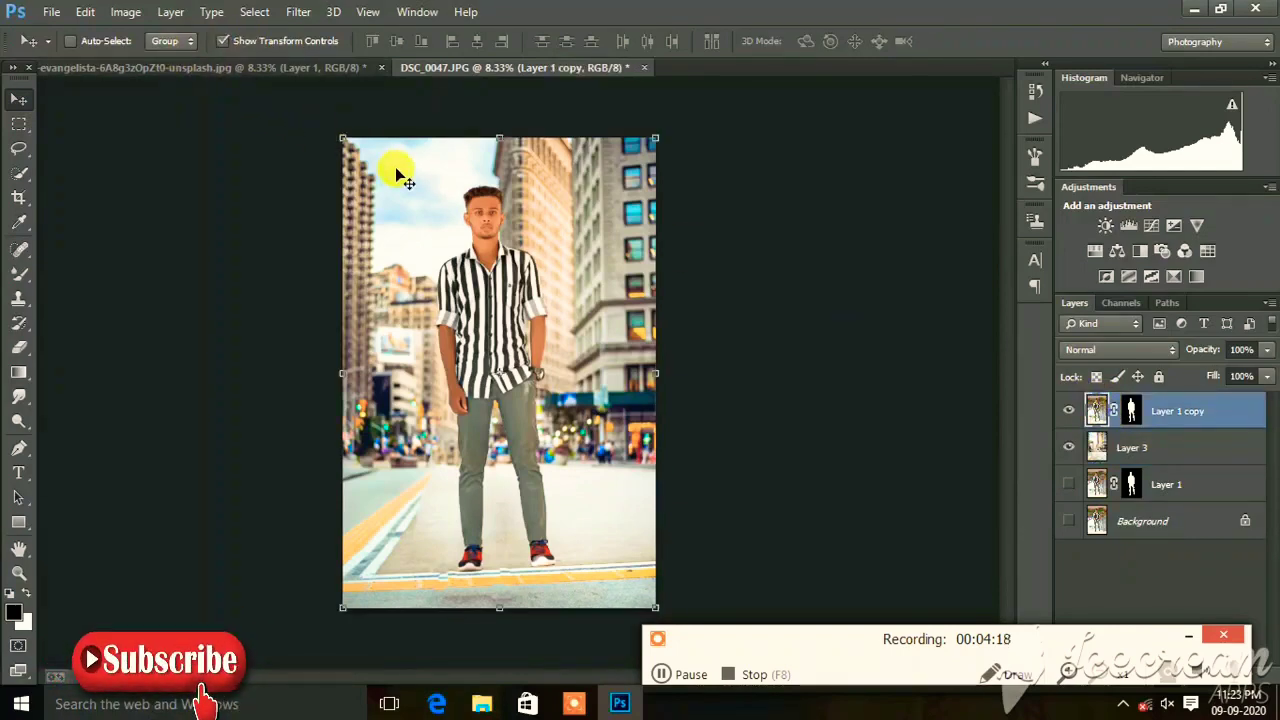
- Scale the man to about 83%, rotate him 1.64° and shift him slightly left
mouse_move(343, 138)
mouse_down()
mouse_move(391, 190)
mouse_move(395, 216)
mouse_up()
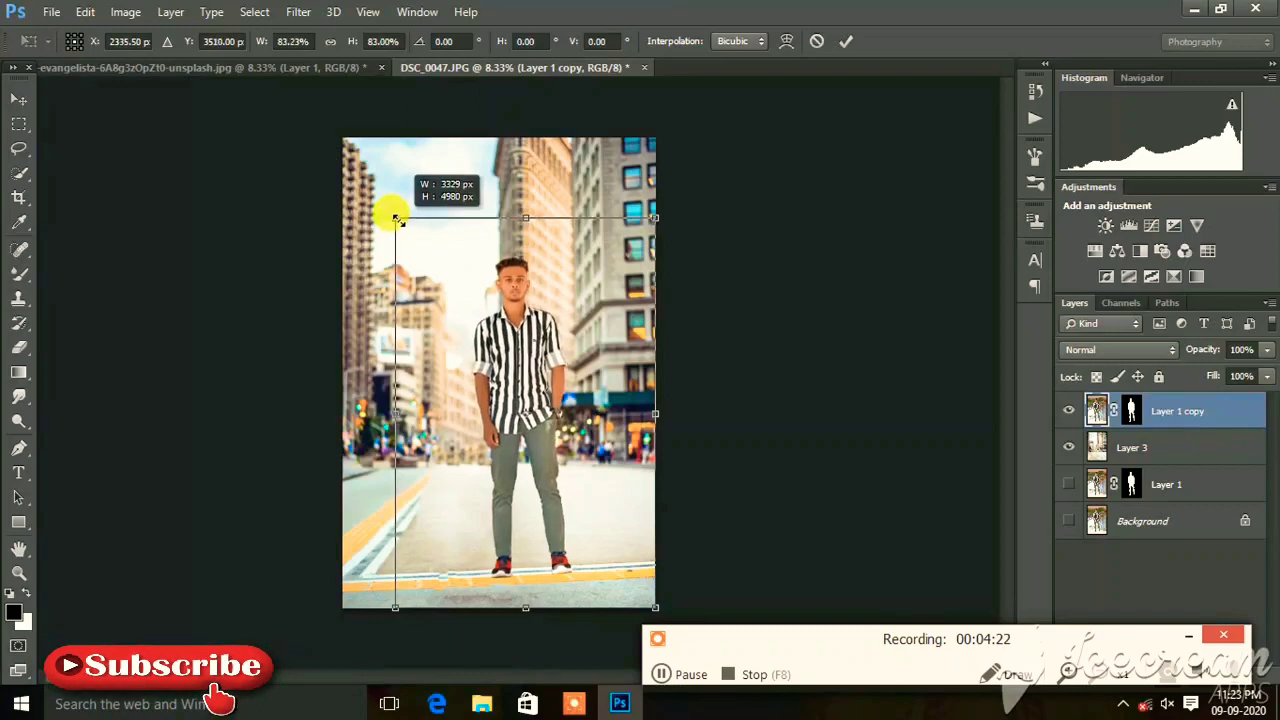
drag(680, 241, 683, 248)
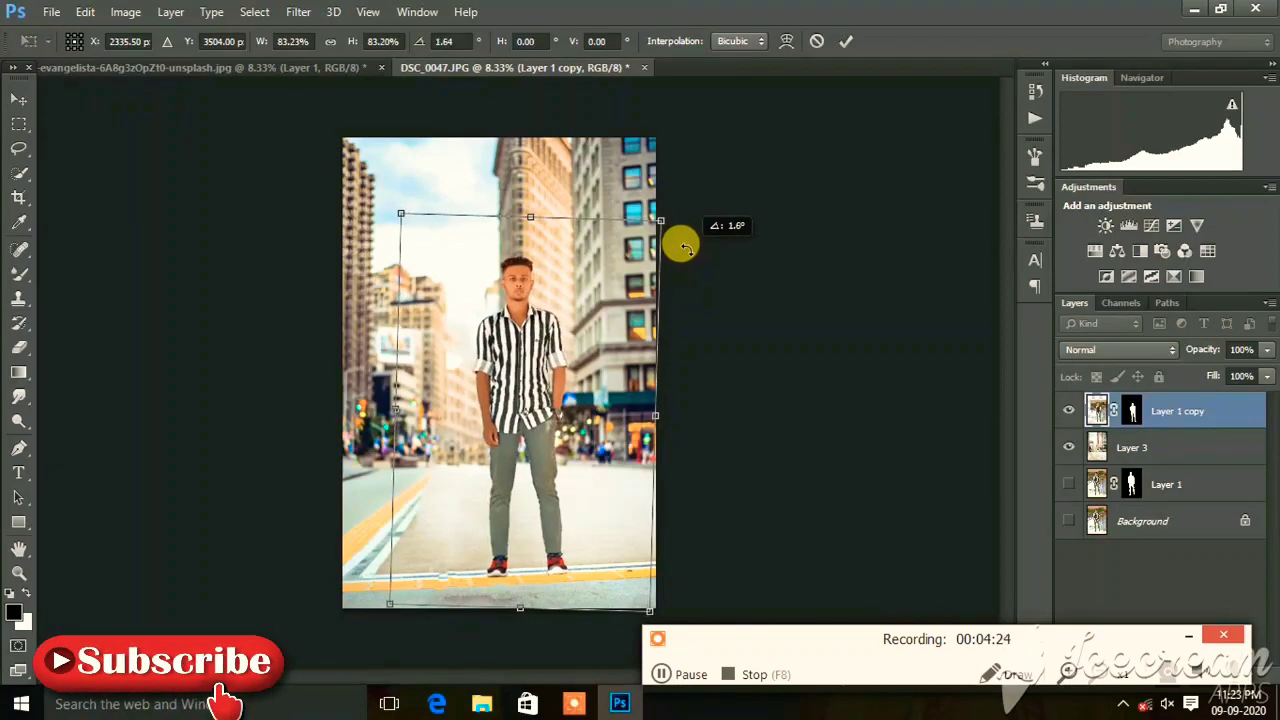
drag(598, 356, 548, 356)
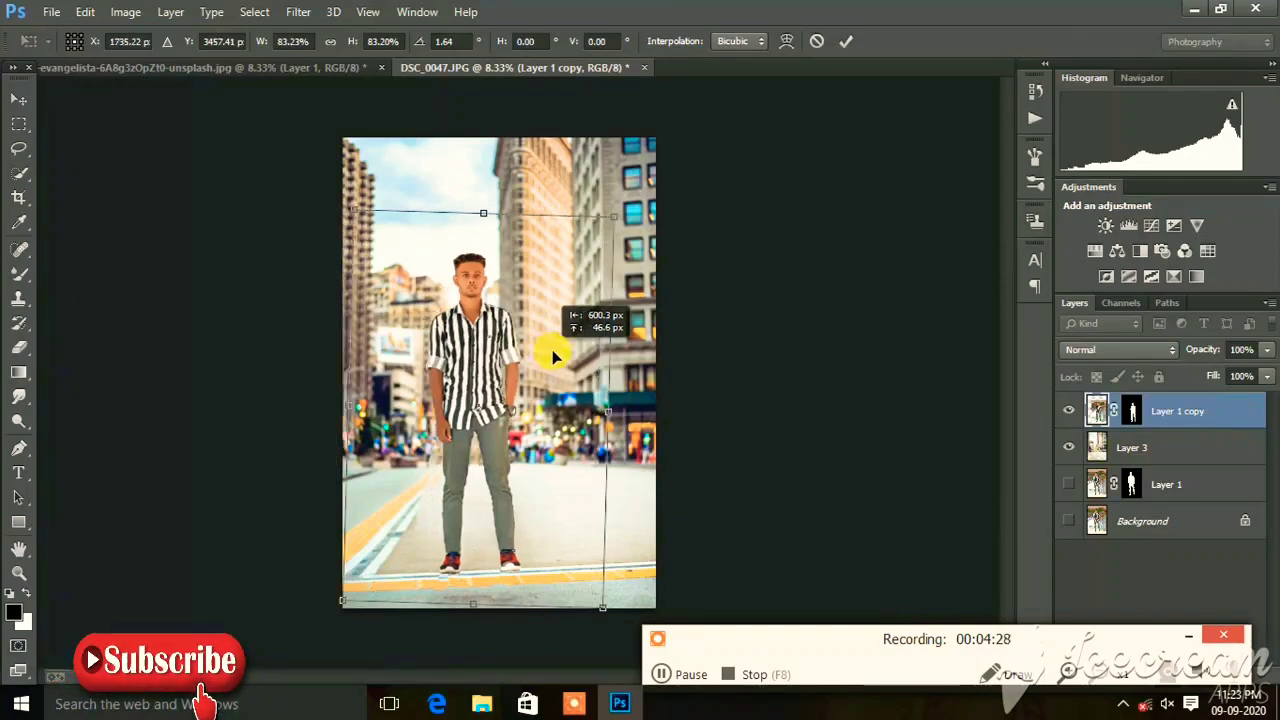
scroll(560, 349, up, 2)
scroll(523, 294, up, 3)
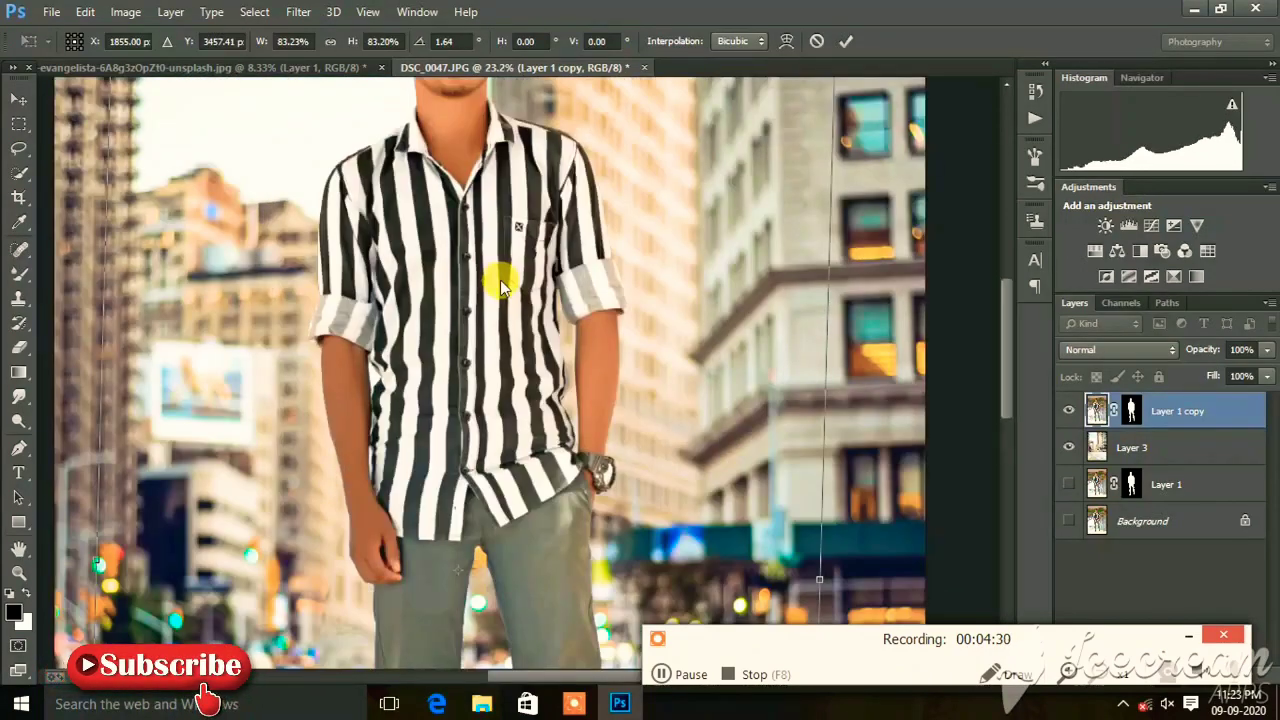
click(840, 44)
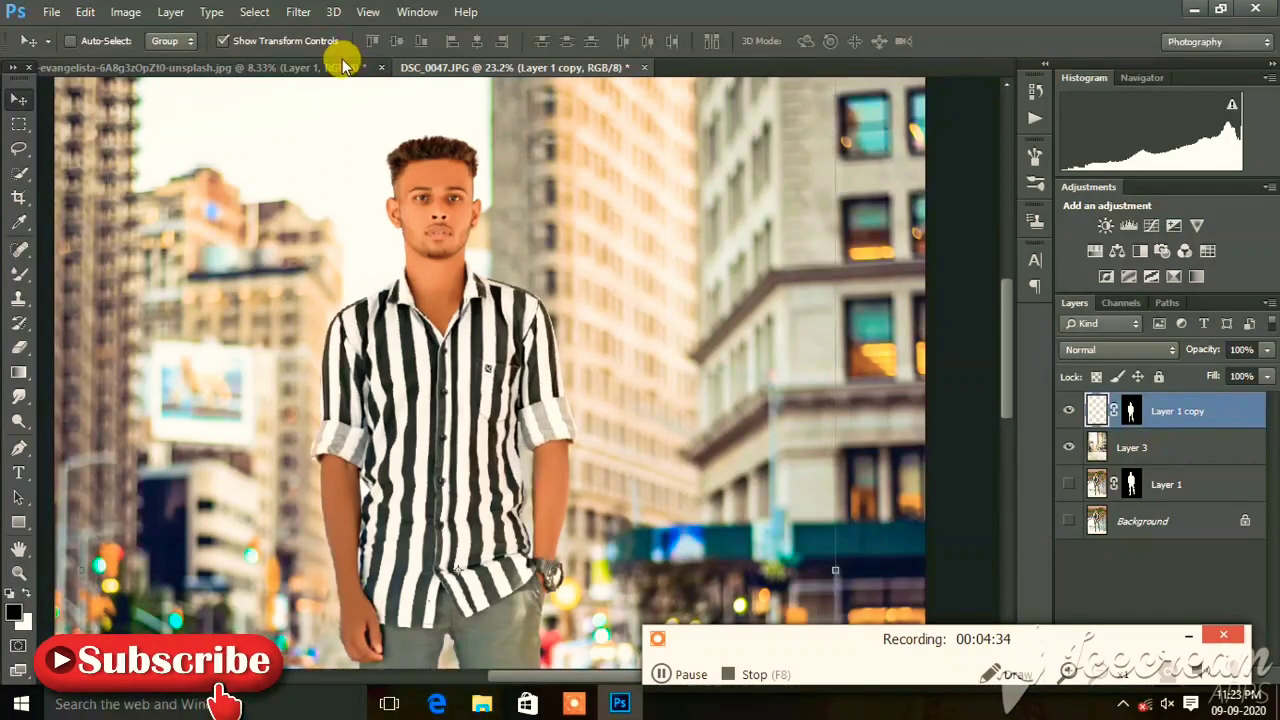
- Toggle transform handles for the street backdrop layer
scroll(415, 120, down, 2)
scroll(478, 297, down, 2)
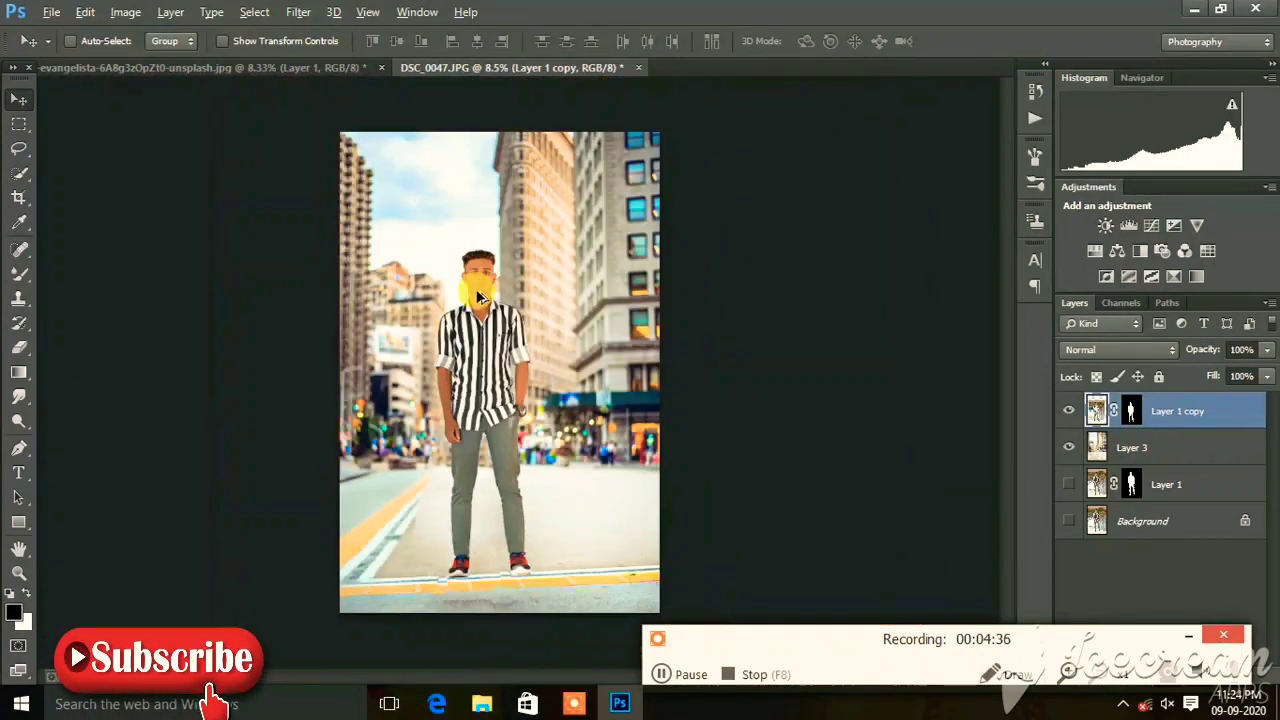
scroll(490, 313, up, 1)
scroll(490, 313, down, 2)
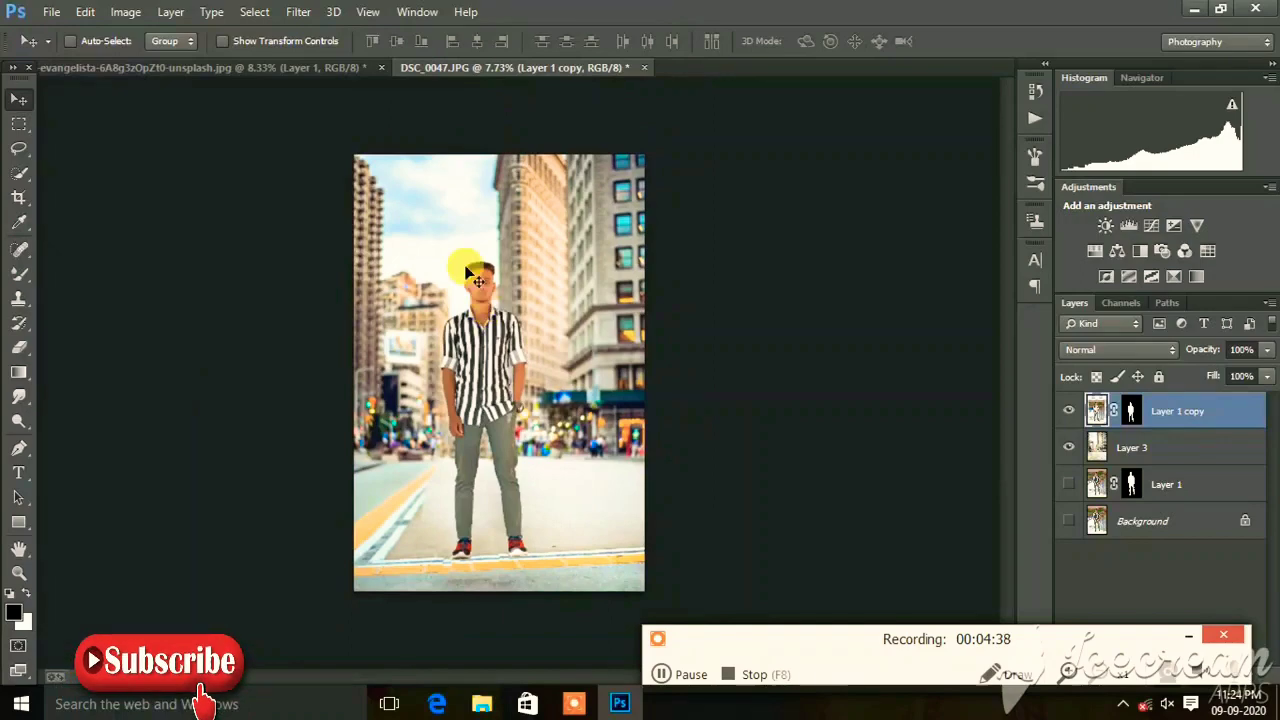
click(240, 41)
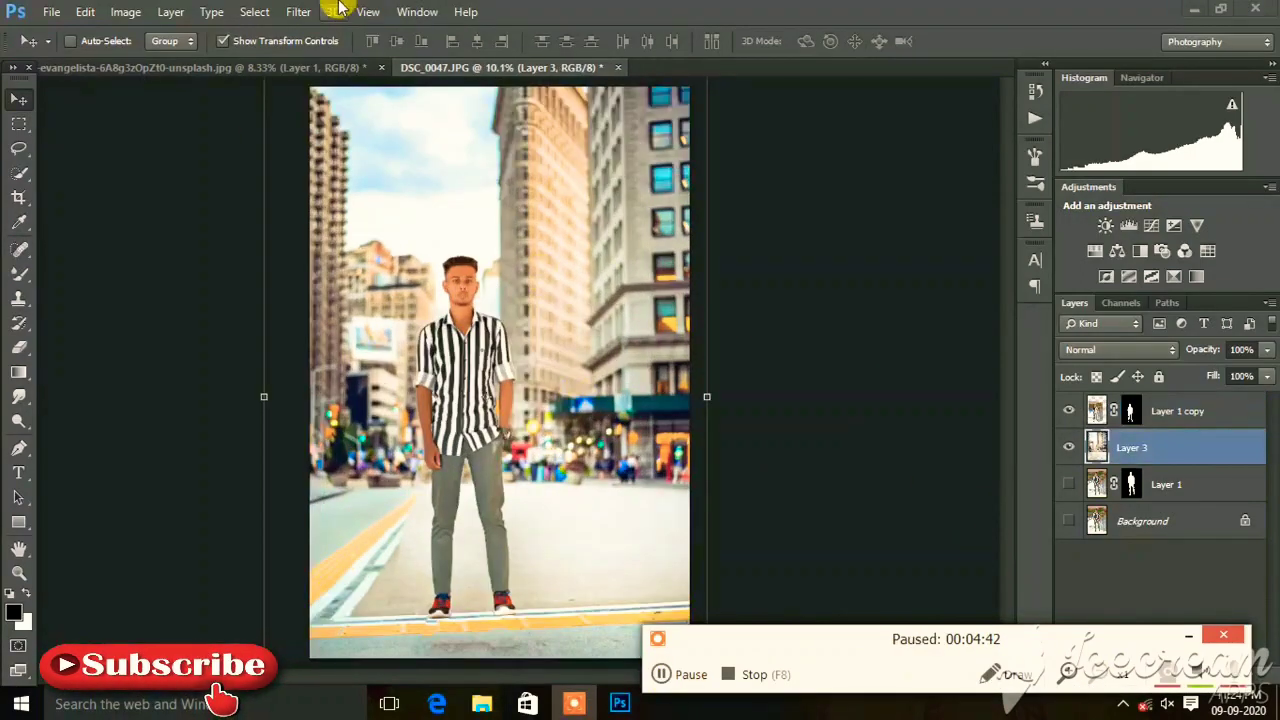
- Apply a roughly 47 px Tilt-Shift blur to the street, with the sharp band at street level
click(298, 11)
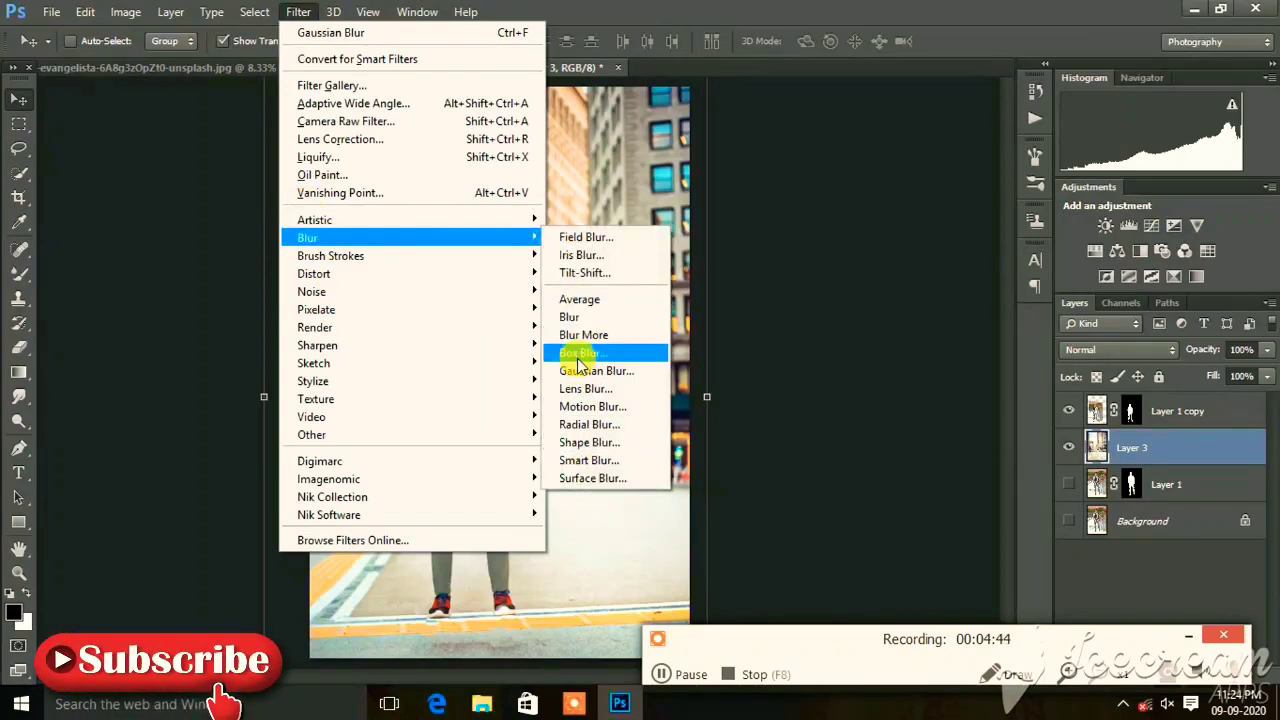
click(583, 255)
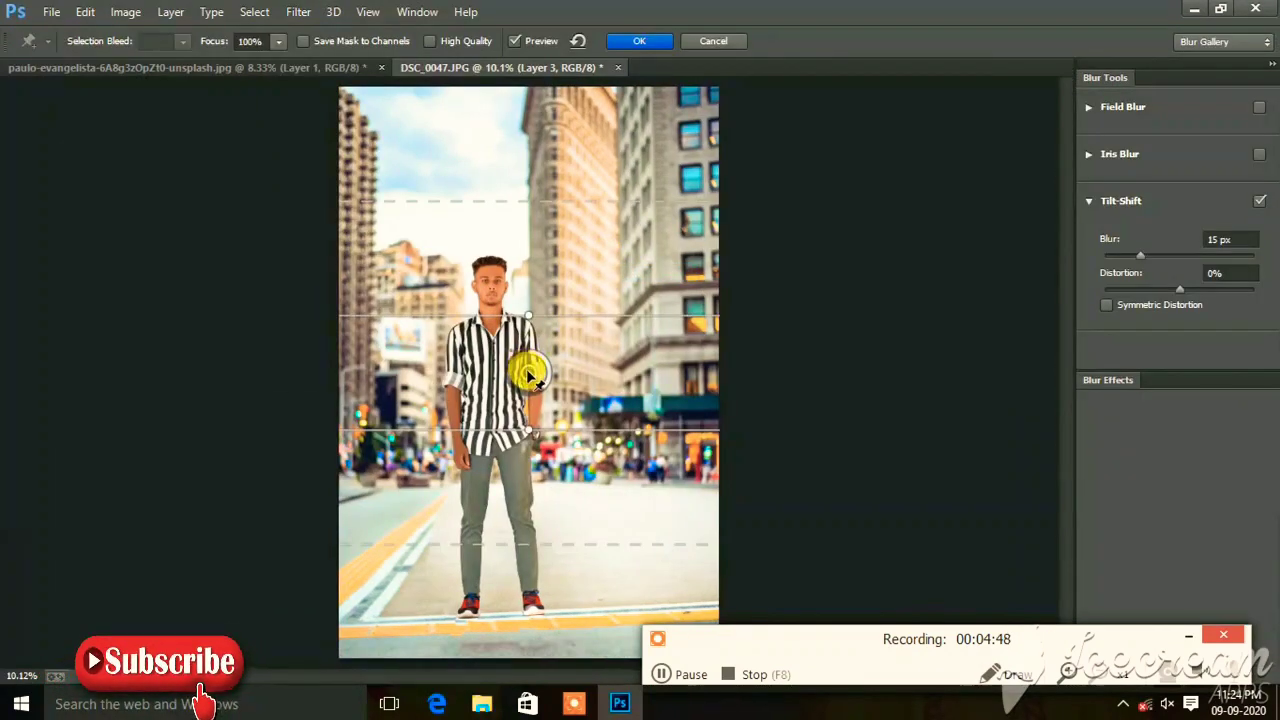
drag(530, 375, 550, 640)
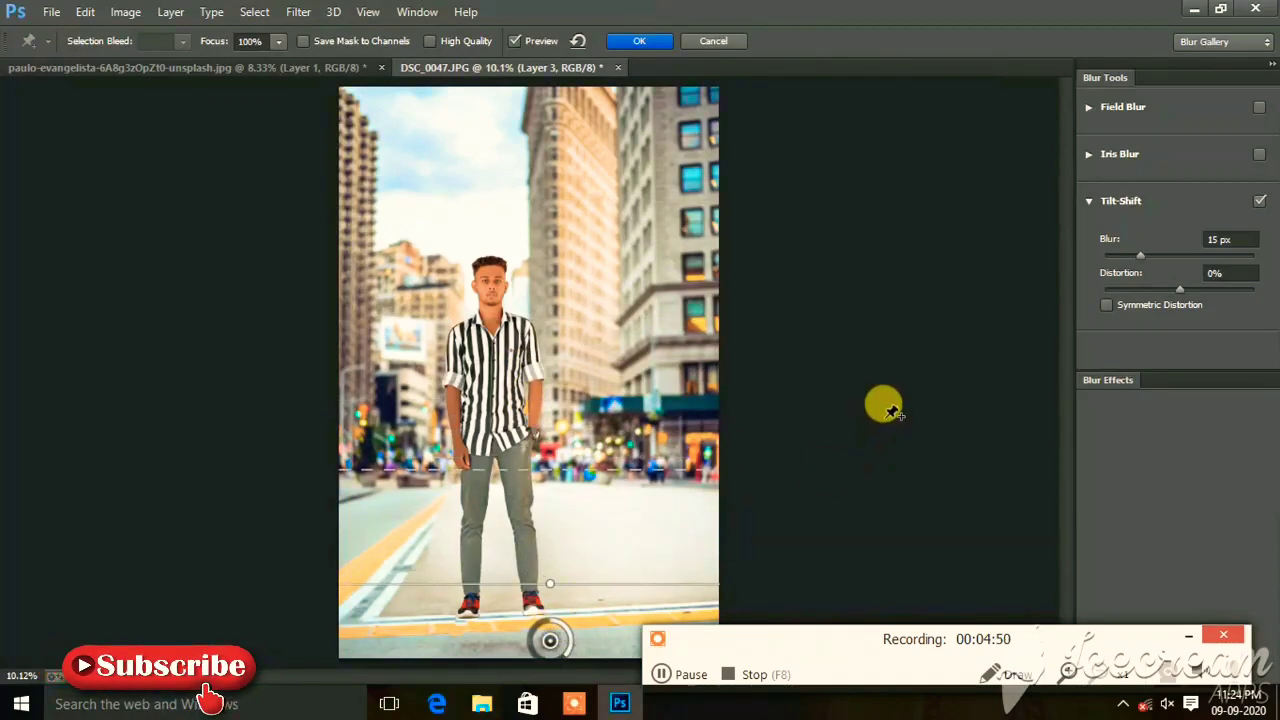
mouse_move(1190, 260)
mouse_down()
mouse_move(1220, 262)
mouse_move(1168, 262)
mouse_up()
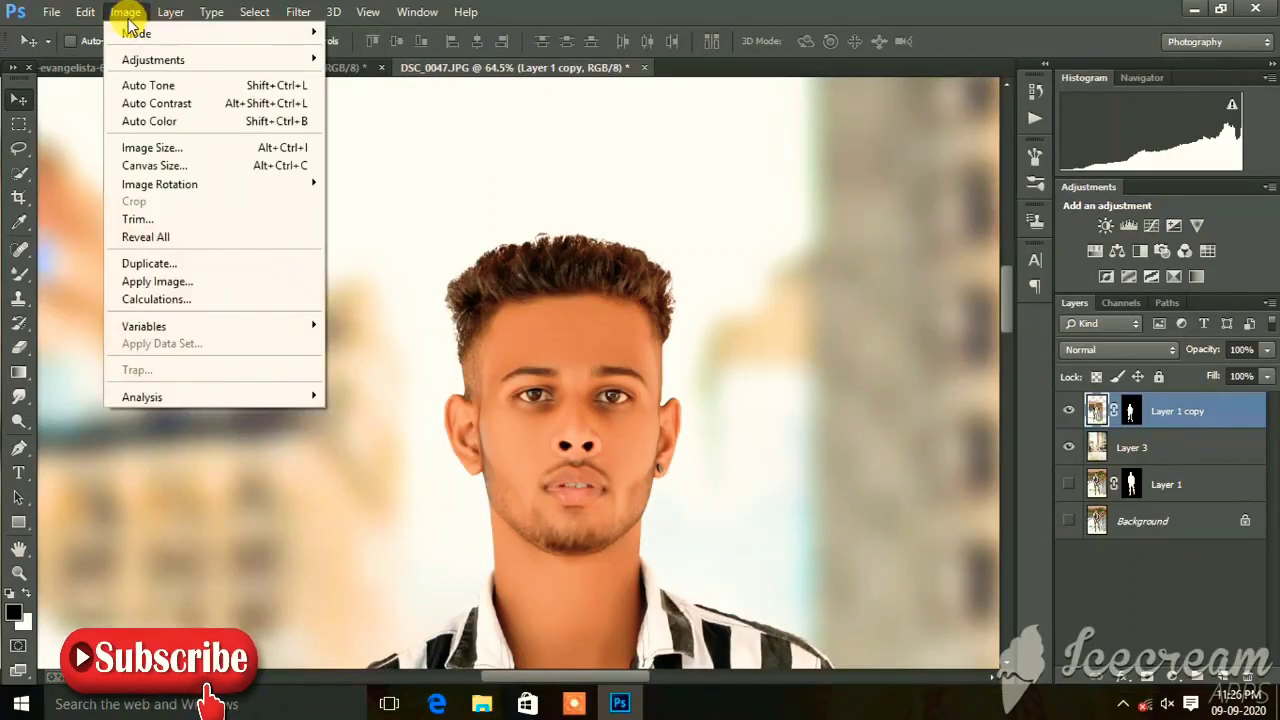
- Brighten the man's cut-out with a raised Curves adjustment point
mouse_move(153, 60)
click(385, 102)
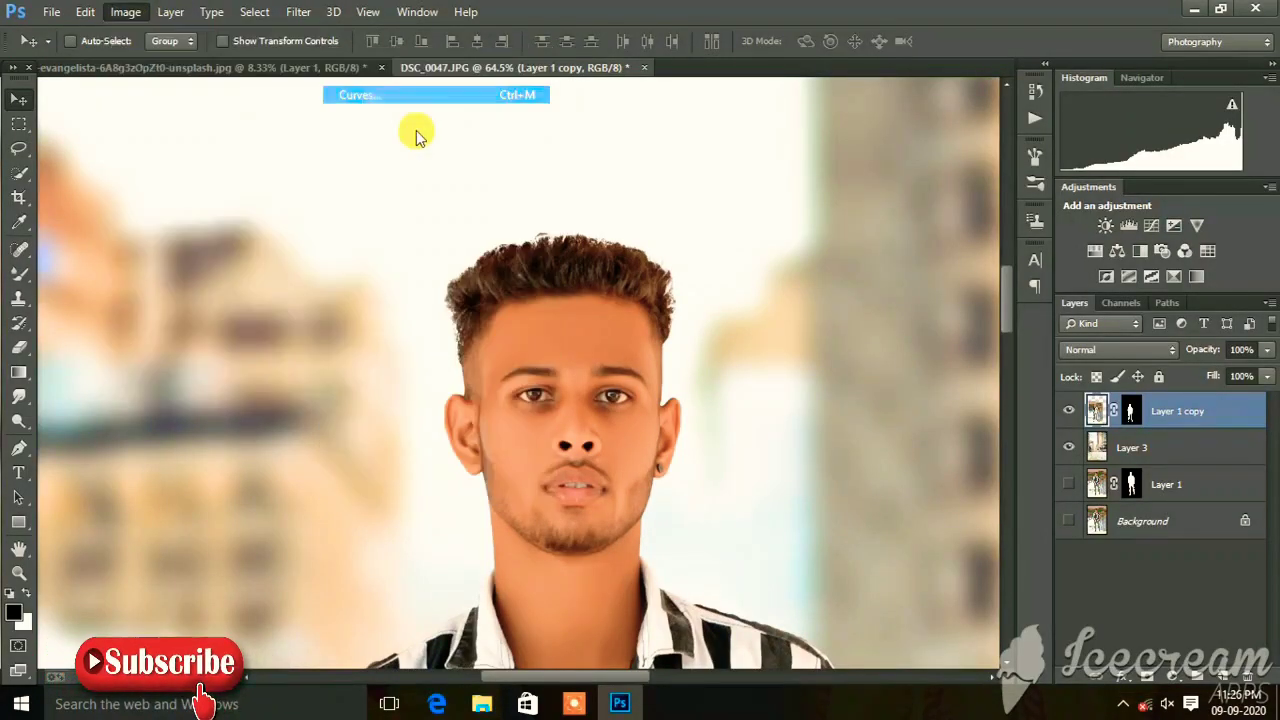
drag(1003, 270, 1006, 269)
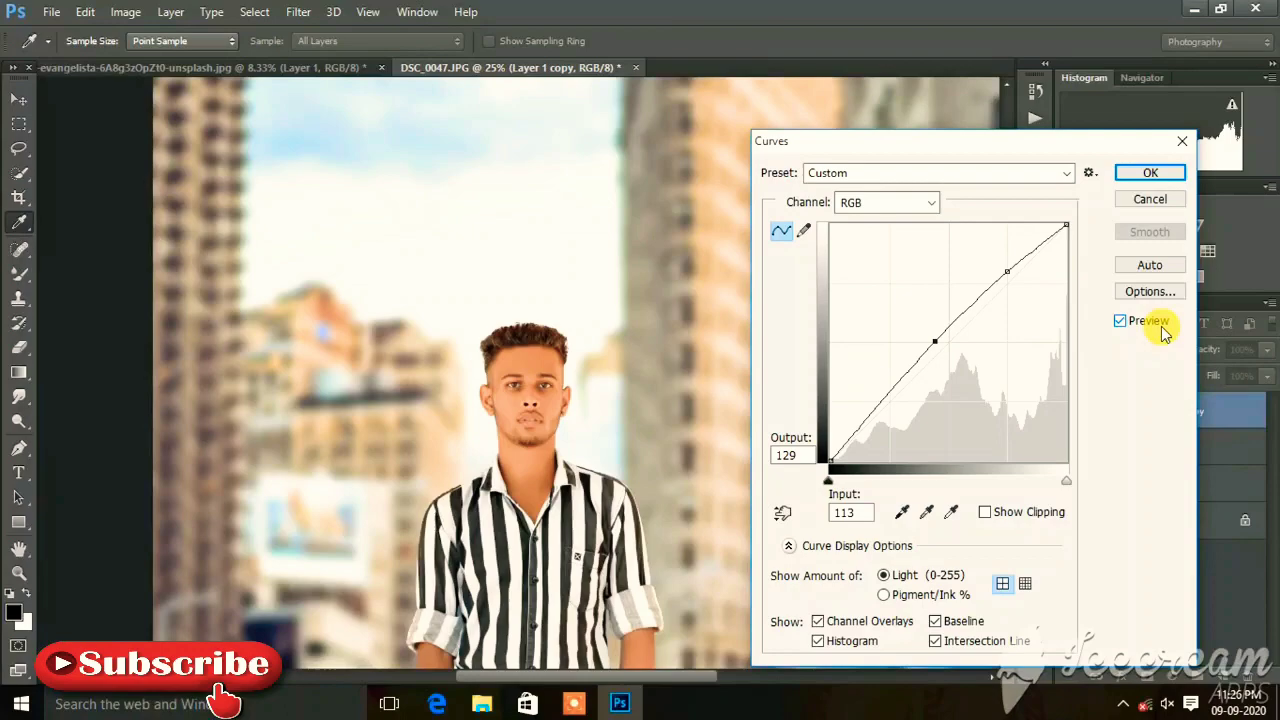
key(ctrl+minus)
key(ctrl+minus)
key(ctrl+minus)
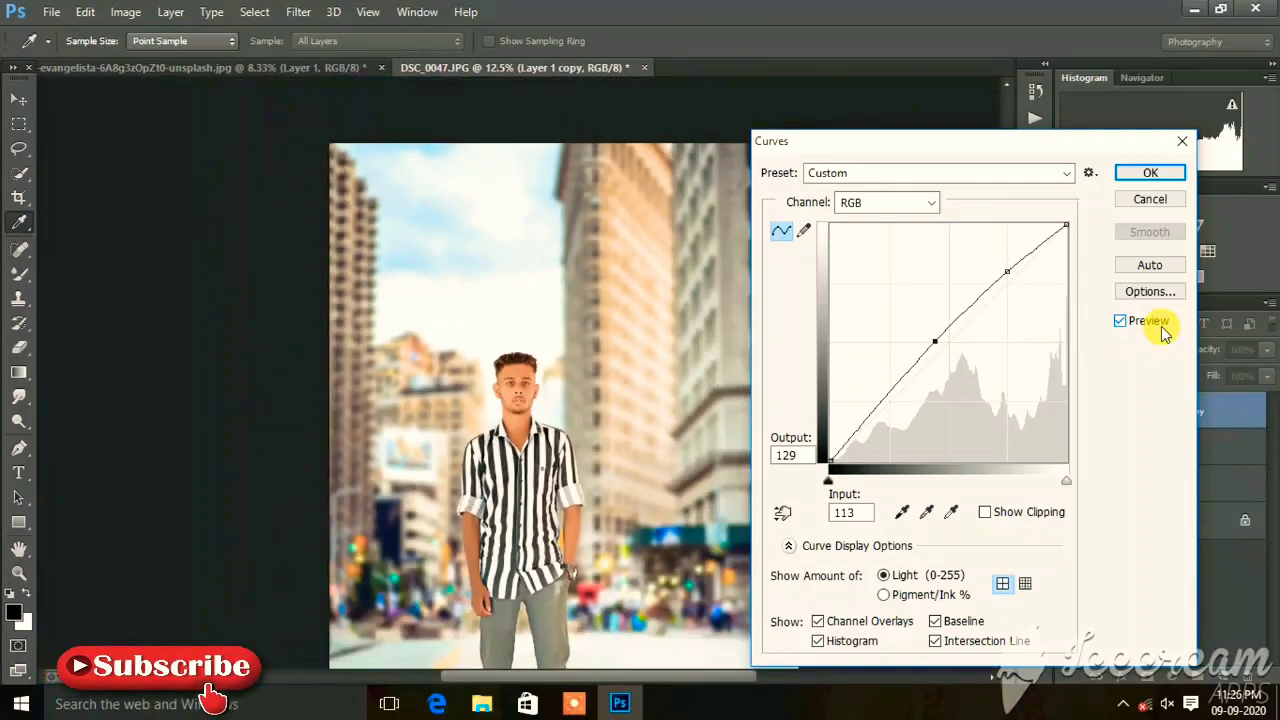
key(ctrl+minus)
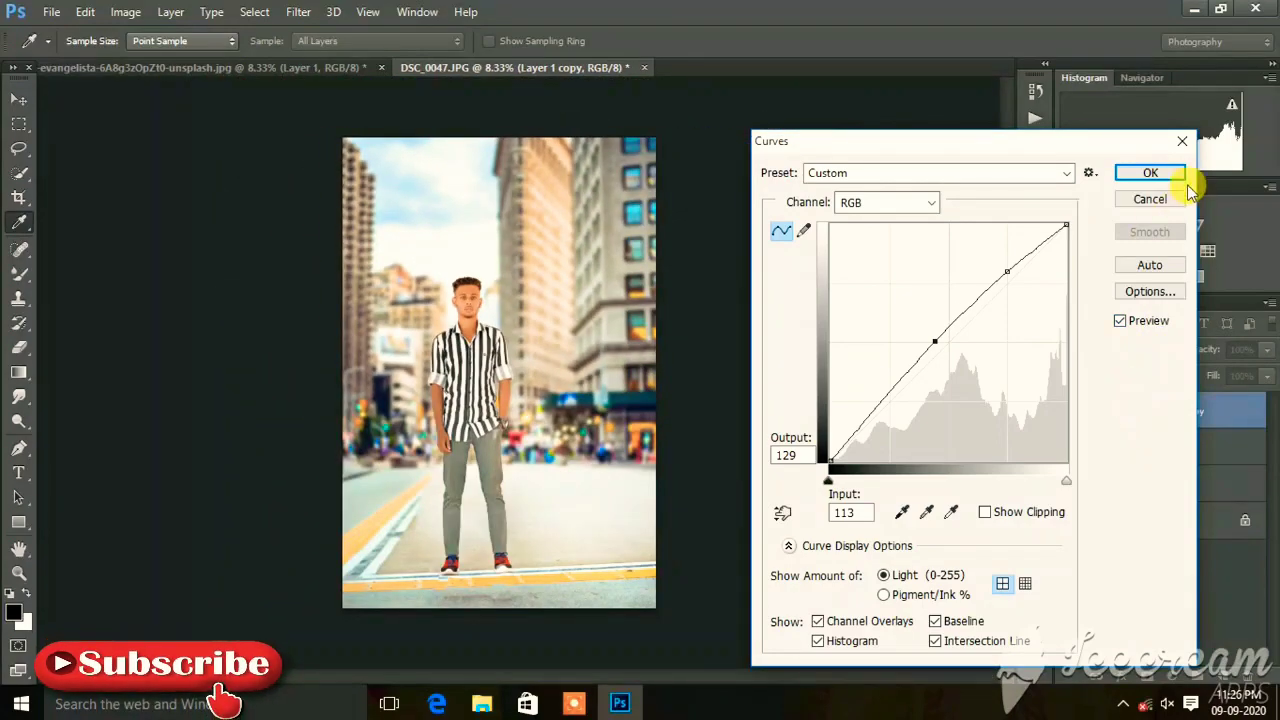
click(1152, 173)
- Add a new blank Layer 4 above Layer 1 copy
scroll(449, 263, up, 3)
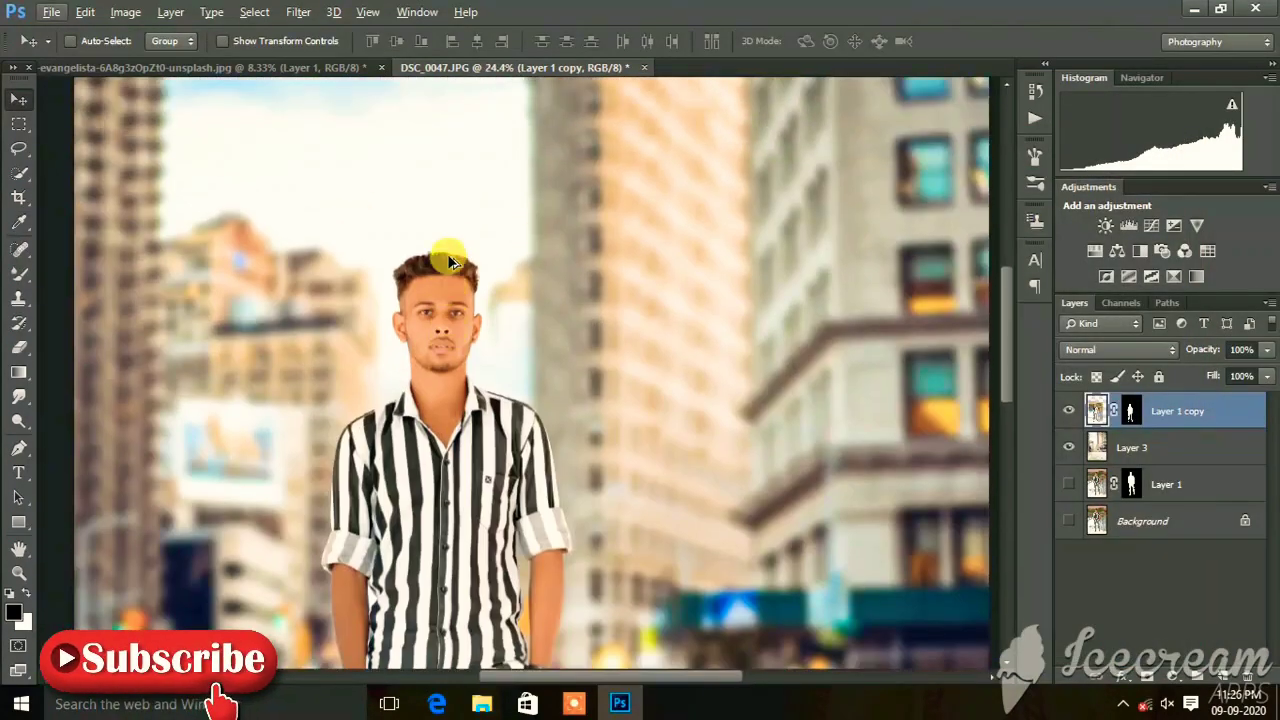
scroll(543, 277, up, 3)
scroll(557, 286, up, 2)
scroll(557, 286, up, 1)
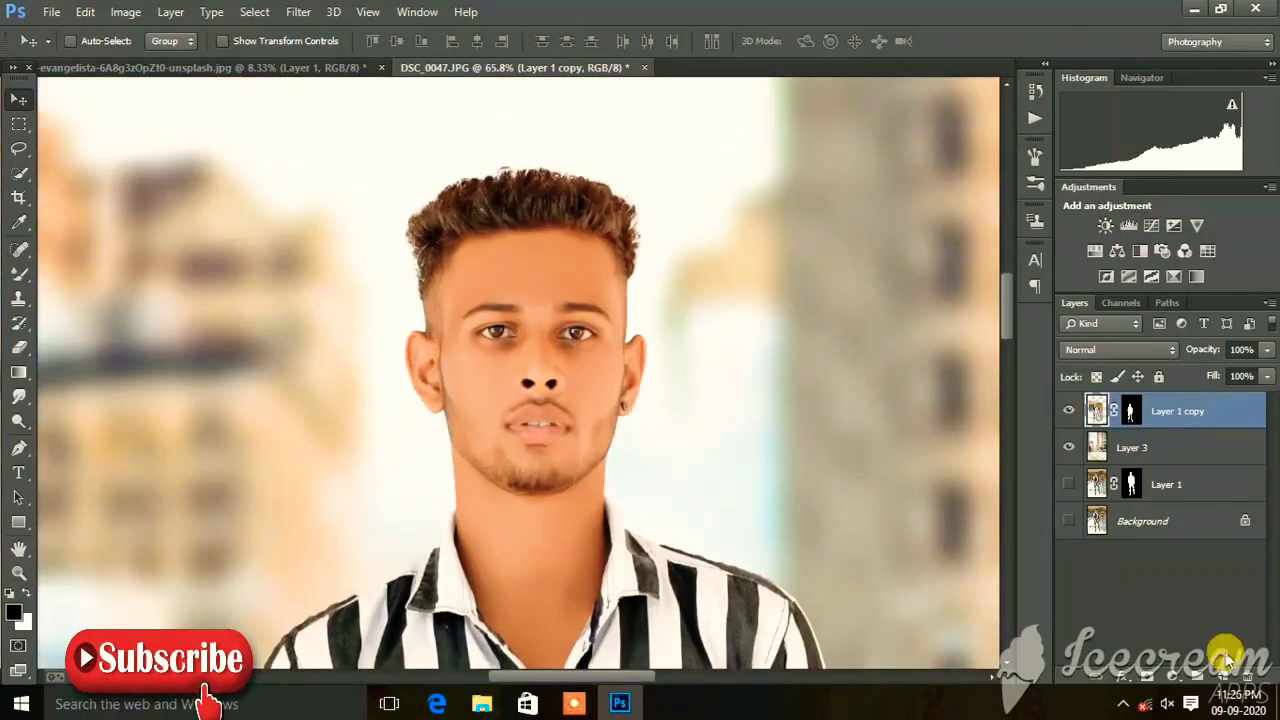
click(1226, 677)
scroll(599, 319, down, 2)
- Paint a soft black dab (about 89 px, 0% hardness) on the pavement below the shoes
click(18, 272)
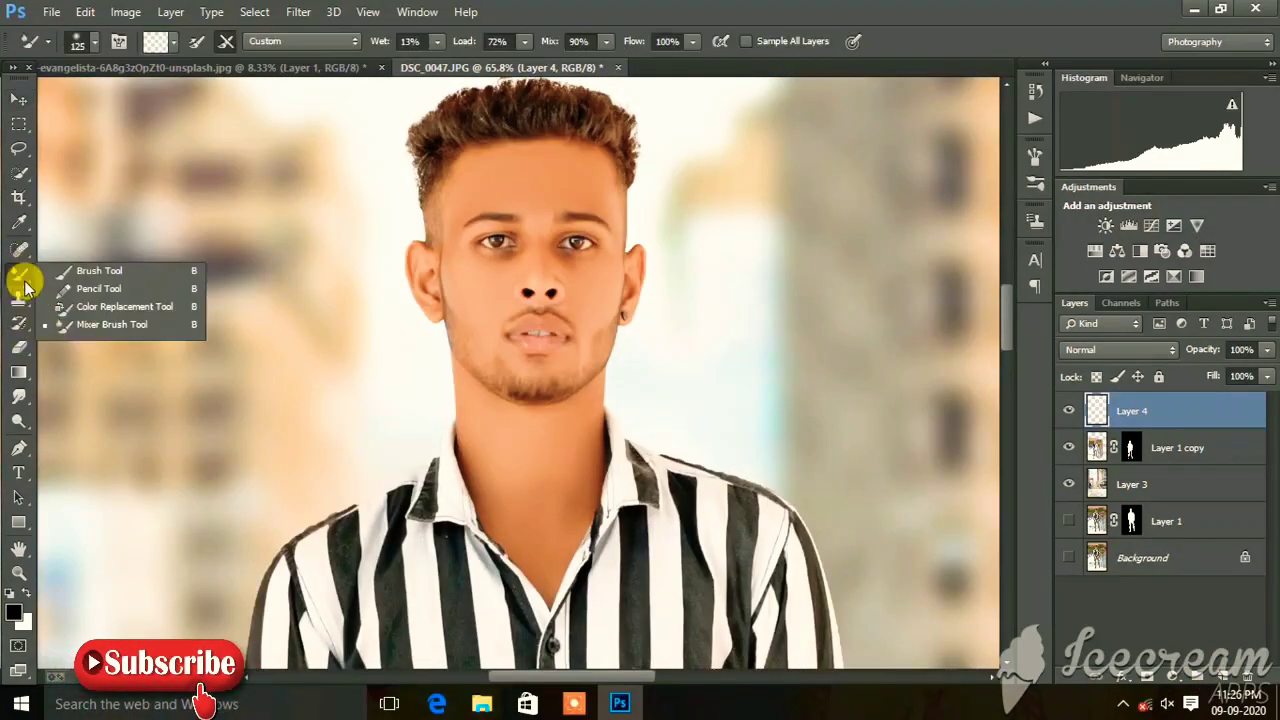
click(99, 271)
scroll(660, 586, down, 3)
scroll(650, 500, down, 2)
right_click(640, 412)
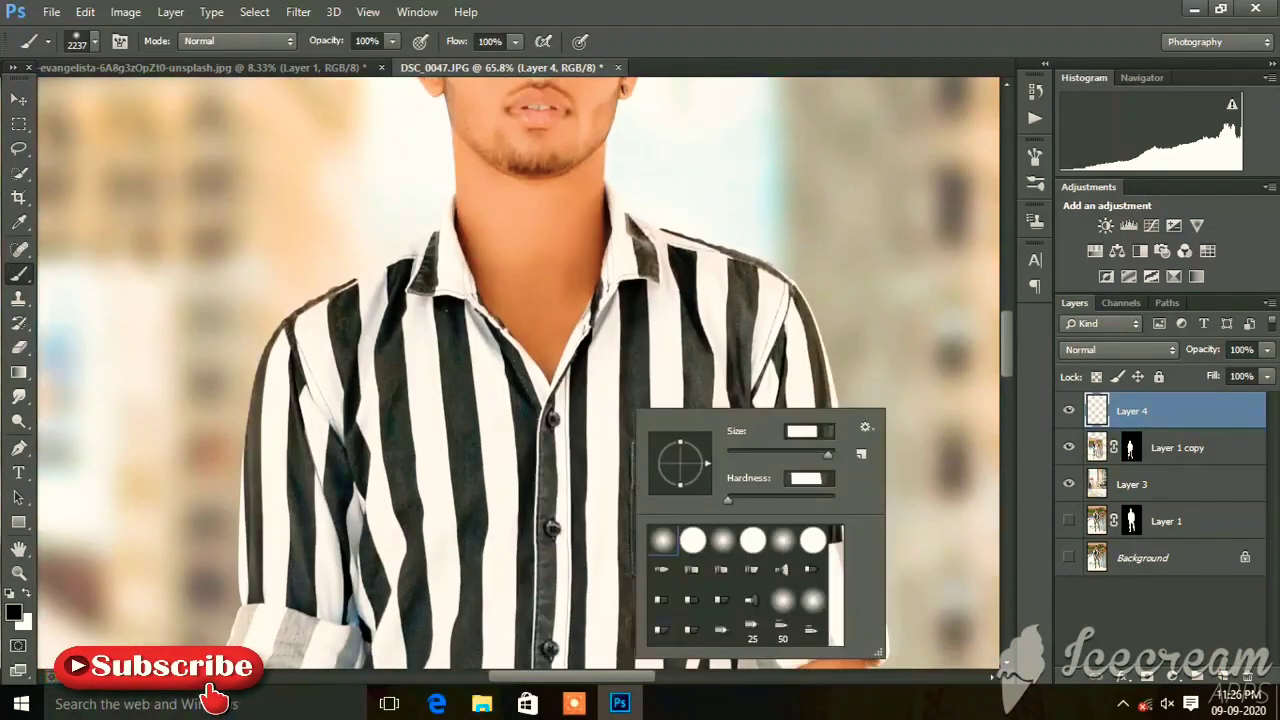
mouse_move(740, 448)
mouse_down()
mouse_move(825, 463)
mouse_move(763, 453)
mouse_up()
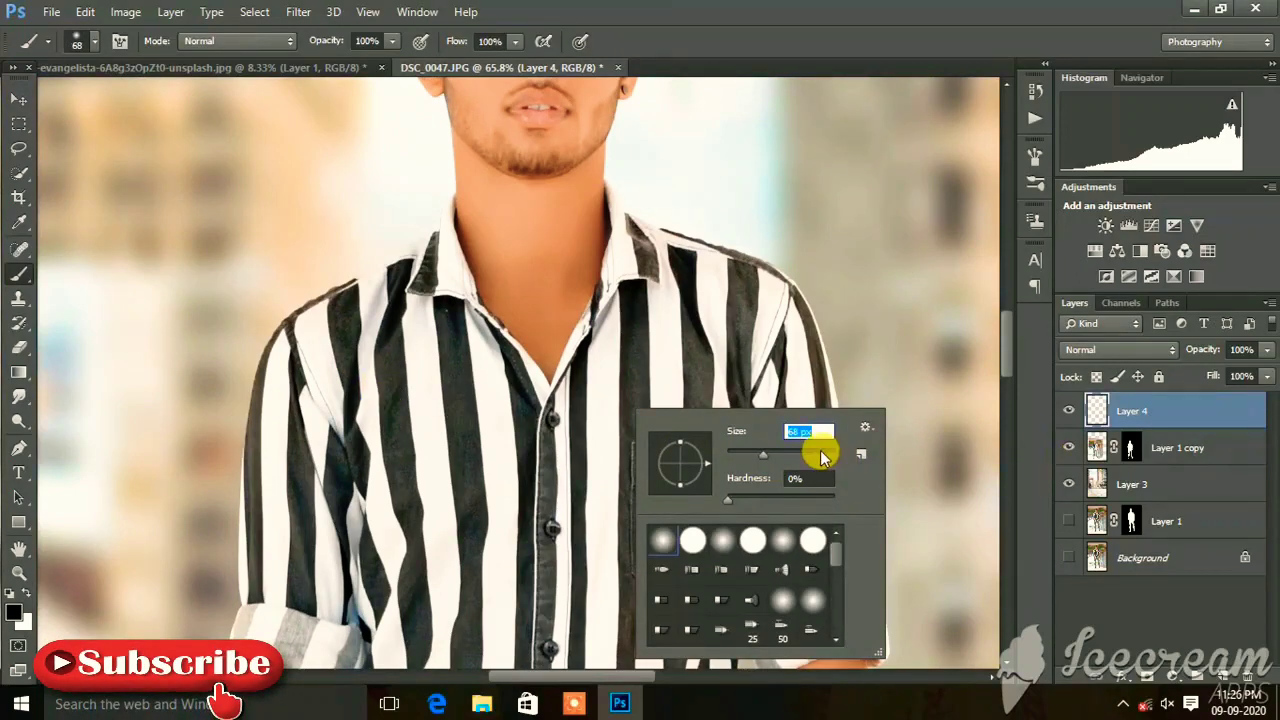
drag(1005, 350, 1008, 570)
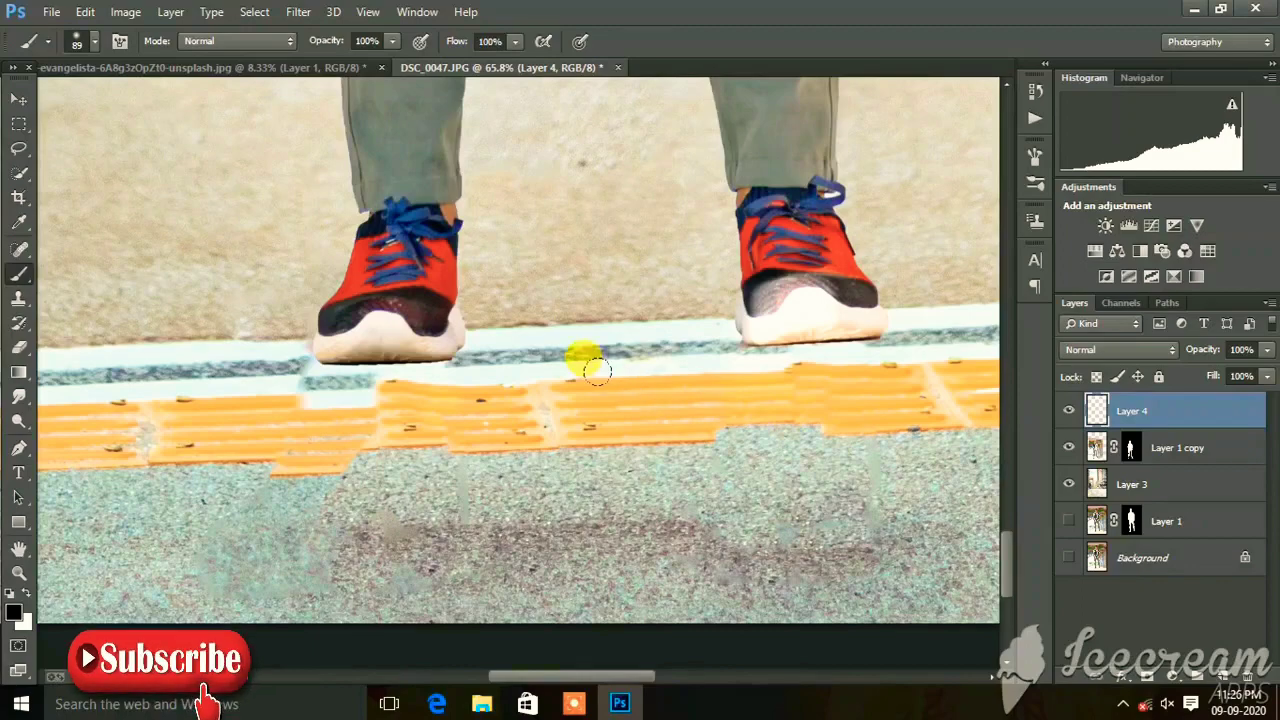
click(596, 371)
click(595, 370)
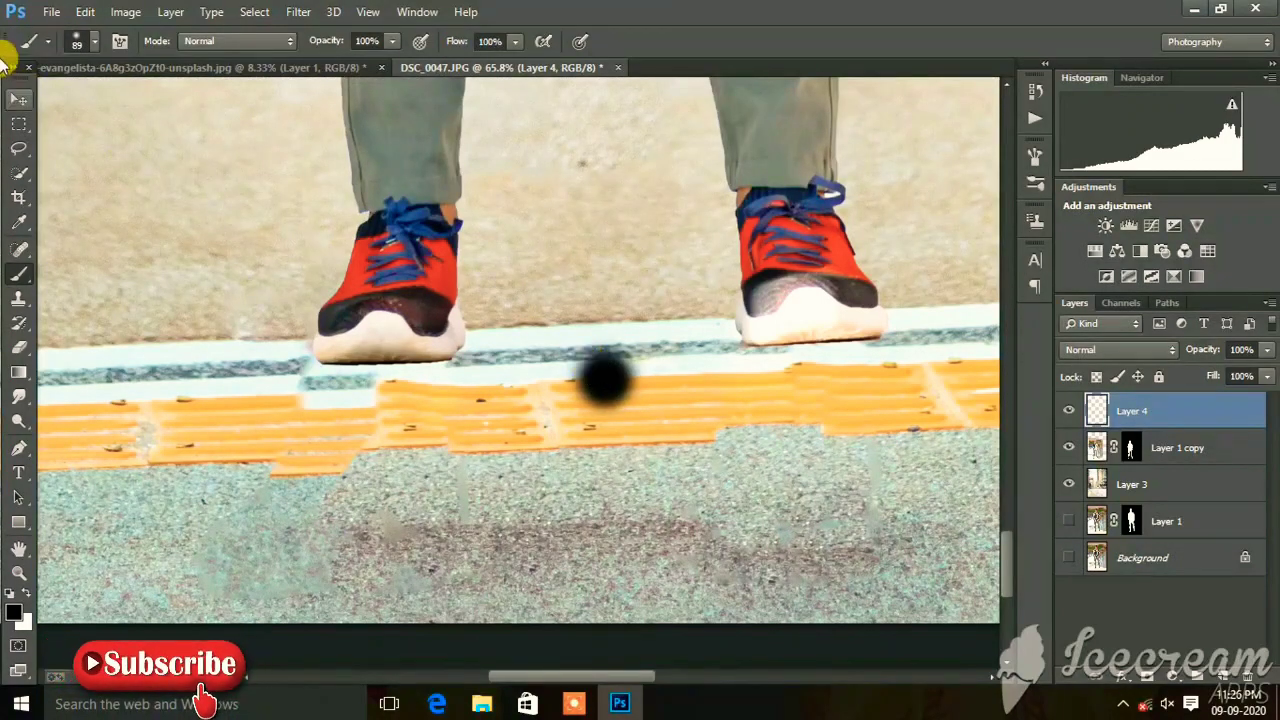
click(19, 98)
click(224, 41)
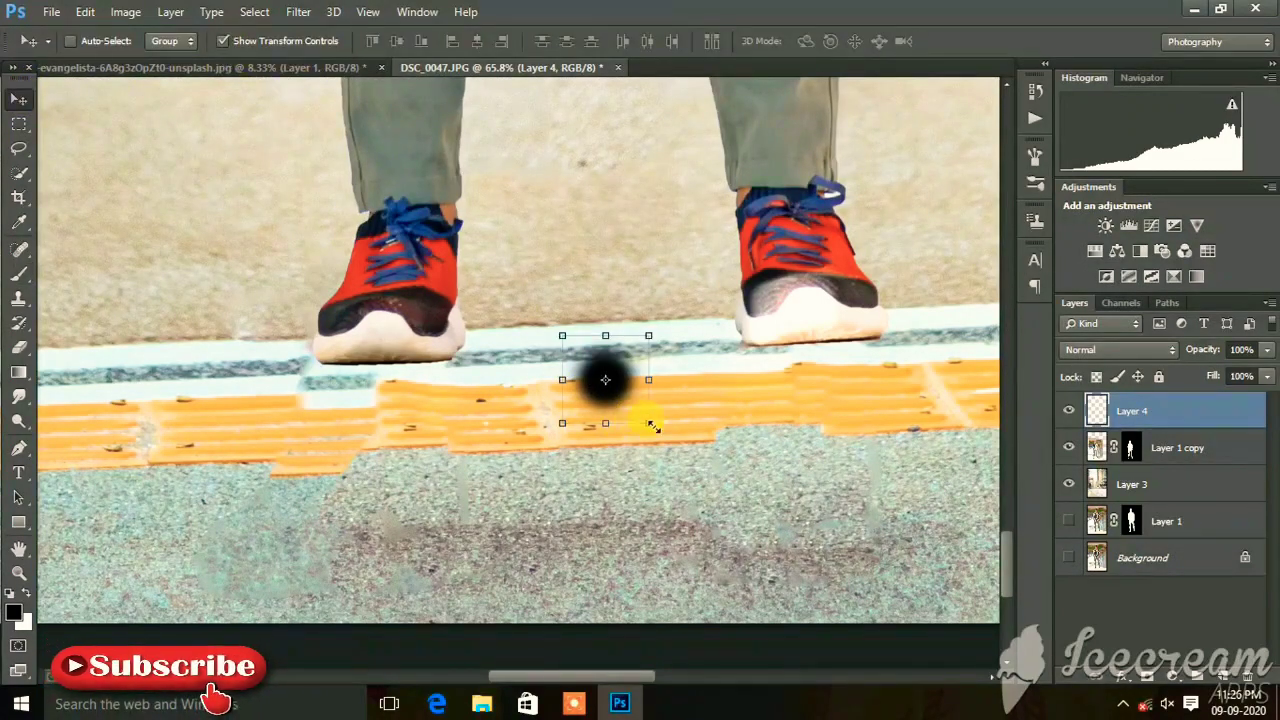
- Squash the dab into a thin, slightly tilted shadow bar under the left shoe
mouse_move(652, 426)
mouse_down()
mouse_move(711, 337)
mouse_move(725, 340)
mouse_up()
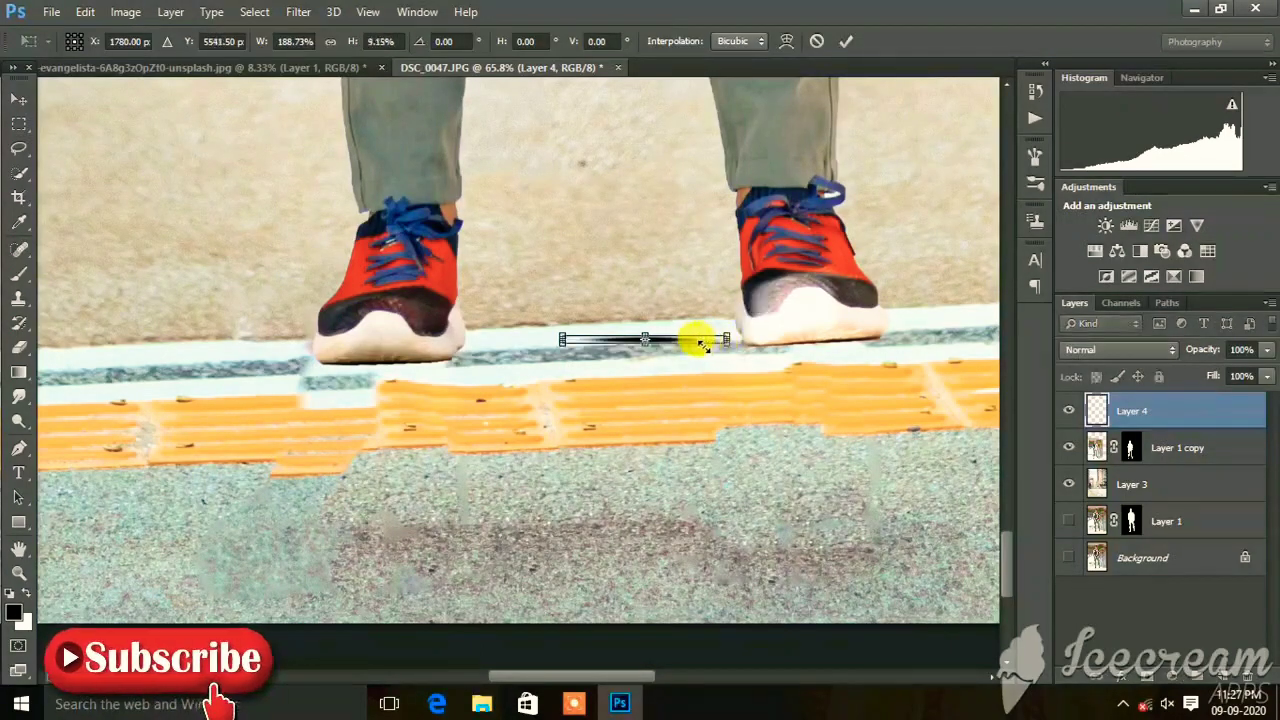
mouse_move(700, 338)
mouse_down()
mouse_move(446, 372)
mouse_move(428, 363)
mouse_move(441, 366)
mouse_up()
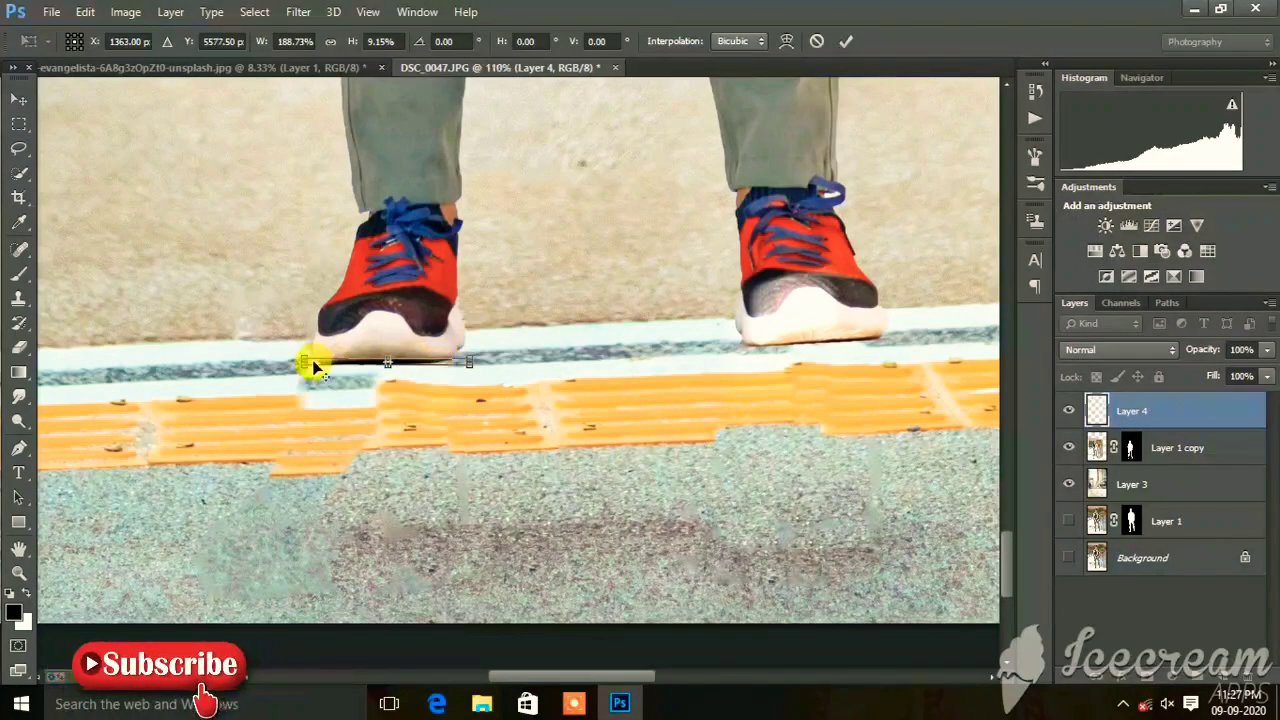
scroll(340, 362, up, 4)
mouse_move(671, 391)
mouse_down()
mouse_move(663, 423)
mouse_move(666, 401)
mouse_up()
drag(860, 408, 911, 399)
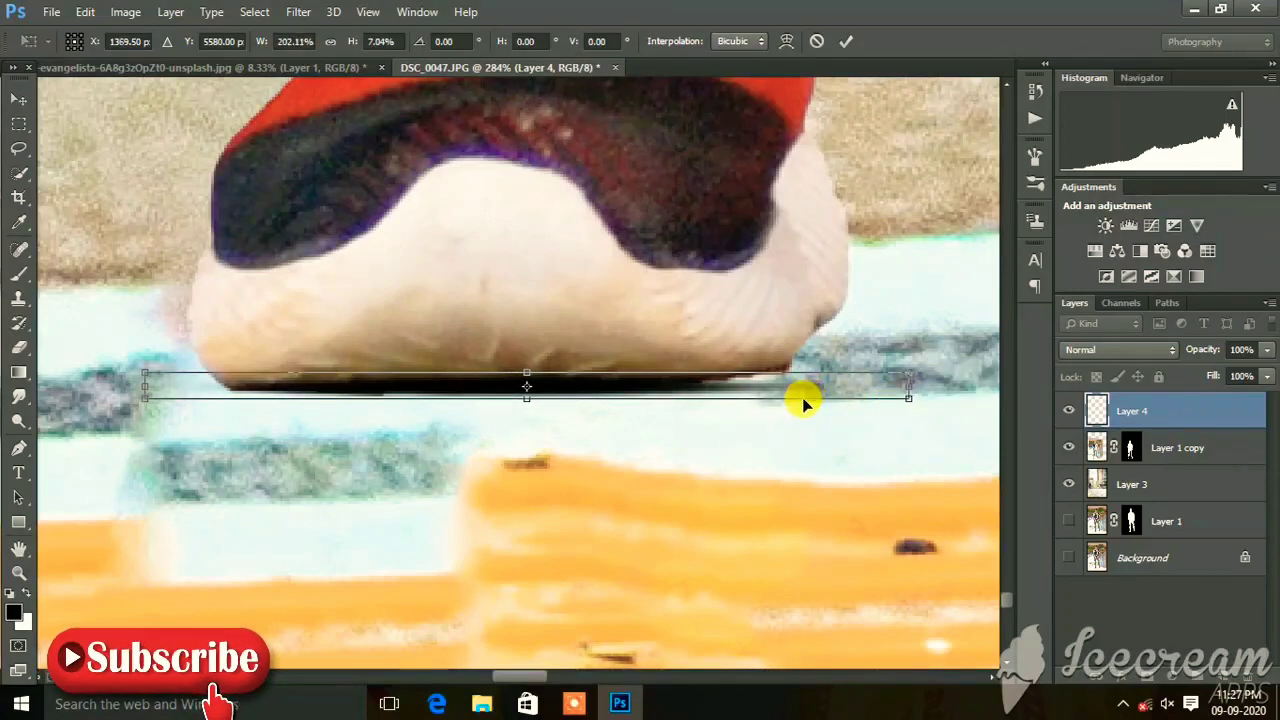
drag(806, 400, 800, 400)
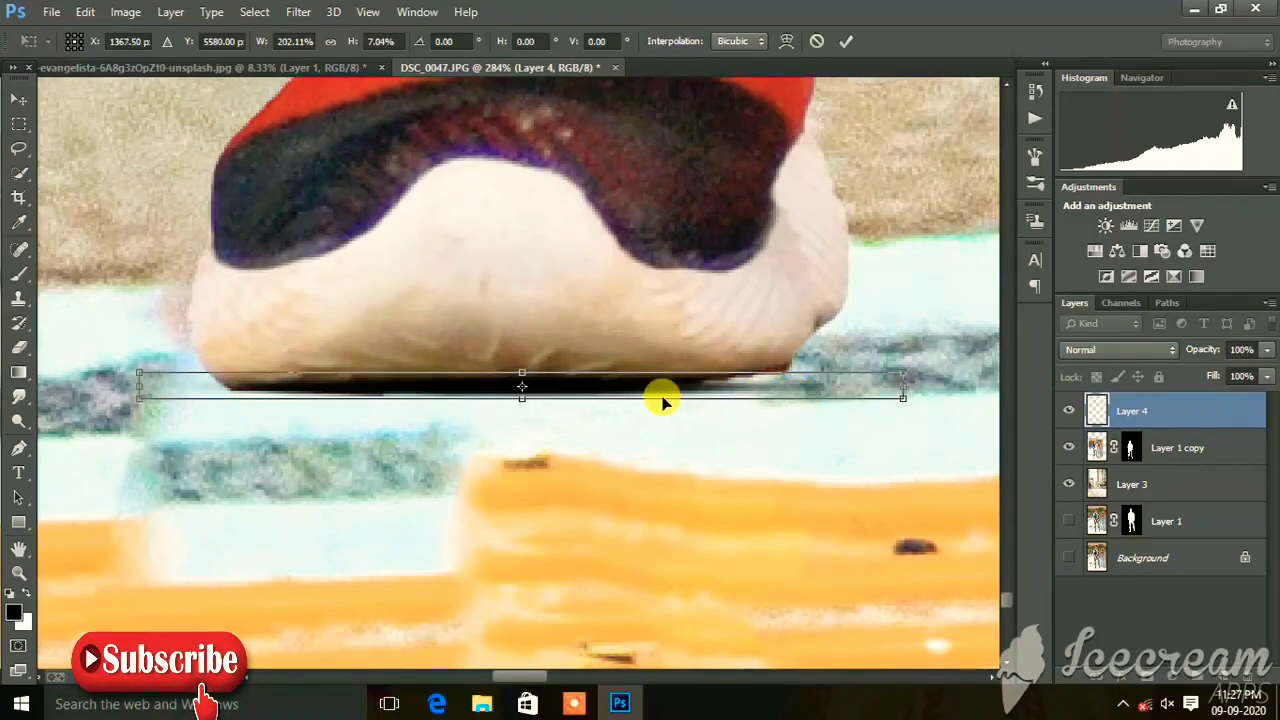
drag(522, 398, 533, 405)
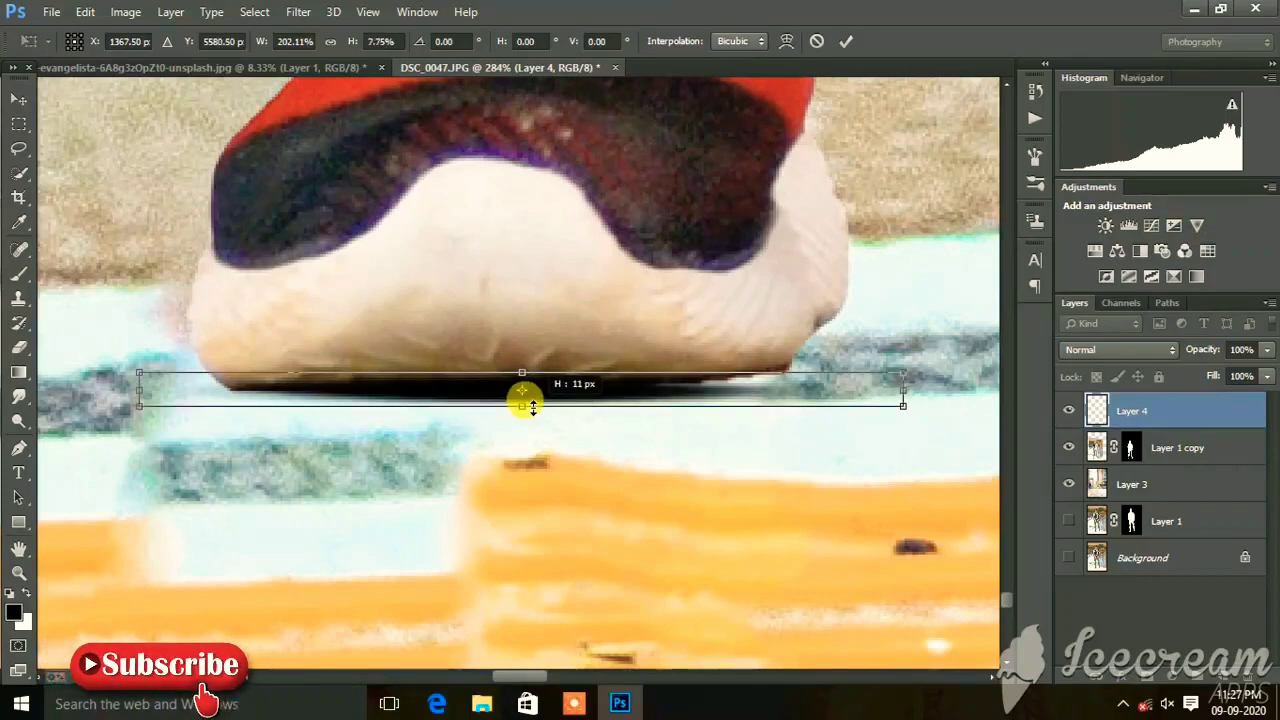
drag(698, 388, 700, 388)
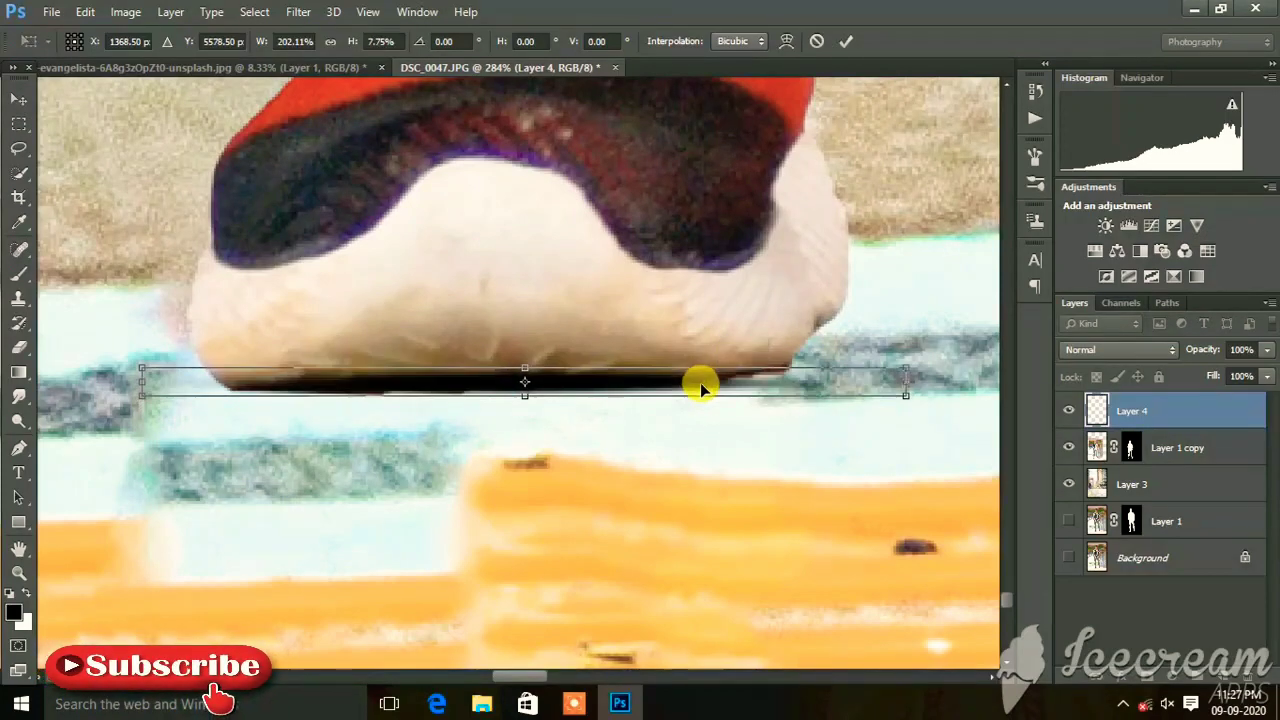
drag(940, 378, 937, 363)
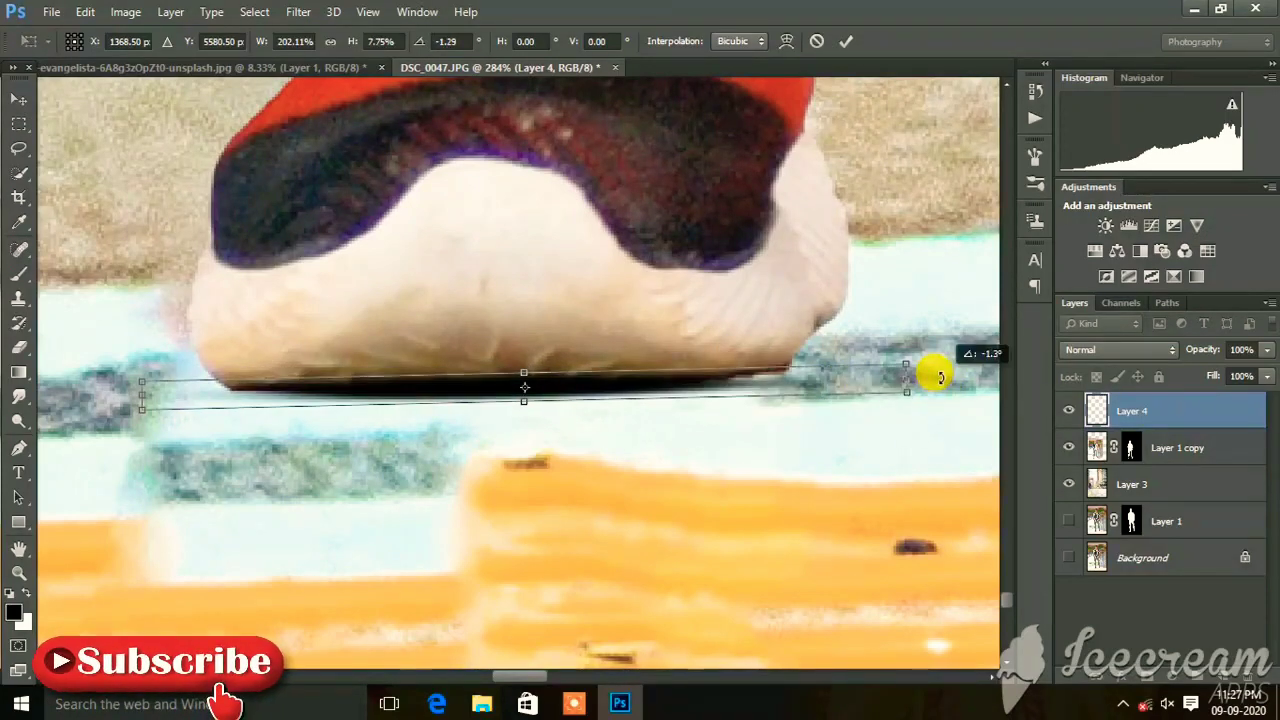
click(845, 52)
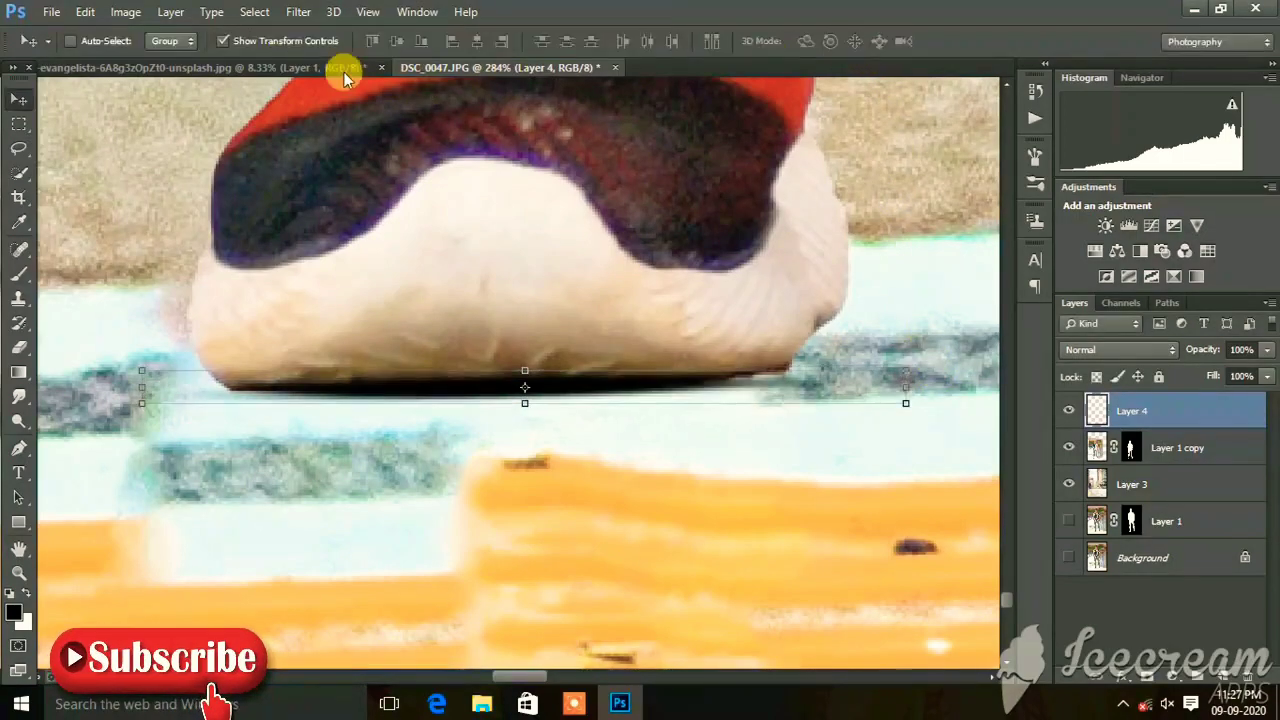
scroll(514, 294, down, 3)
scroll(520, 390, down, 2)
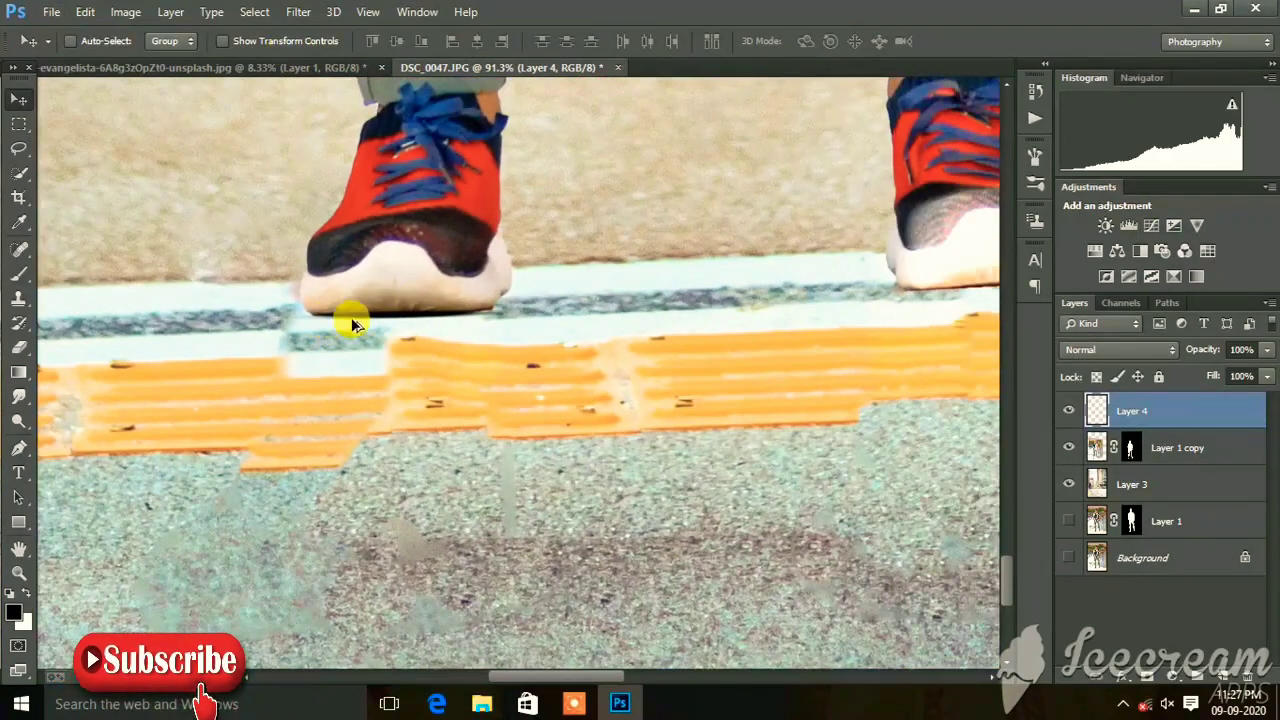
- Duplicate the shadow bar twice, aligning the copies along the right shoe's sole
drag(405, 315, 929, 277)
scroll(905, 290, right, 3)
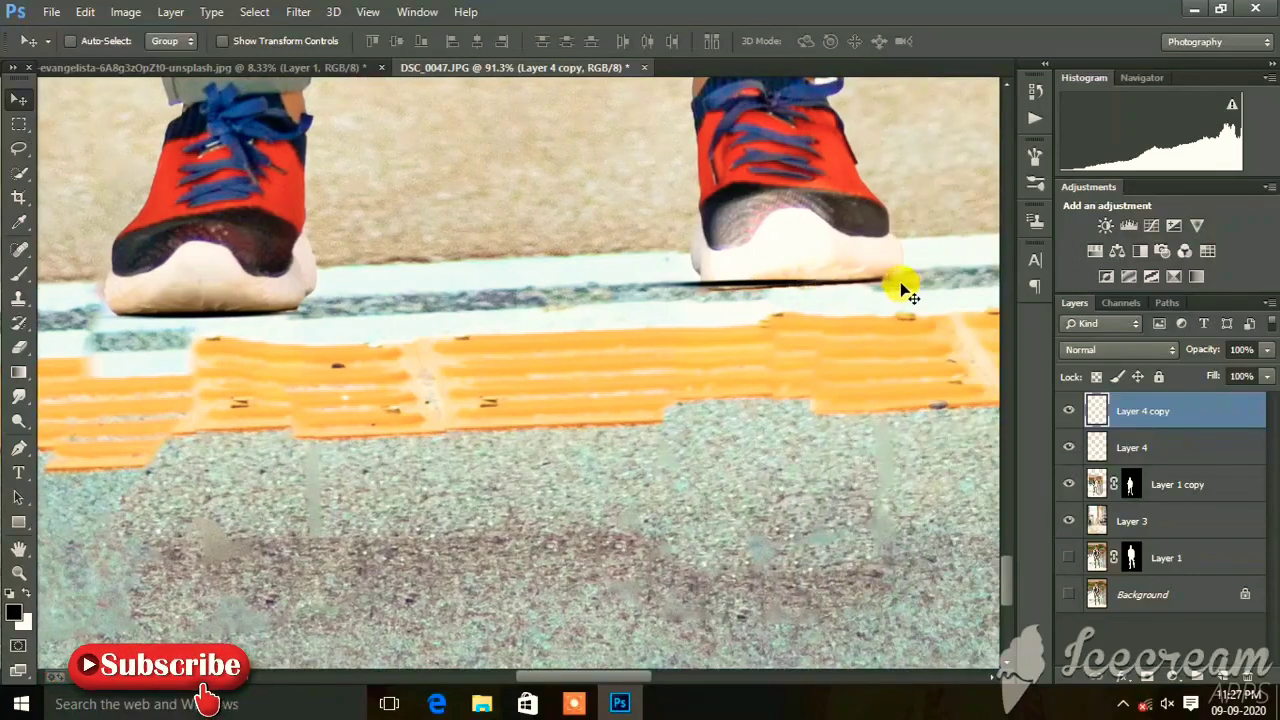
mouse_move(776, 288)
mouse_down()
mouse_move(820, 292)
mouse_move(805, 287)
mouse_up()
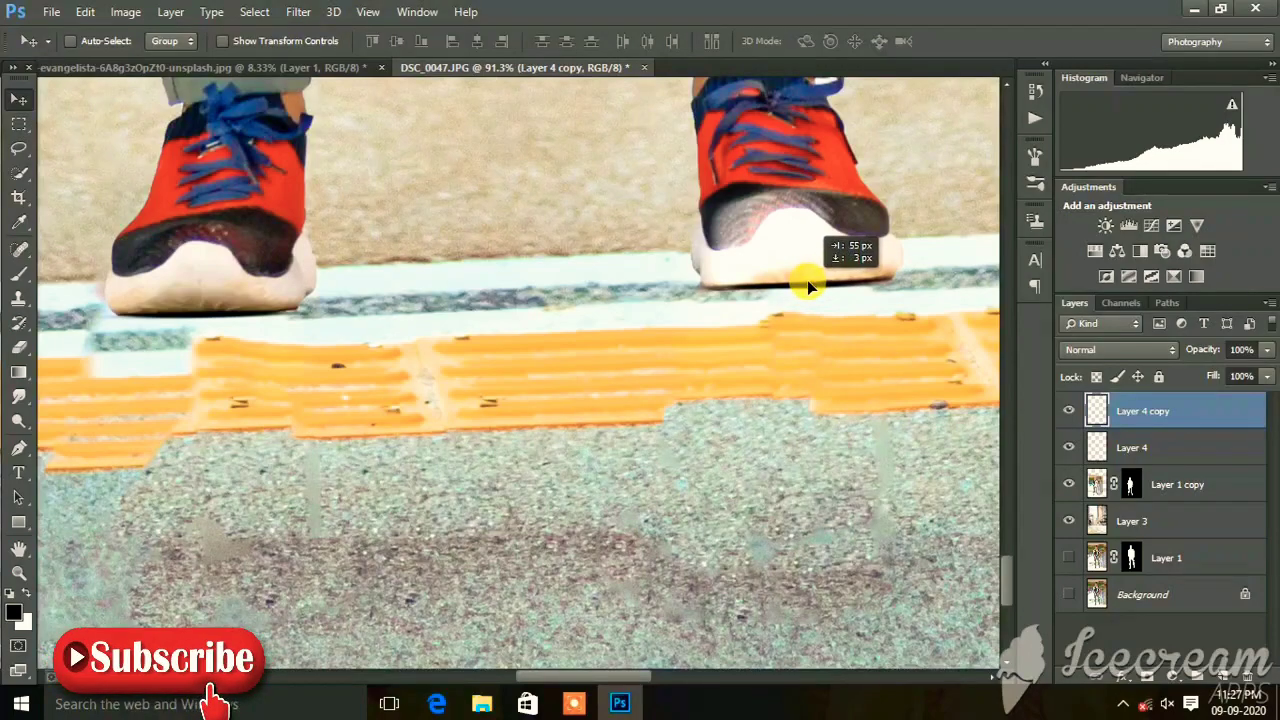
drag(808, 286, 808, 287)
scroll(810, 287, down, 1)
scroll(814, 286, up, 4)
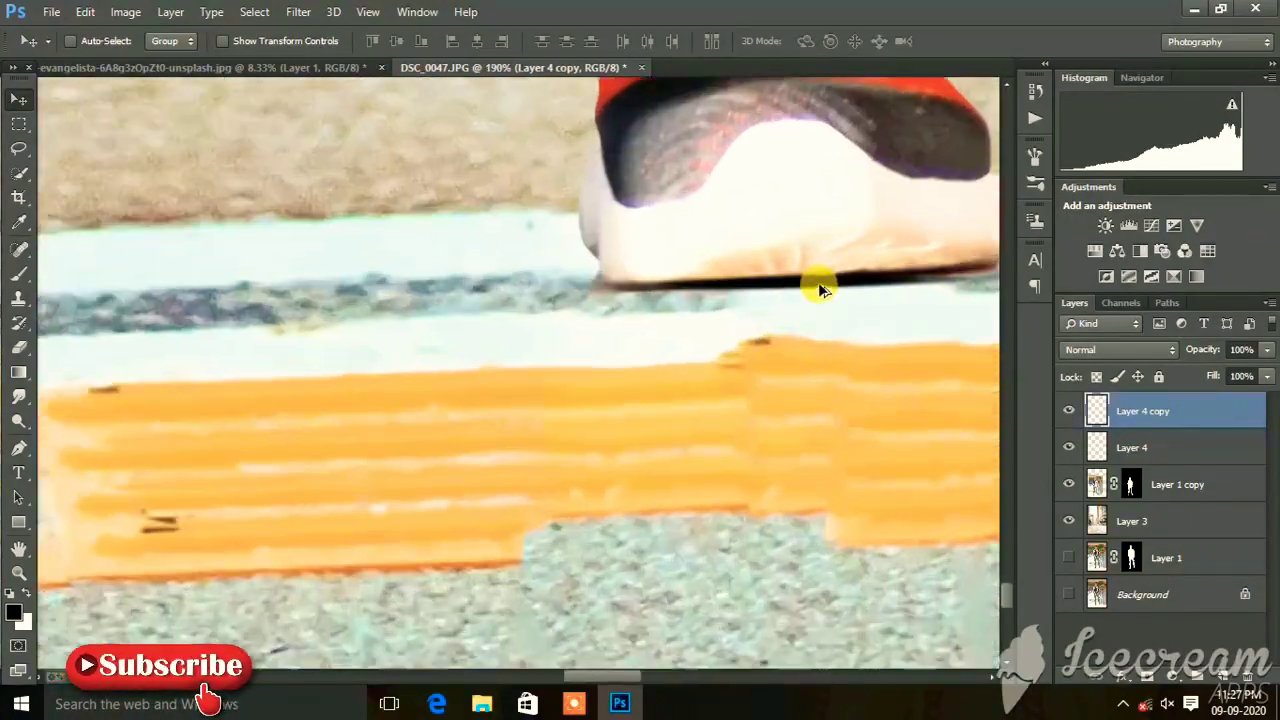
scroll(789, 278, up, 1)
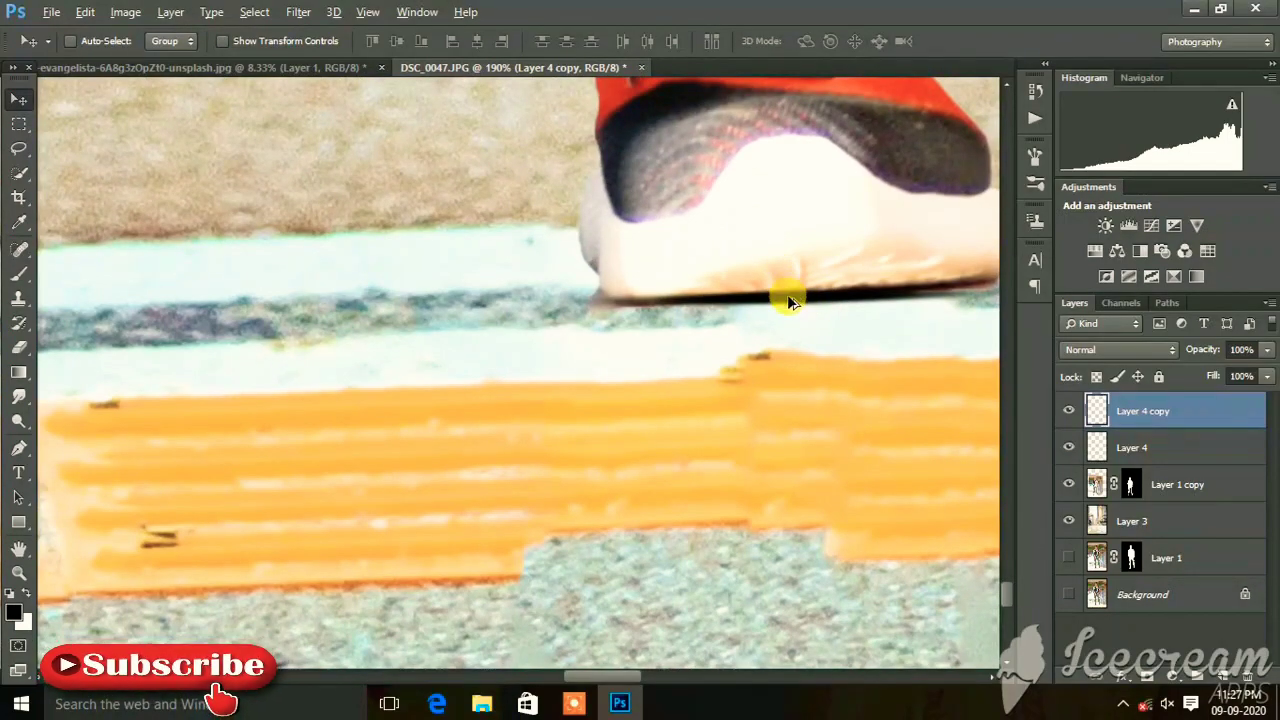
drag(789, 302, 750, 302)
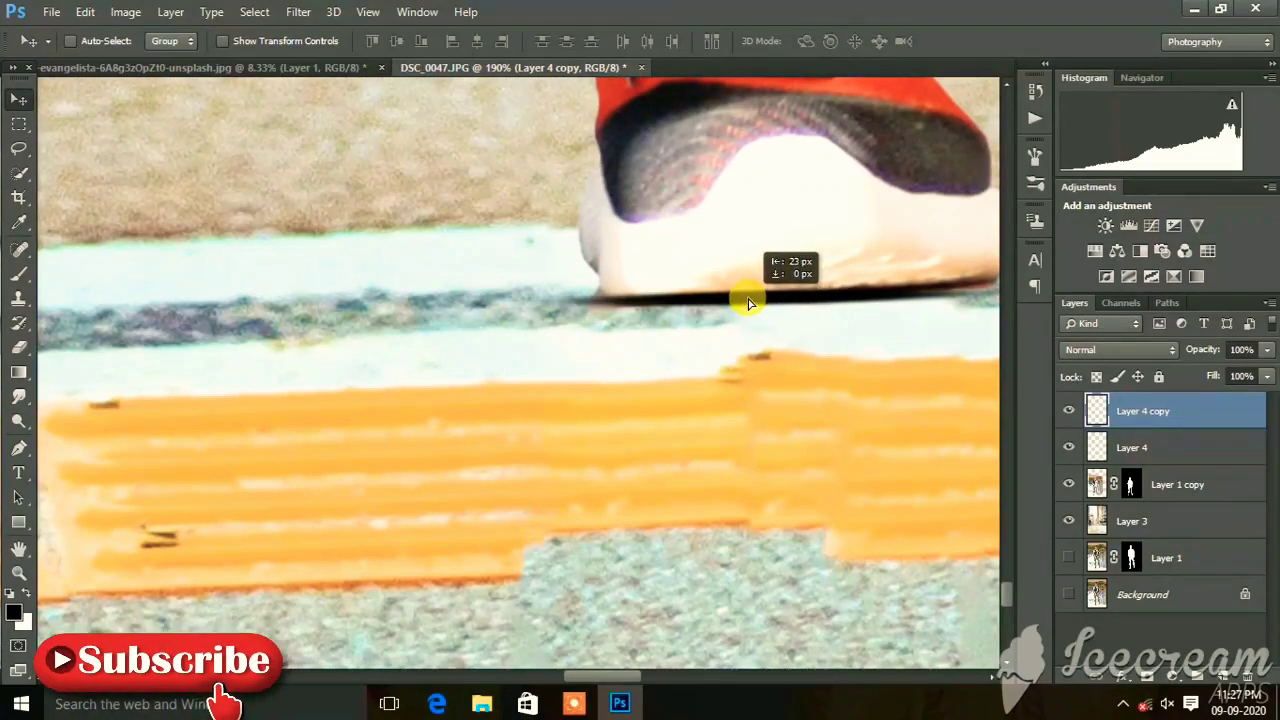
drag(750, 302, 753, 291)
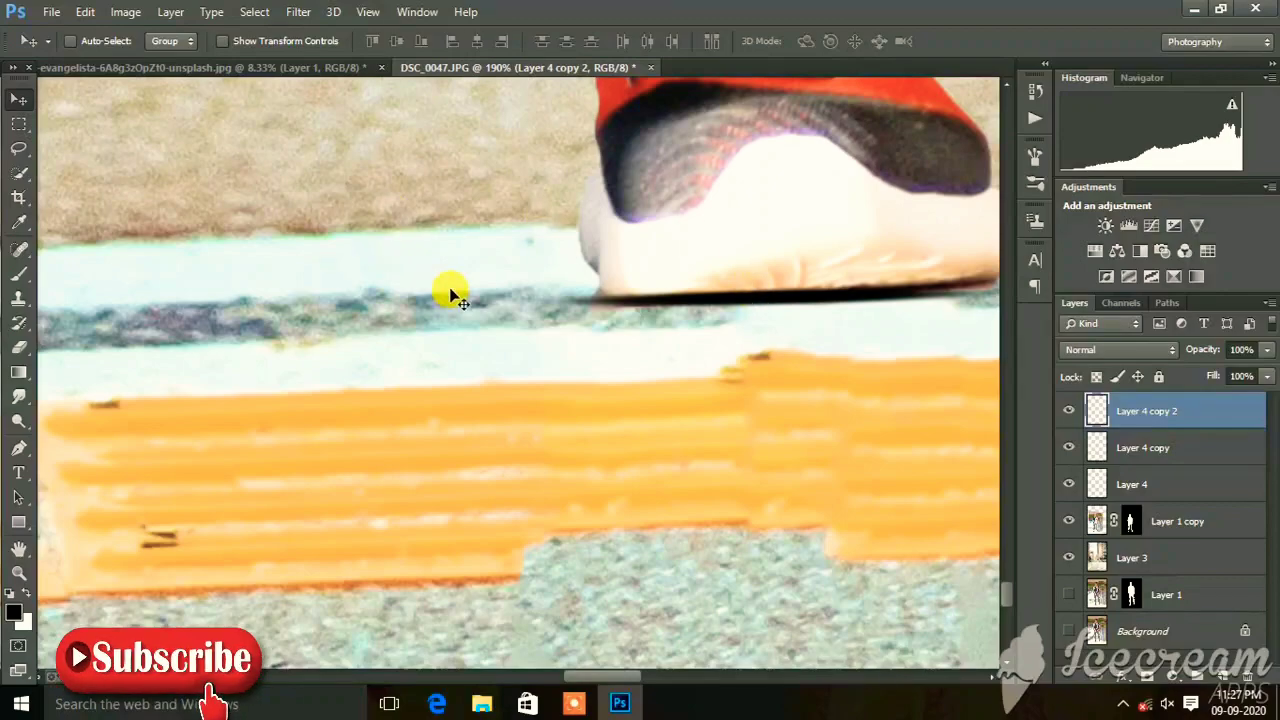
scroll(529, 271, down, 3)
scroll(535, 289, down, 3)
scroll(535, 289, down, 3)
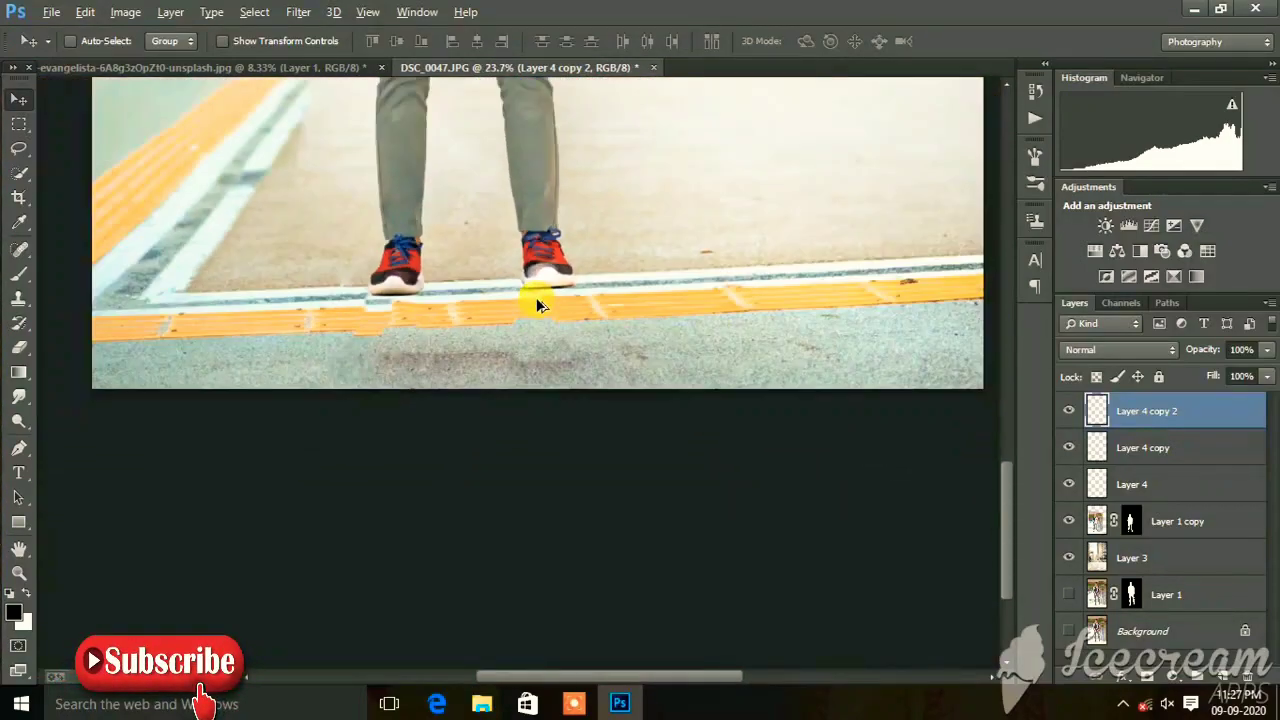
scroll(536, 297, down, 2)
- Open the Camera Raw filter on Layer 1 copy 2, zoomed in on the man's head
click(573, 703)
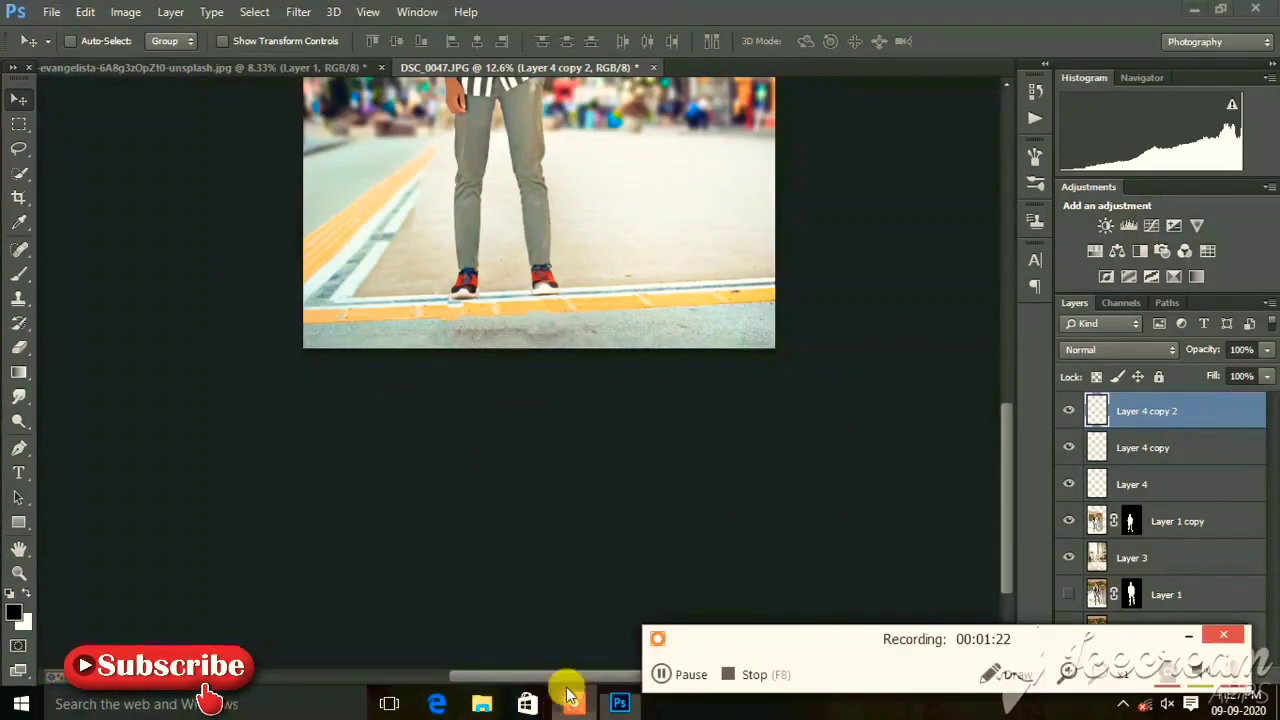
click(700, 678)
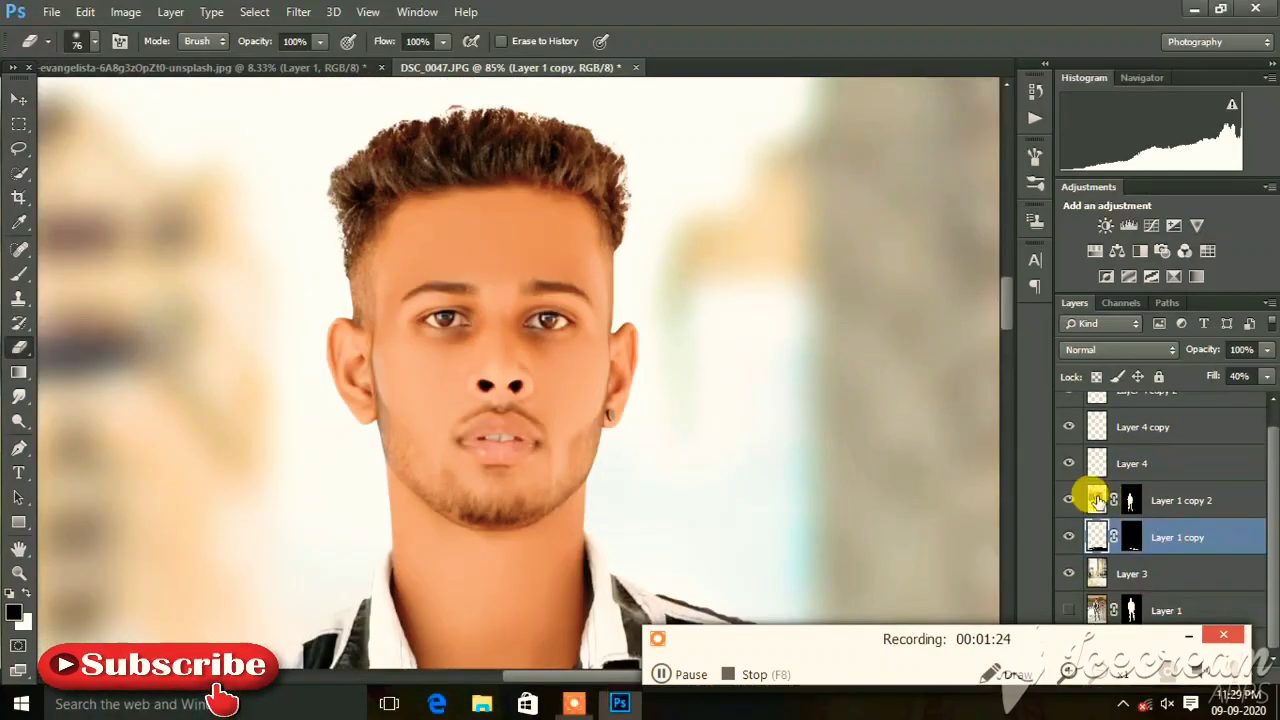
click(1097, 501)
click(298, 12)
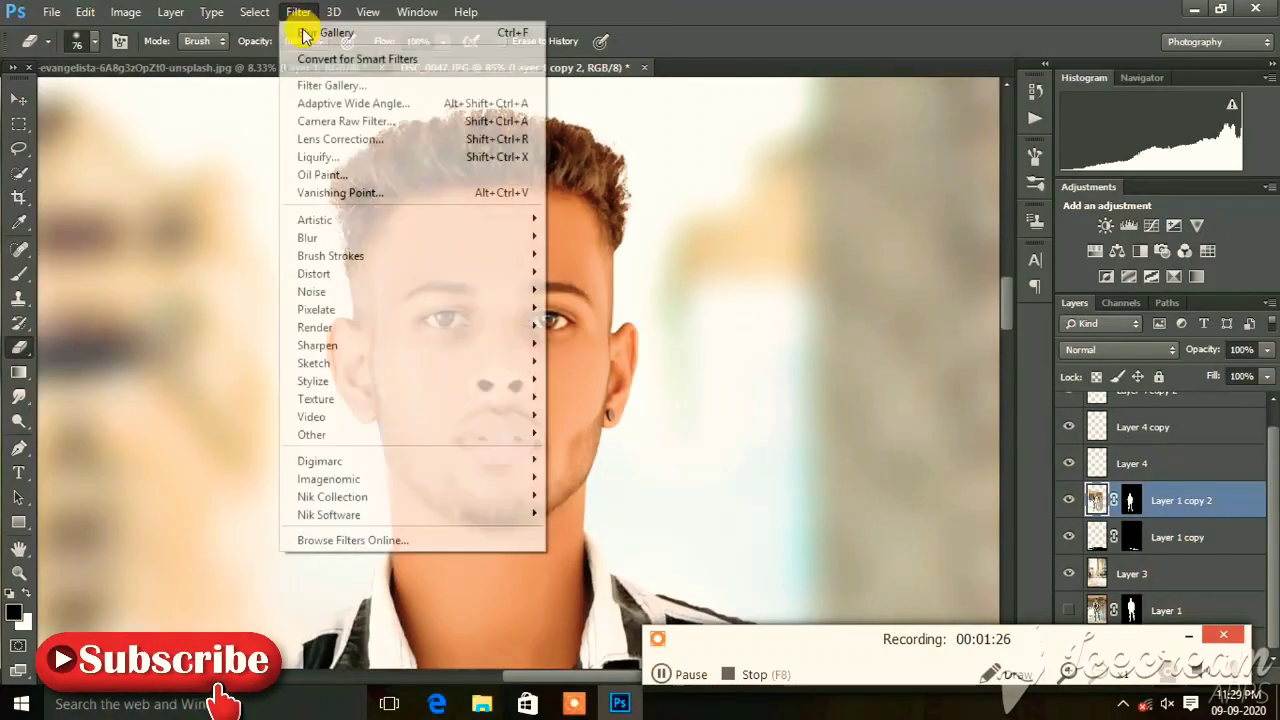
click(326, 122)
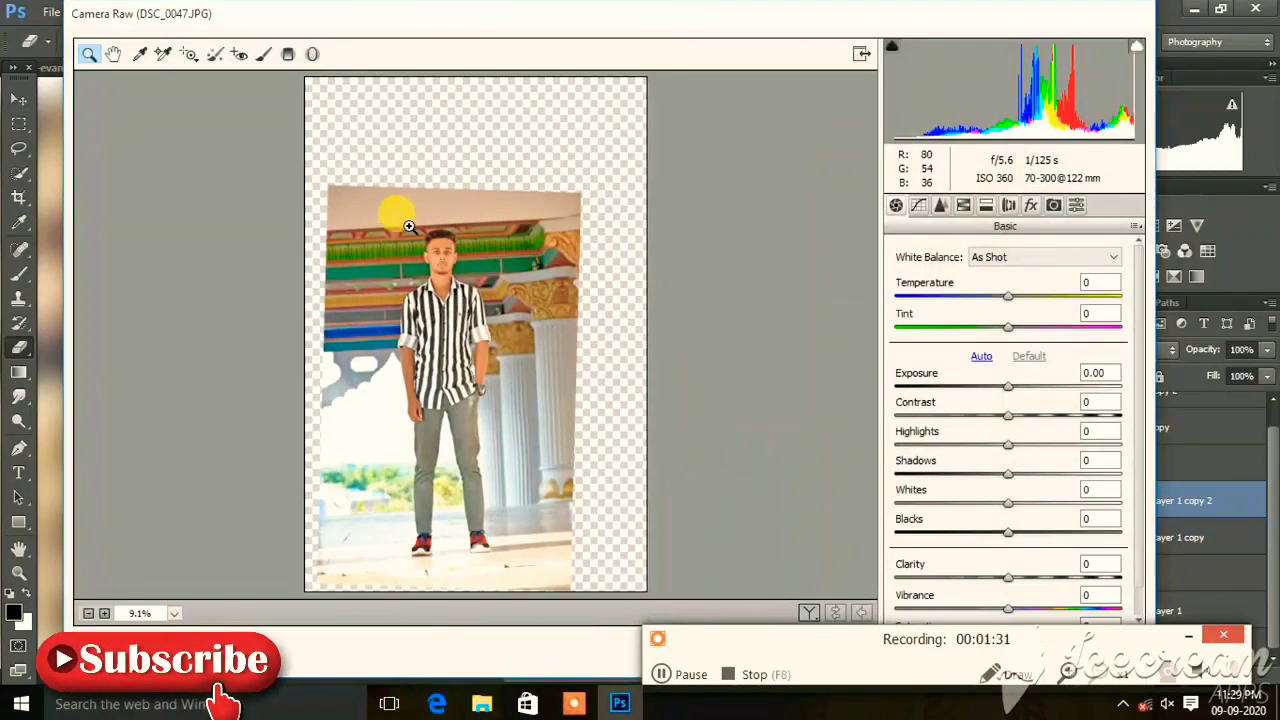
drag(386, 226, 458, 237)
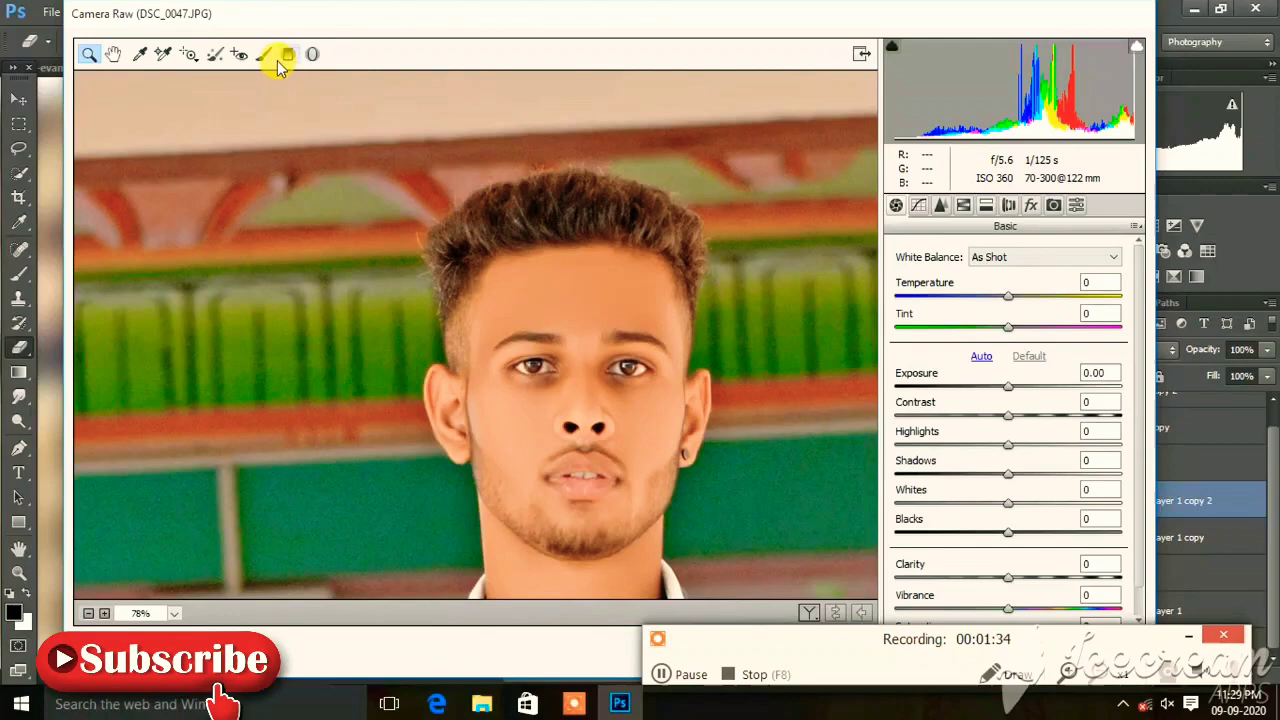
- Paint an Adjustment Brush (Exposure -0.70, Contrast -77, Clarity +56) over the hairline, jaw and chin
click(265, 55)
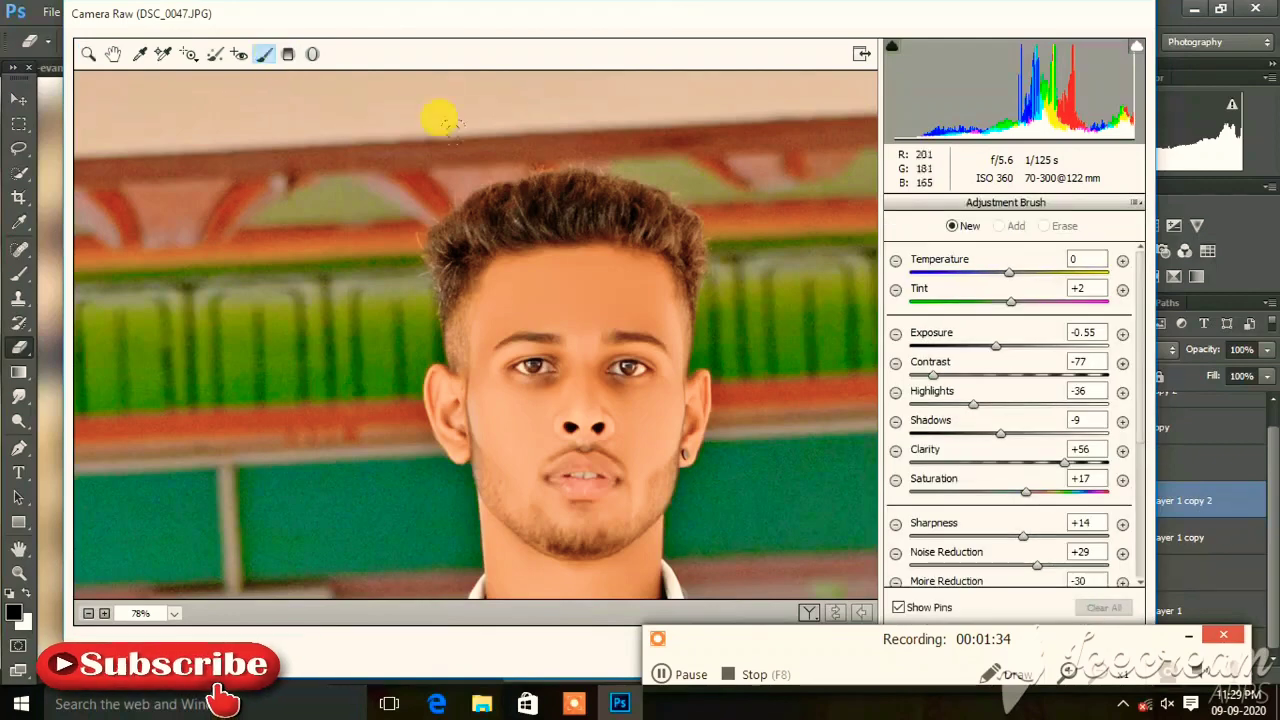
drag(540, 190, 472, 176)
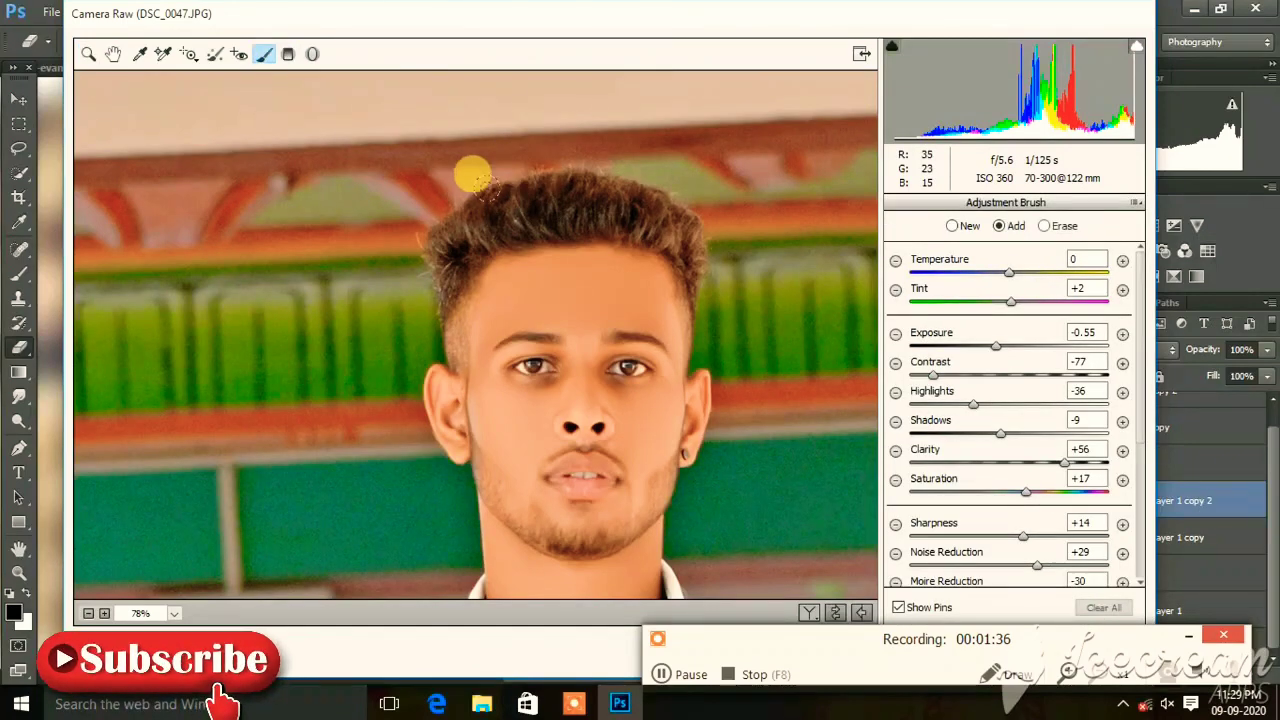
drag(420, 218, 657, 209)
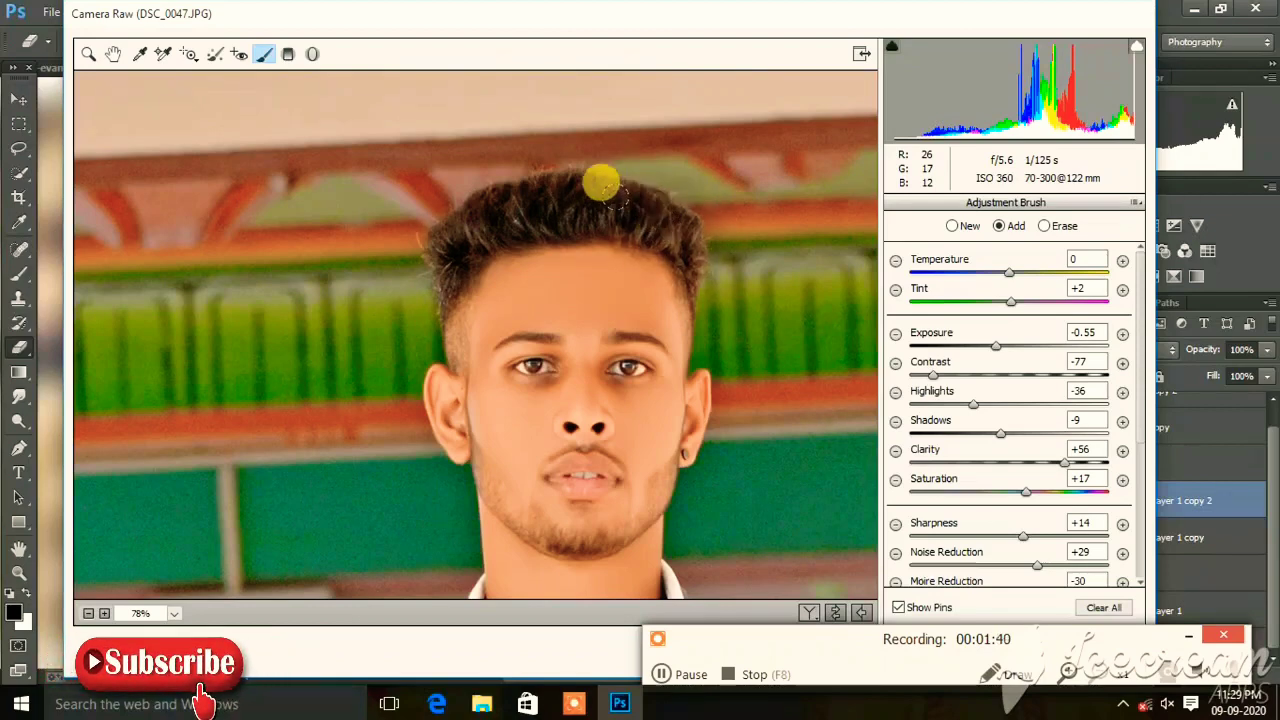
mouse_move(627, 192)
mouse_down()
mouse_move(428, 218)
mouse_move(410, 268)
mouse_up()
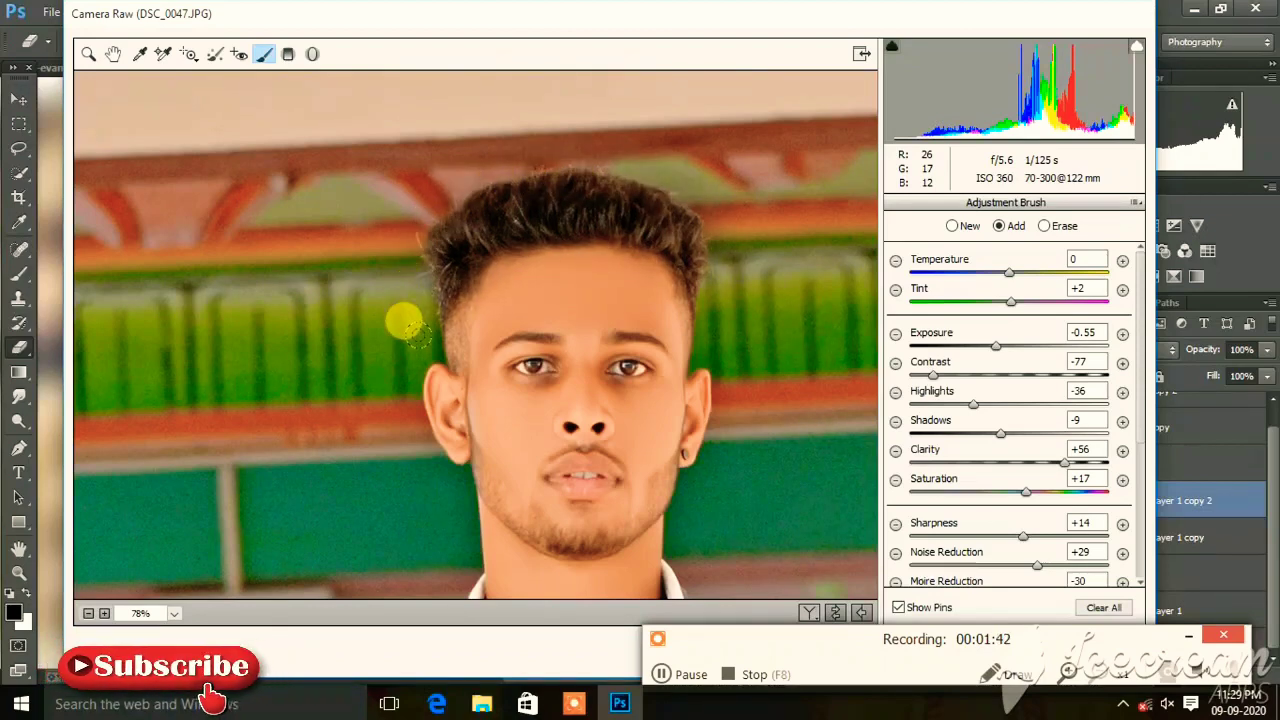
mouse_move(405, 320)
mouse_down()
mouse_move(400, 251)
mouse_move(466, 171)
mouse_move(623, 174)
mouse_move(675, 240)
mouse_move(690, 320)
mouse_up()
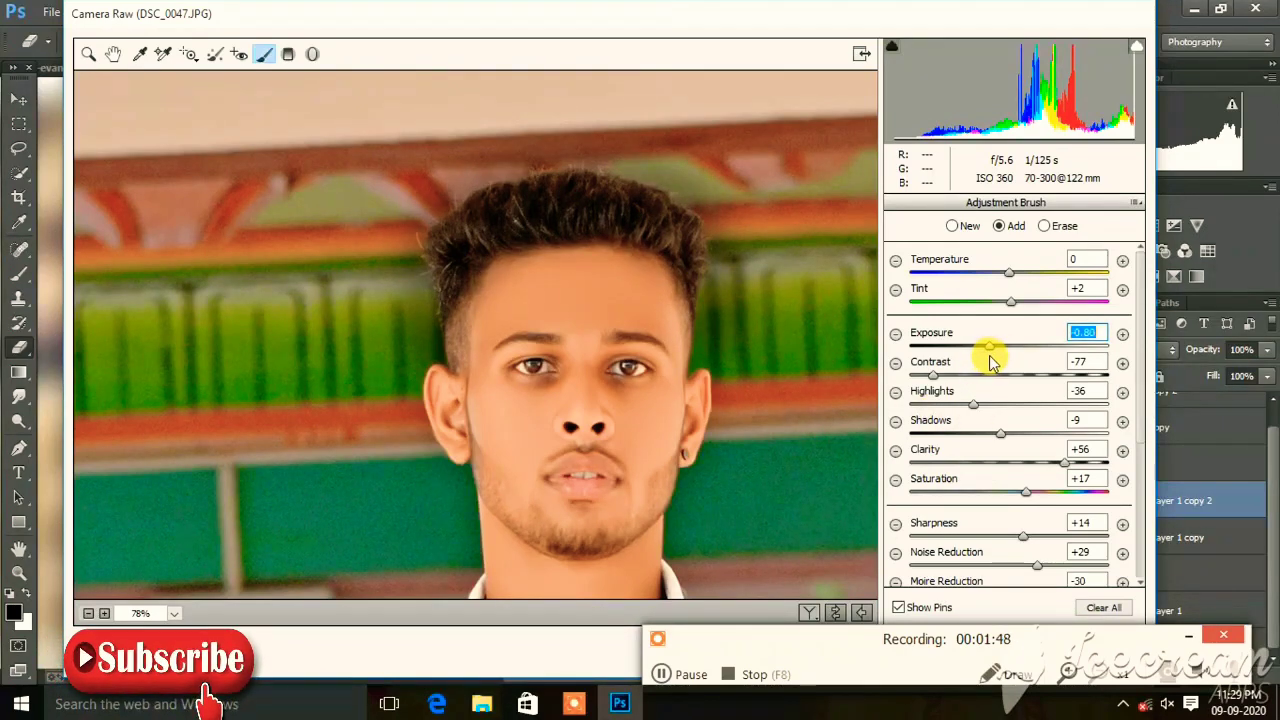
click(490, 460)
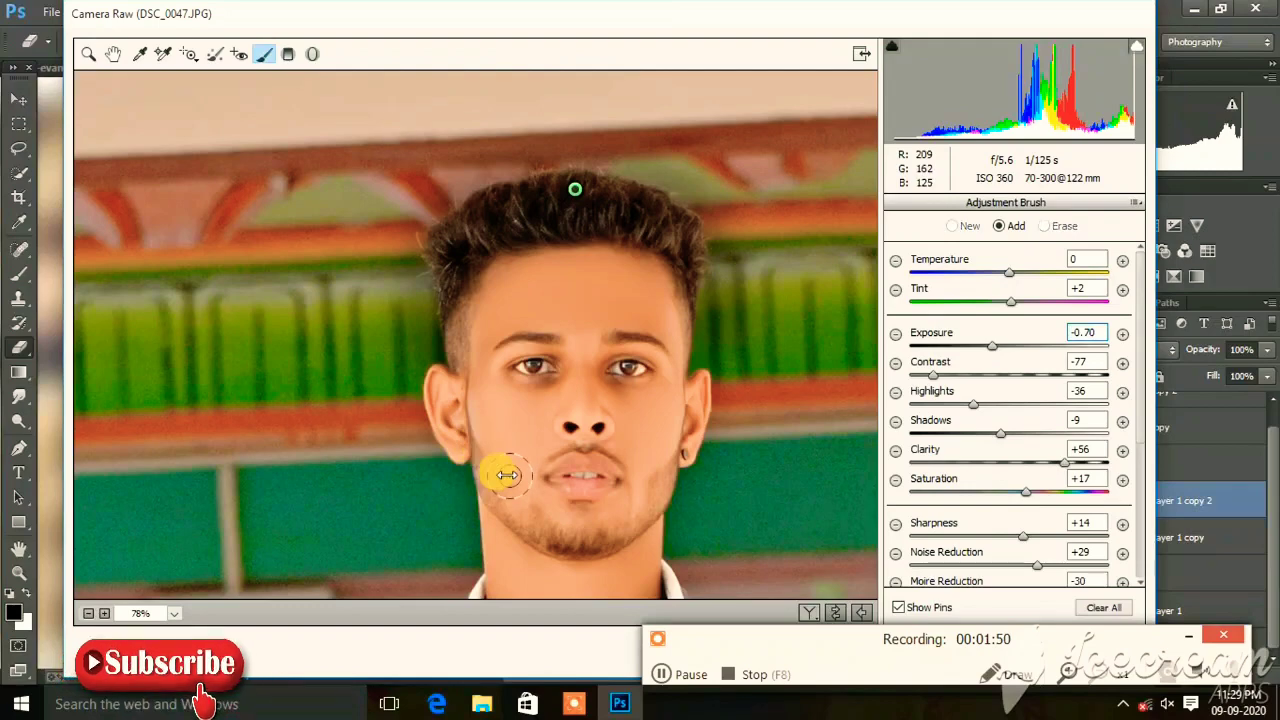
drag(478, 467, 489, 479)
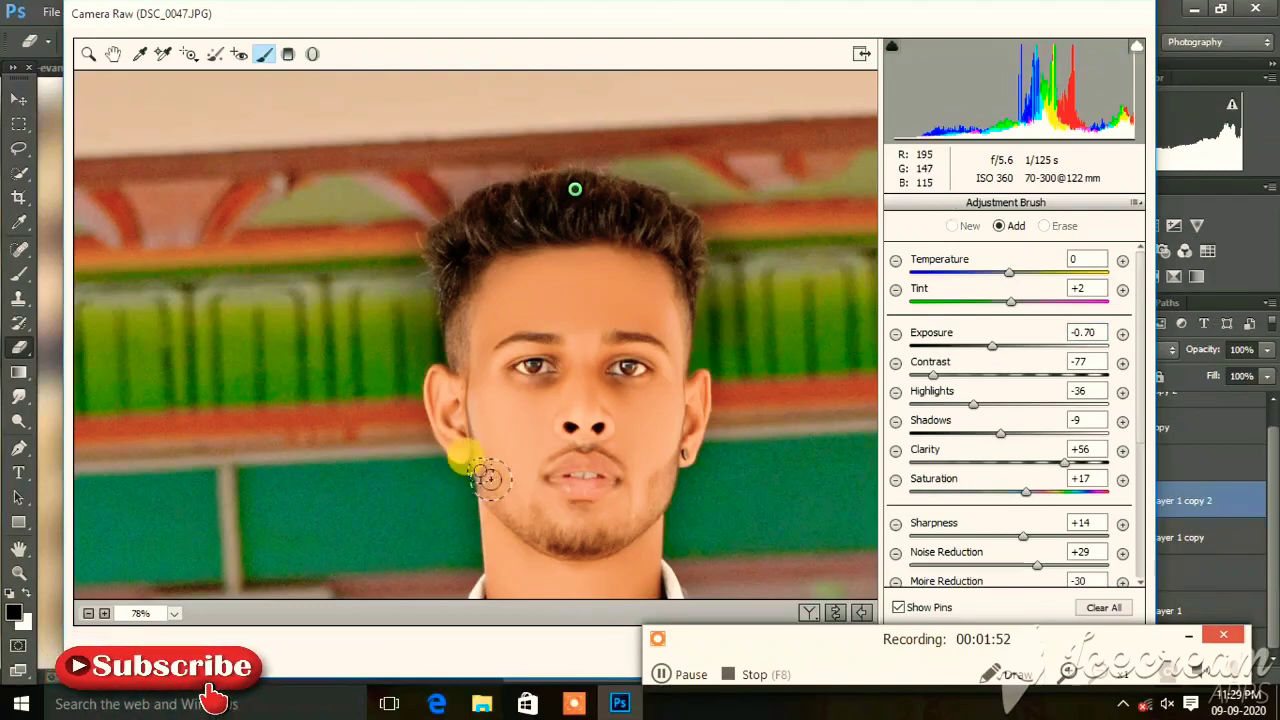
drag(528, 525, 600, 491)
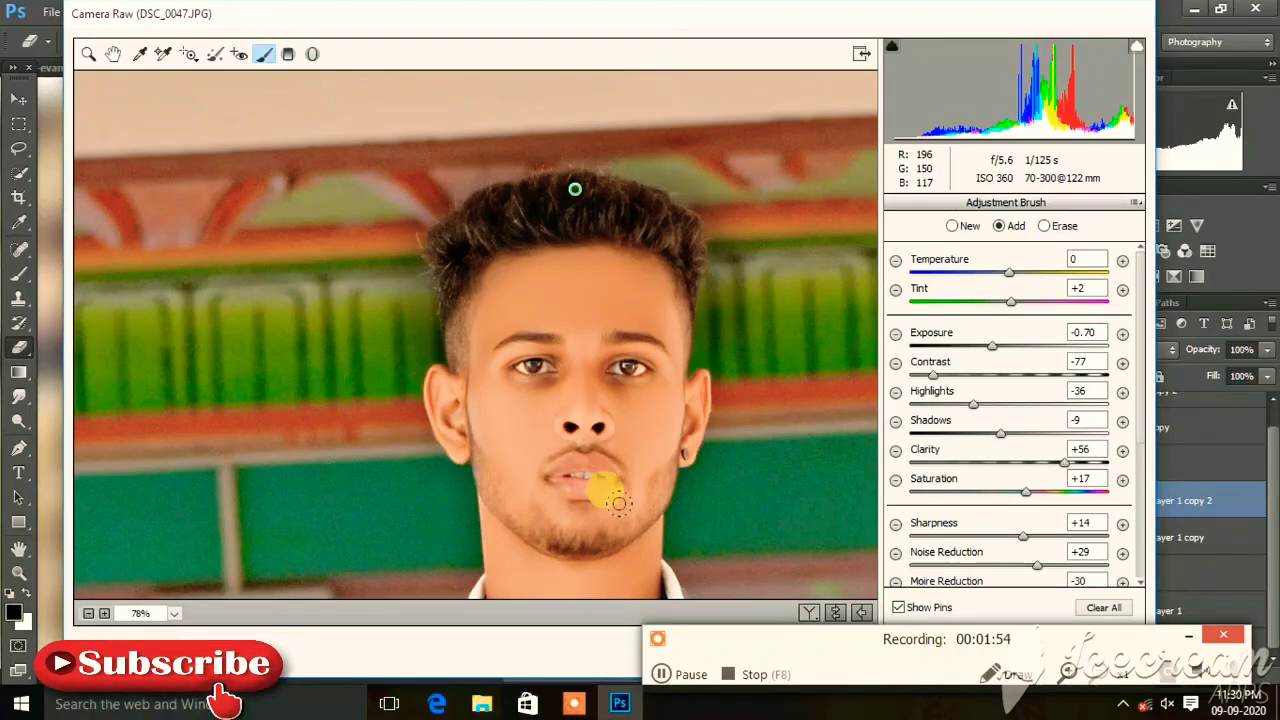
- Touch up the adjustment beside the mouth and on the cheek, then apply the Camera Raw filter
scroll(646, 460, down, 1)
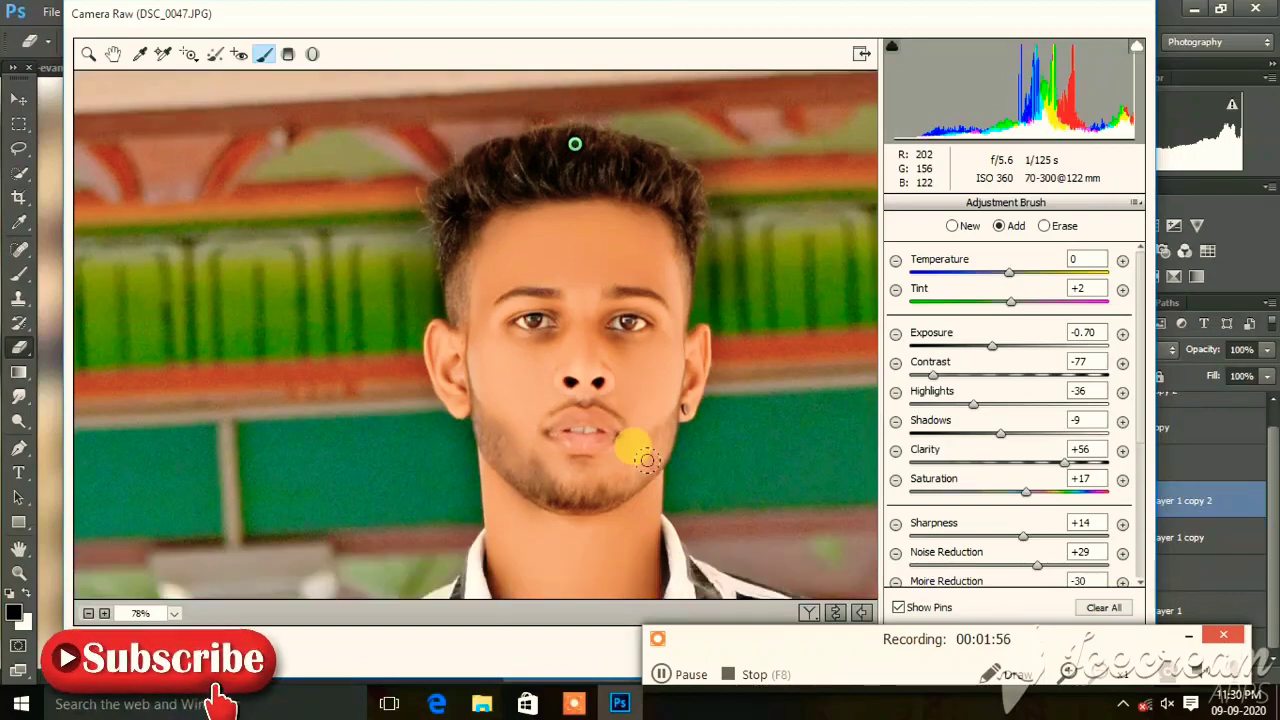
scroll(620, 414, down, 11)
scroll(640, 366, up, 5)
scroll(612, 258, up, 3)
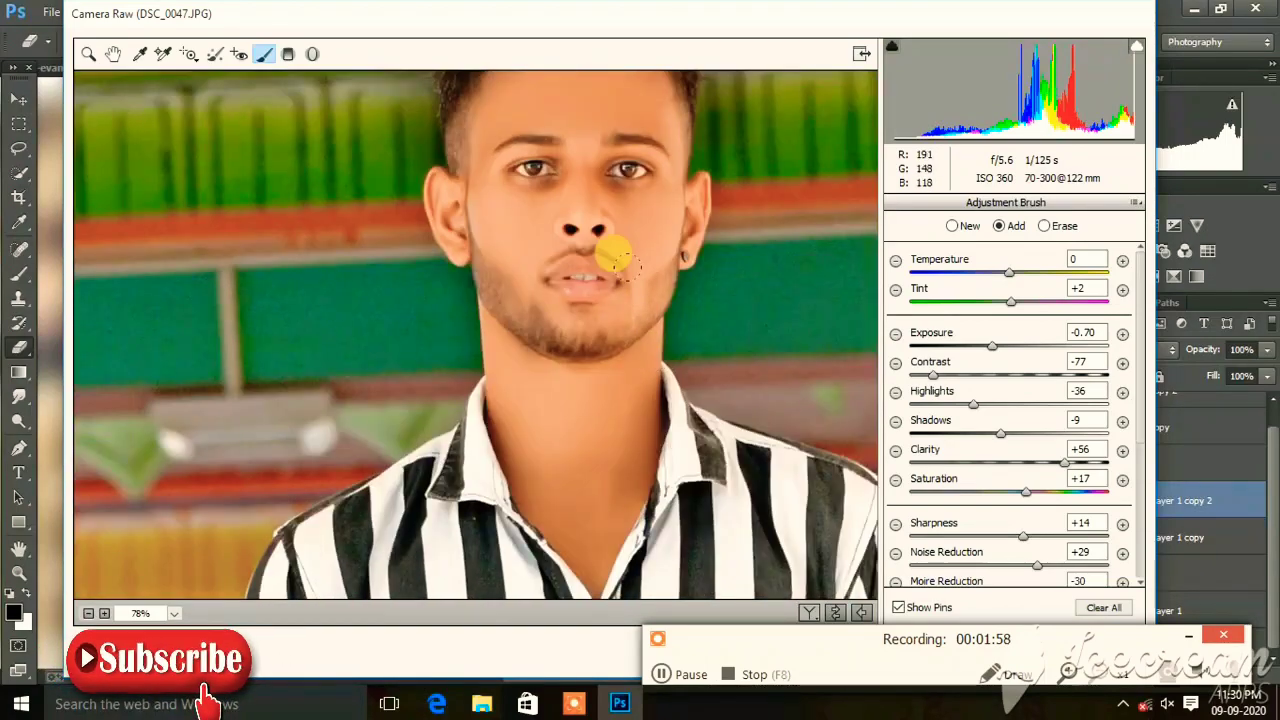
drag(612, 258, 646, 289)
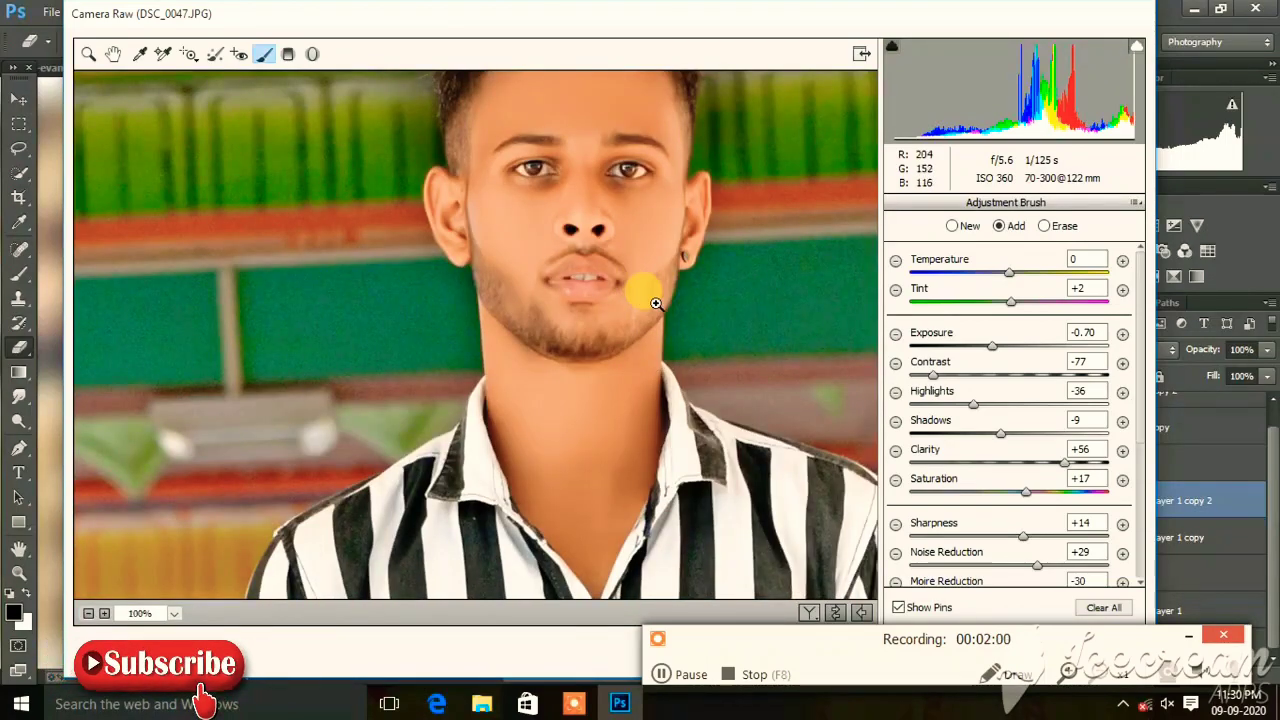
click(655, 303)
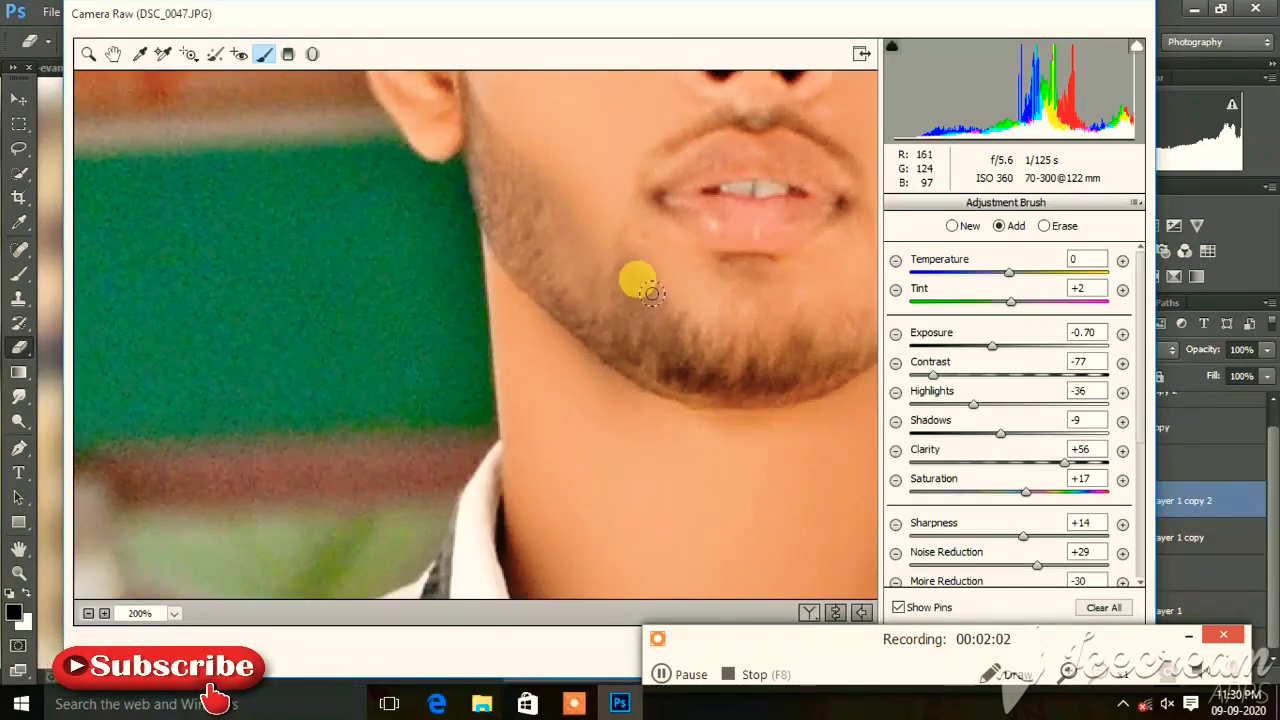
click(836, 290)
click(845, 303)
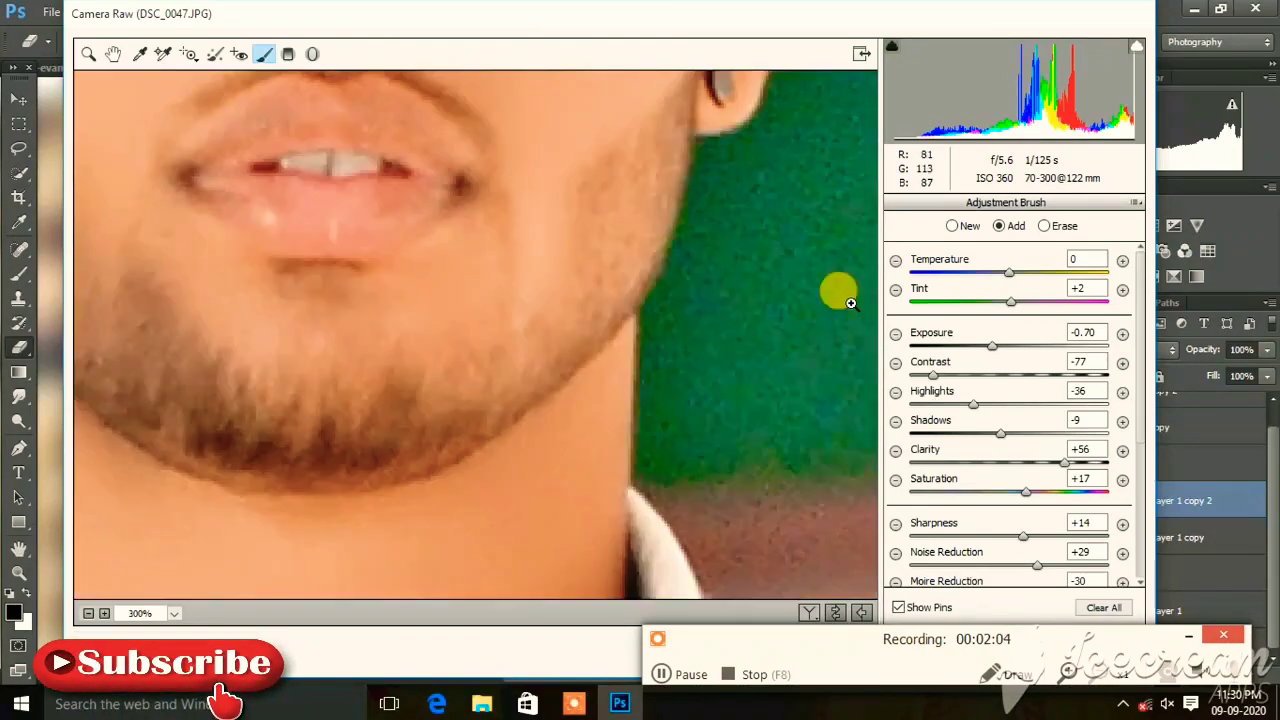
drag(590, 240, 566, 209)
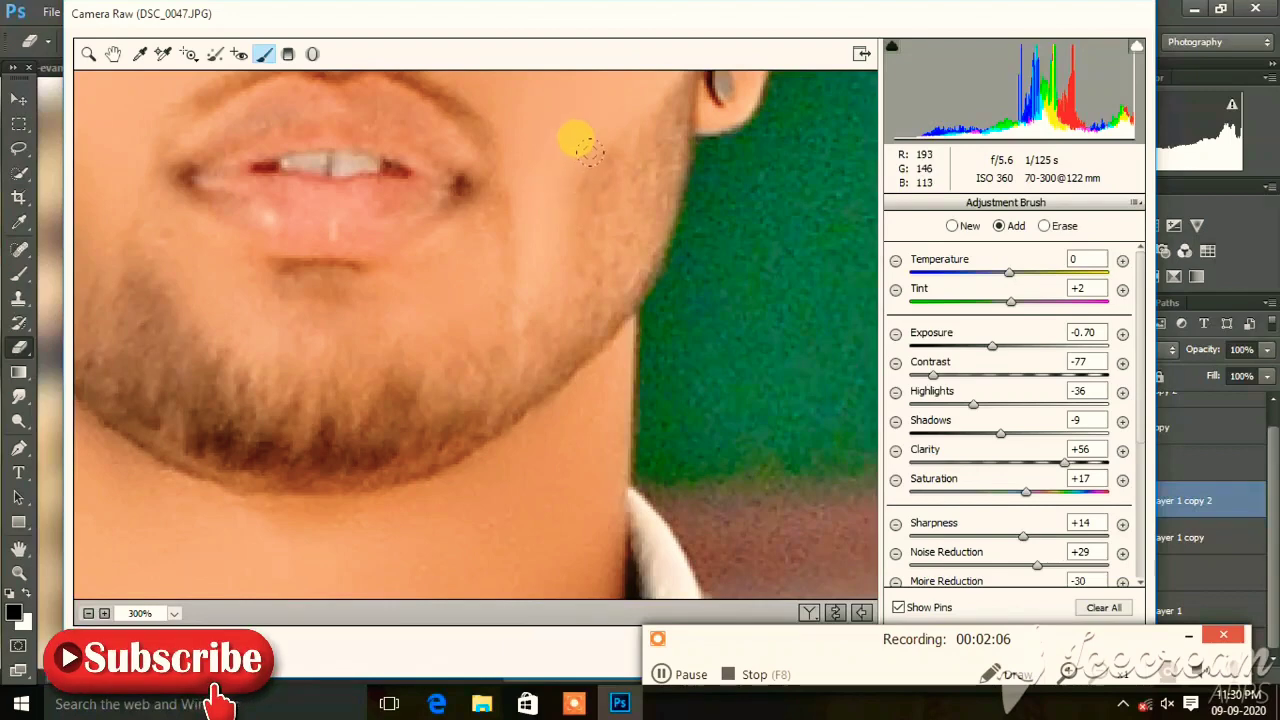
click(663, 673)
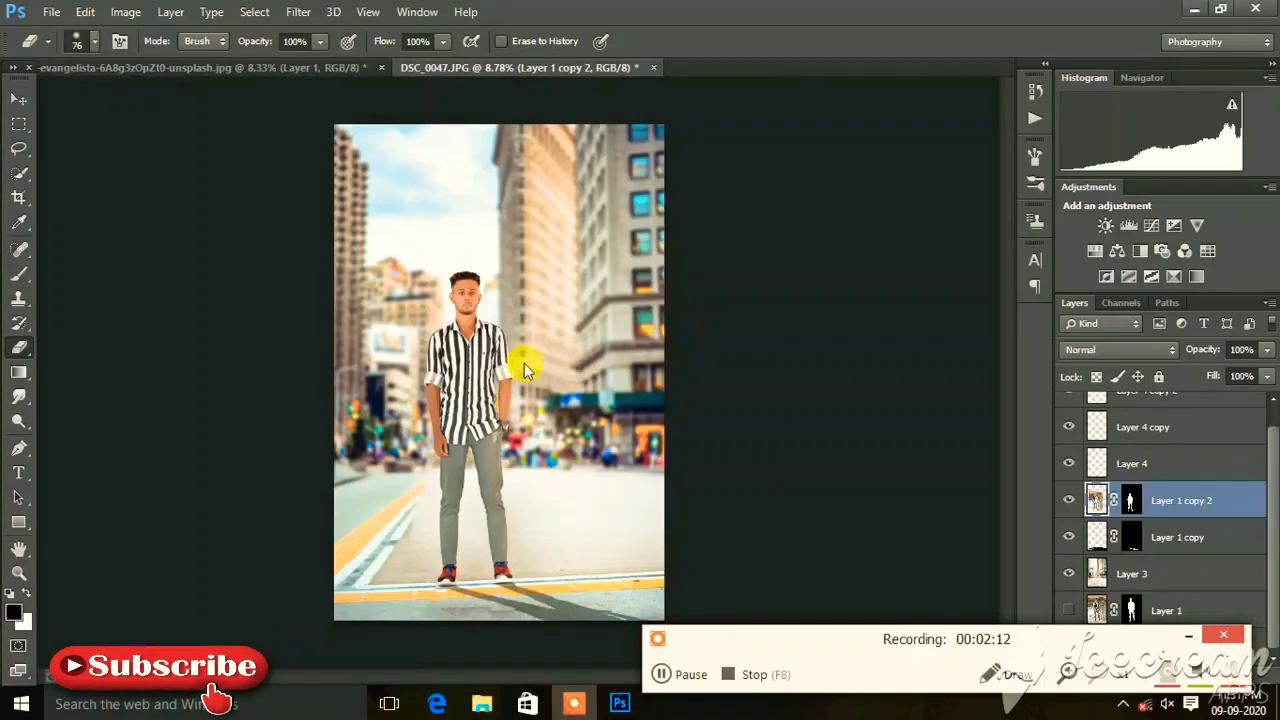
scroll(462, 285, up, 5)
scroll(460, 284, up, 3)
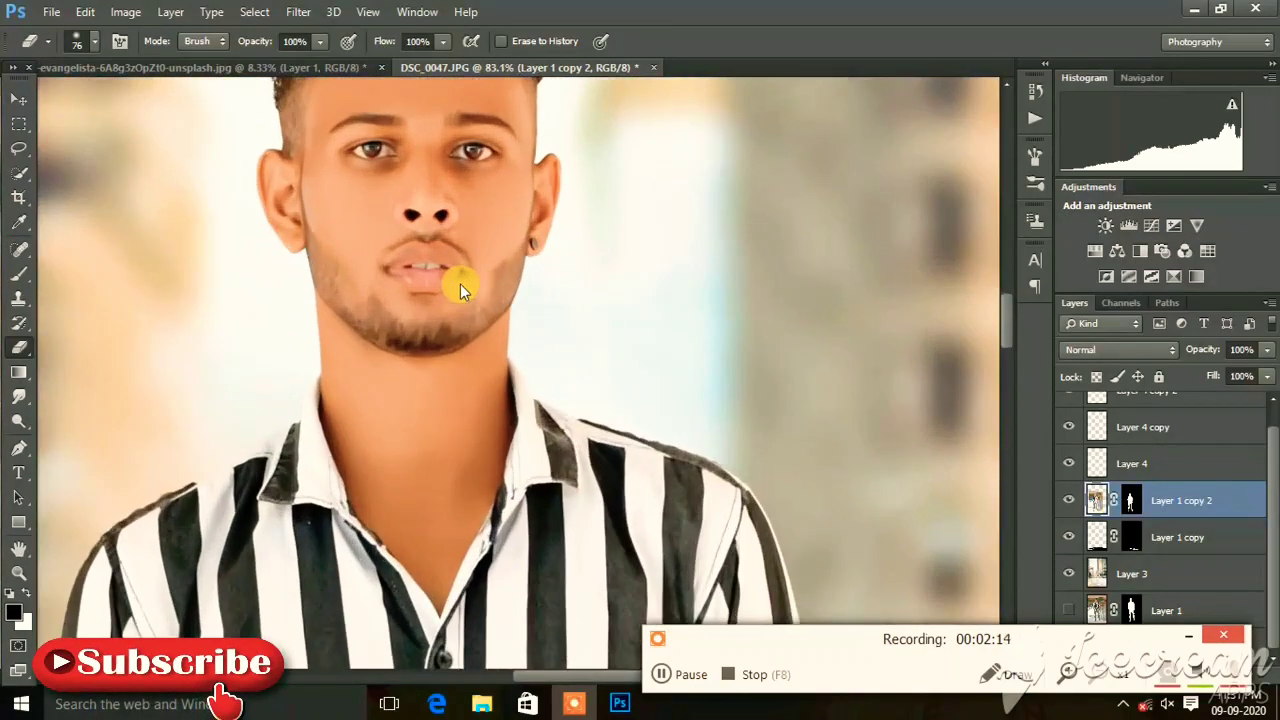
scroll(460, 284, down, 2)
scroll(460, 284, down, 1)
scroll(460, 283, down, 1)
scroll(492, 292, down, 1)
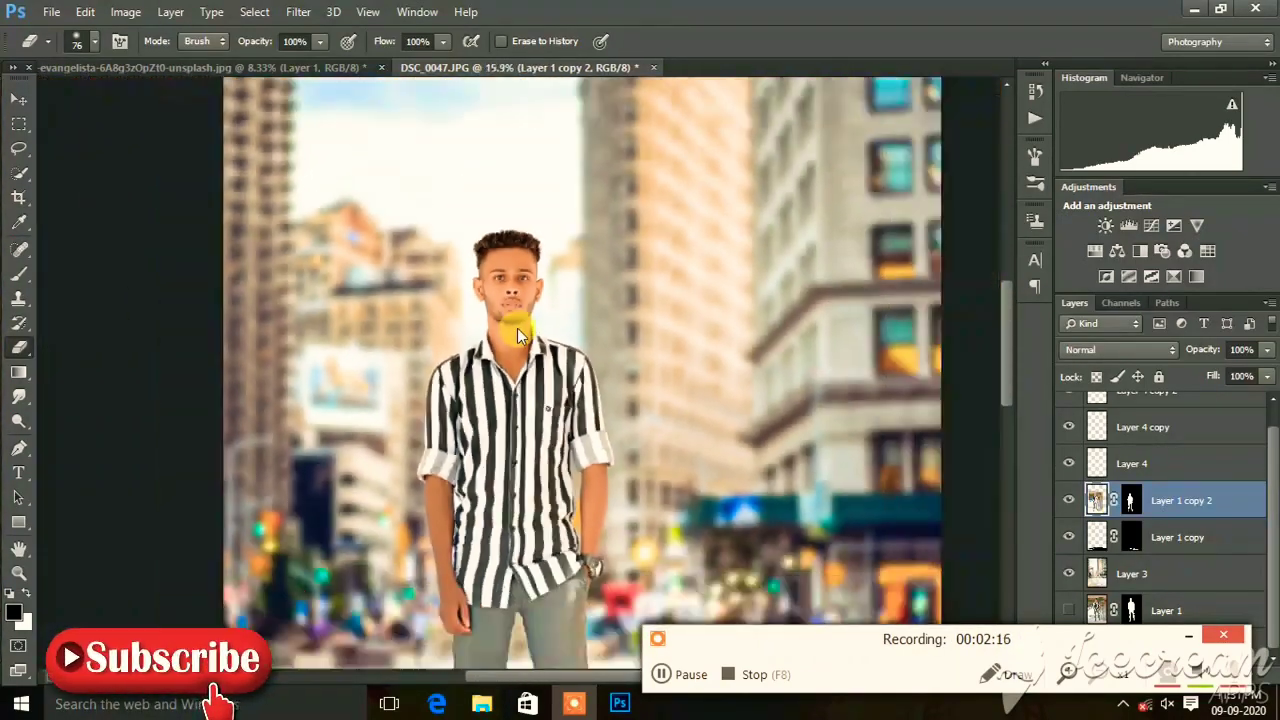
scroll(517, 330, down, 2)
scroll(505, 370, down, 1)
scroll(503, 378, up, 3)
scroll(490, 355, down, 1)
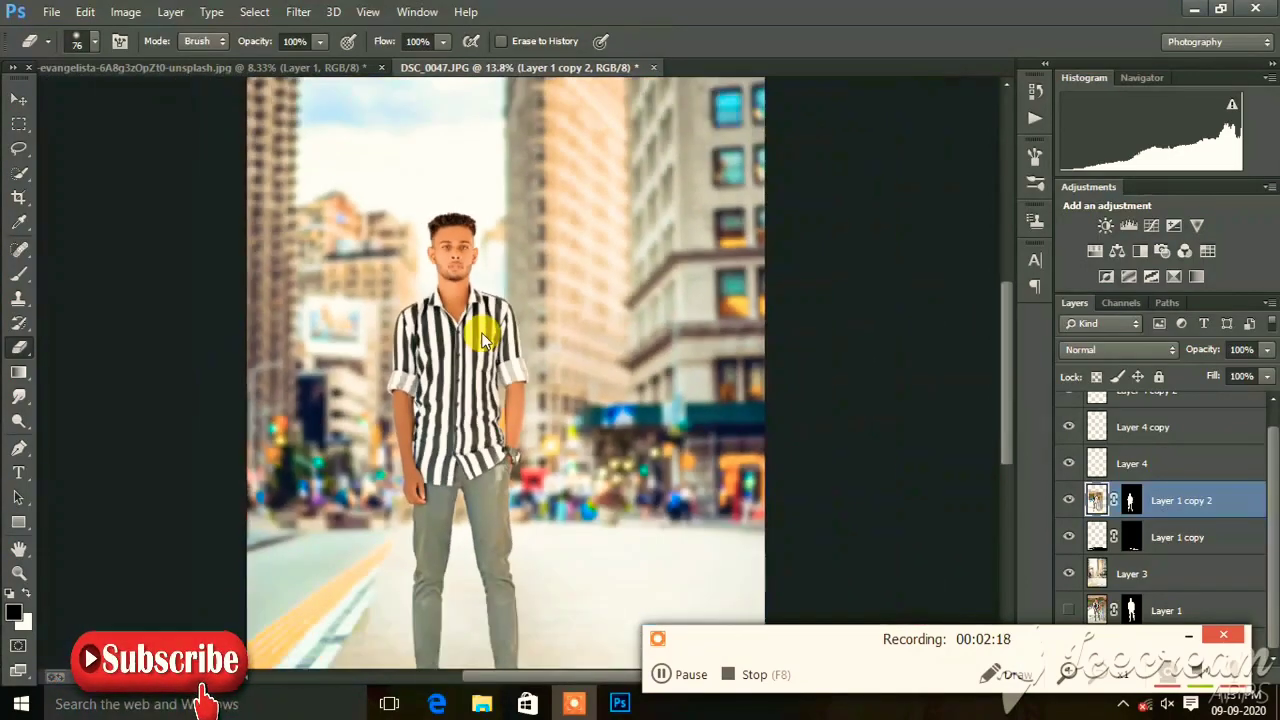
scroll(483, 340, down, 1)
scroll(606, 364, down, 1)
scroll(606, 364, down, 1)
scroll(465, 345, up, 1)
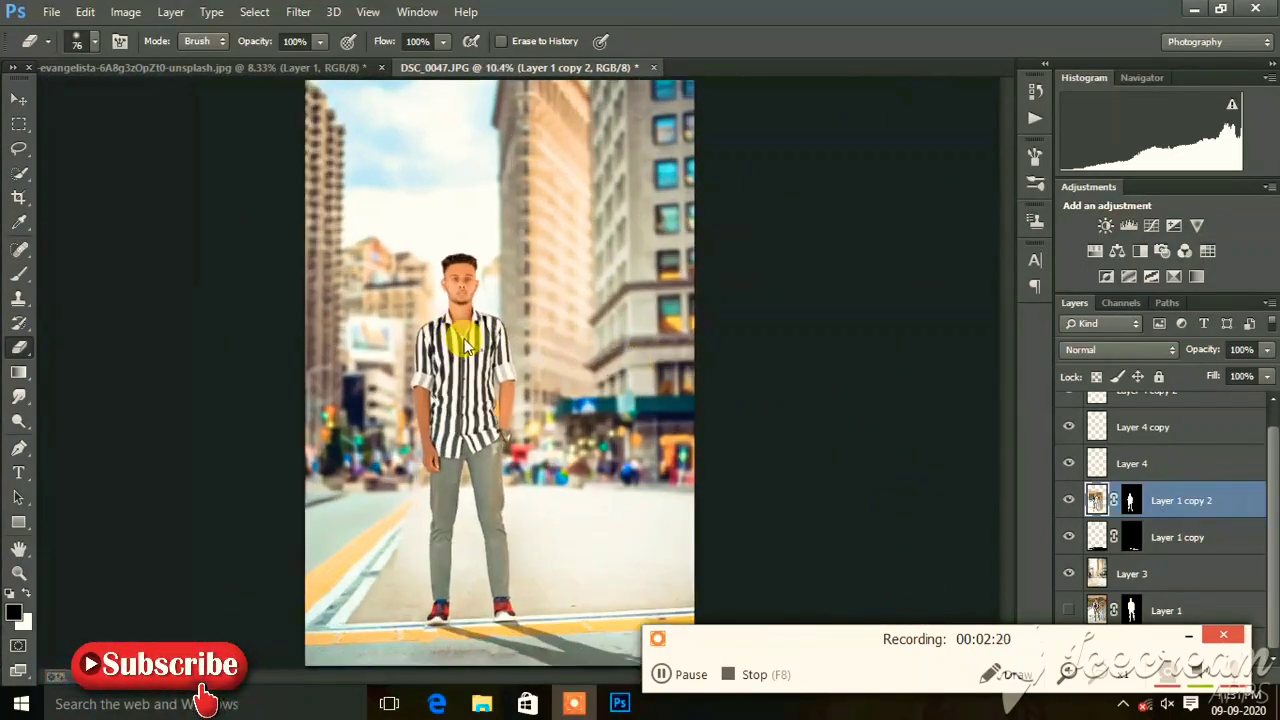
scroll(464, 343, up, 1)
scroll(464, 338, up, 1)
scroll(464, 338, down, 2)
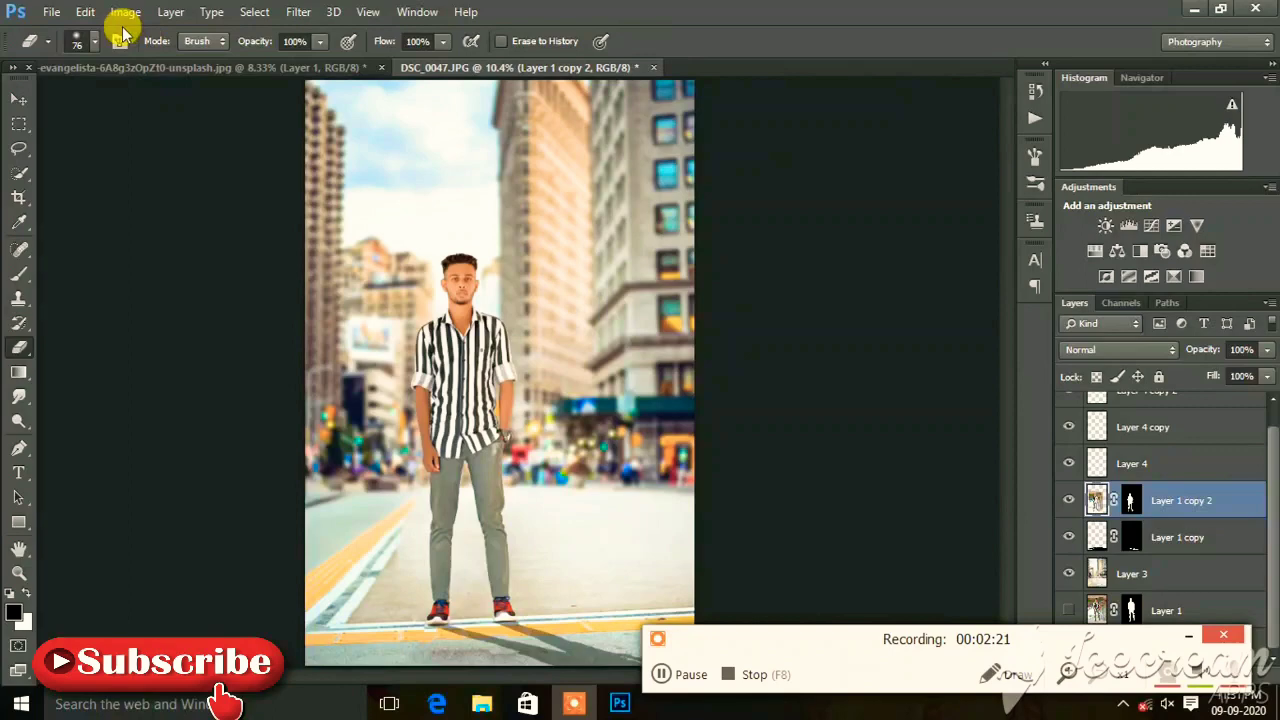
- Start a Place Linked import and browse the E: drive for the flare image
click(50, 12)
click(117, 288)
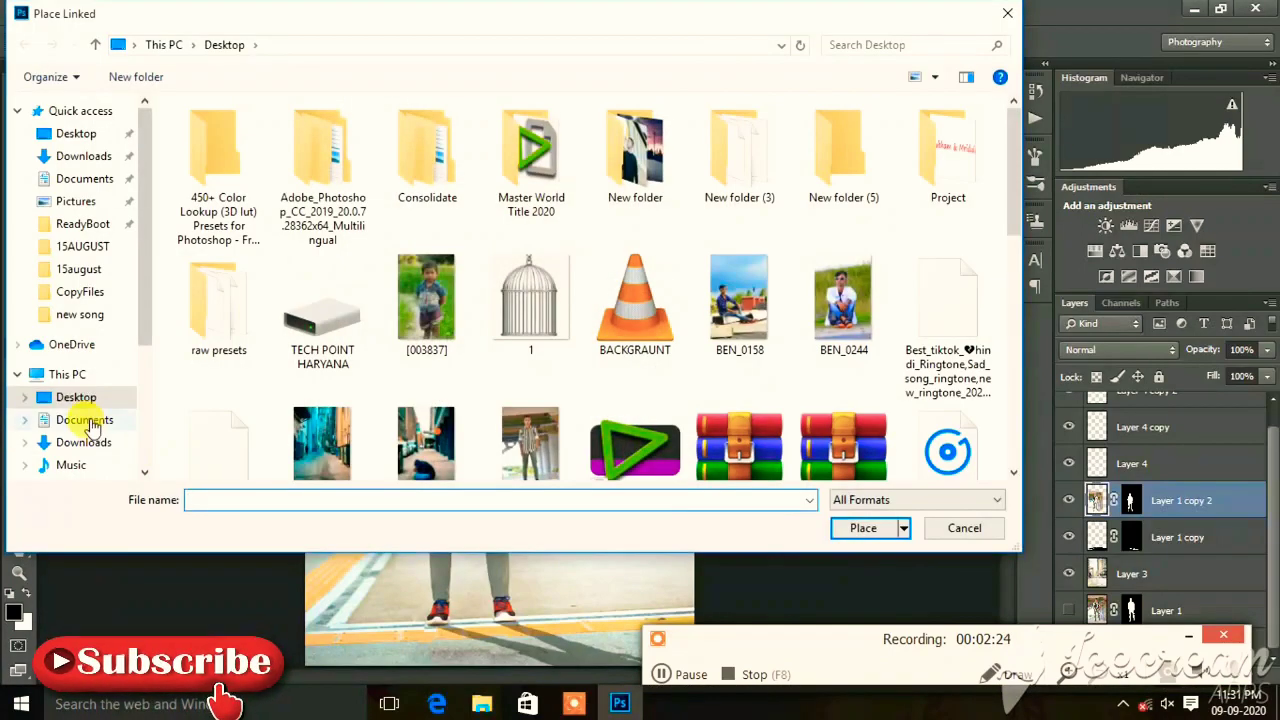
click(538, 190)
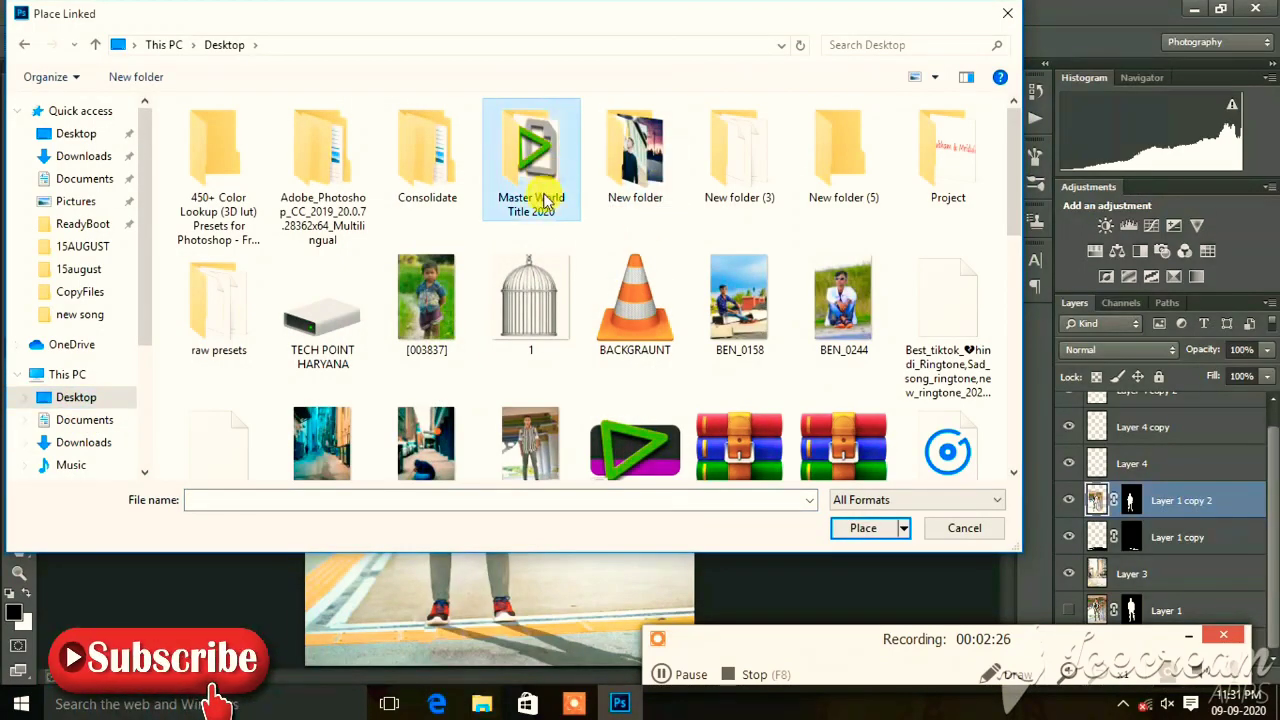
scroll(100, 372, down, 1)
scroll(100, 372, down, 1)
scroll(85, 430, down, 3)
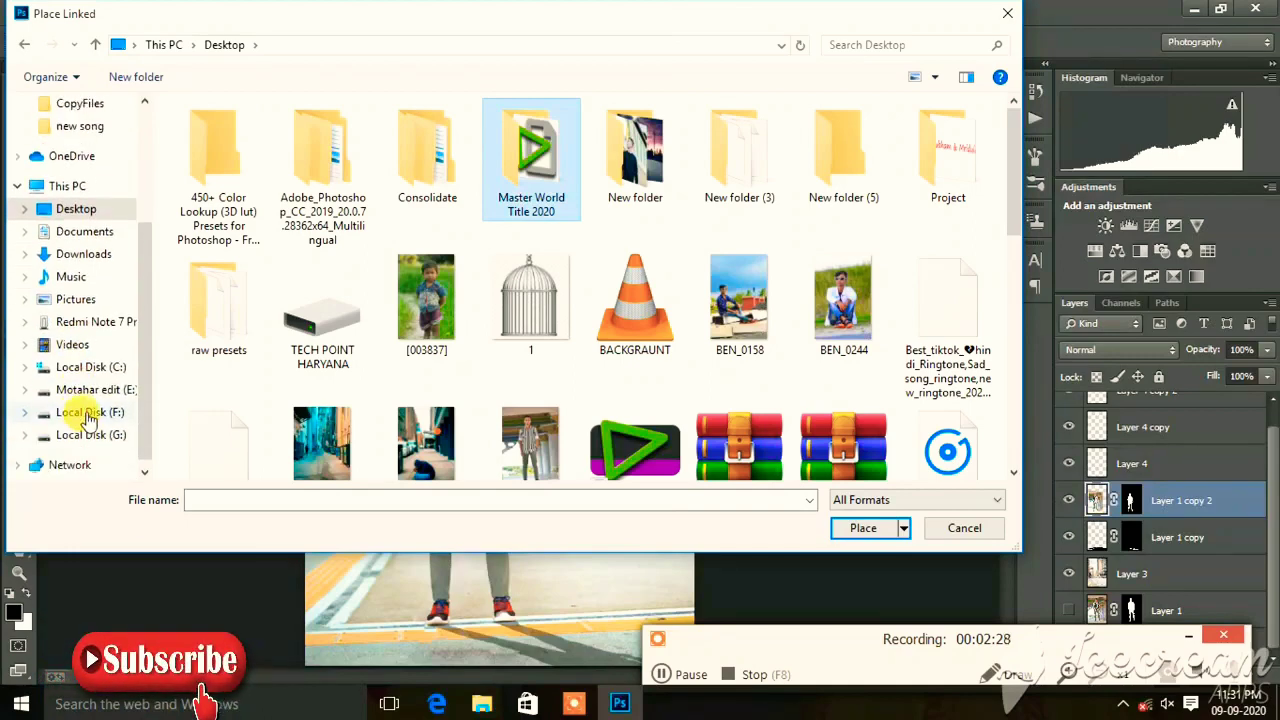
click(92, 389)
double_click(745, 150)
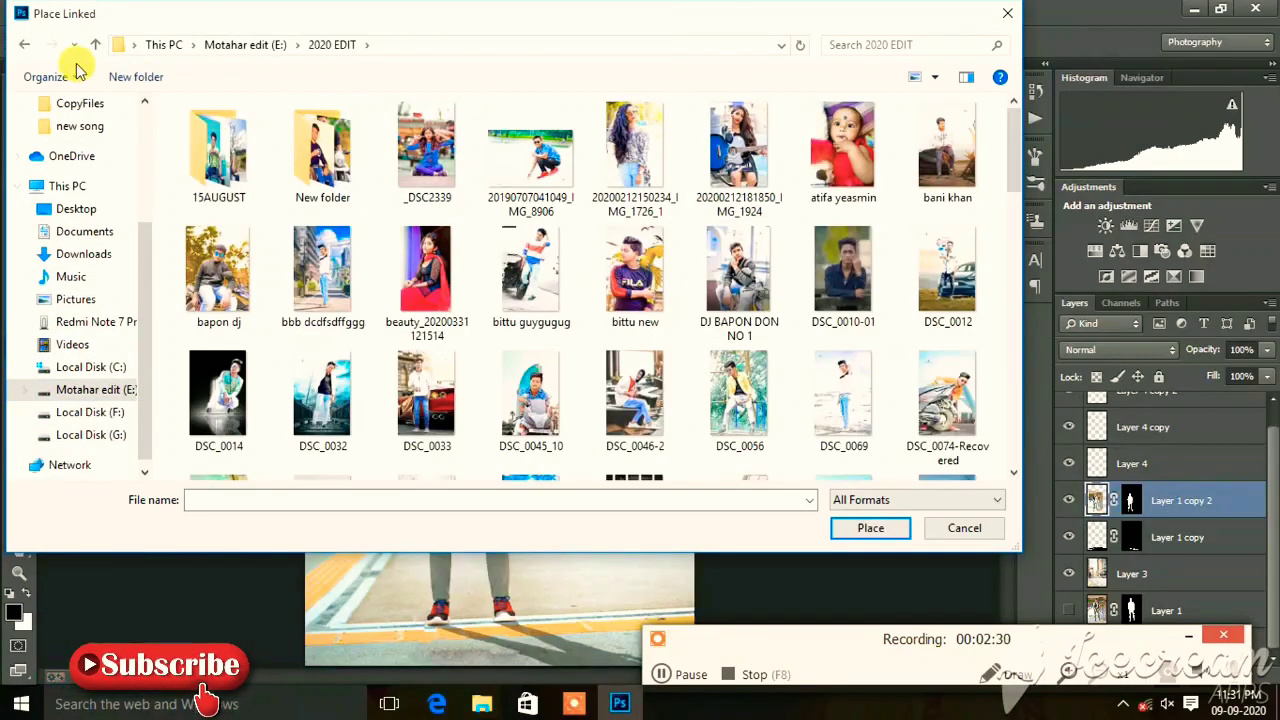
click(24, 44)
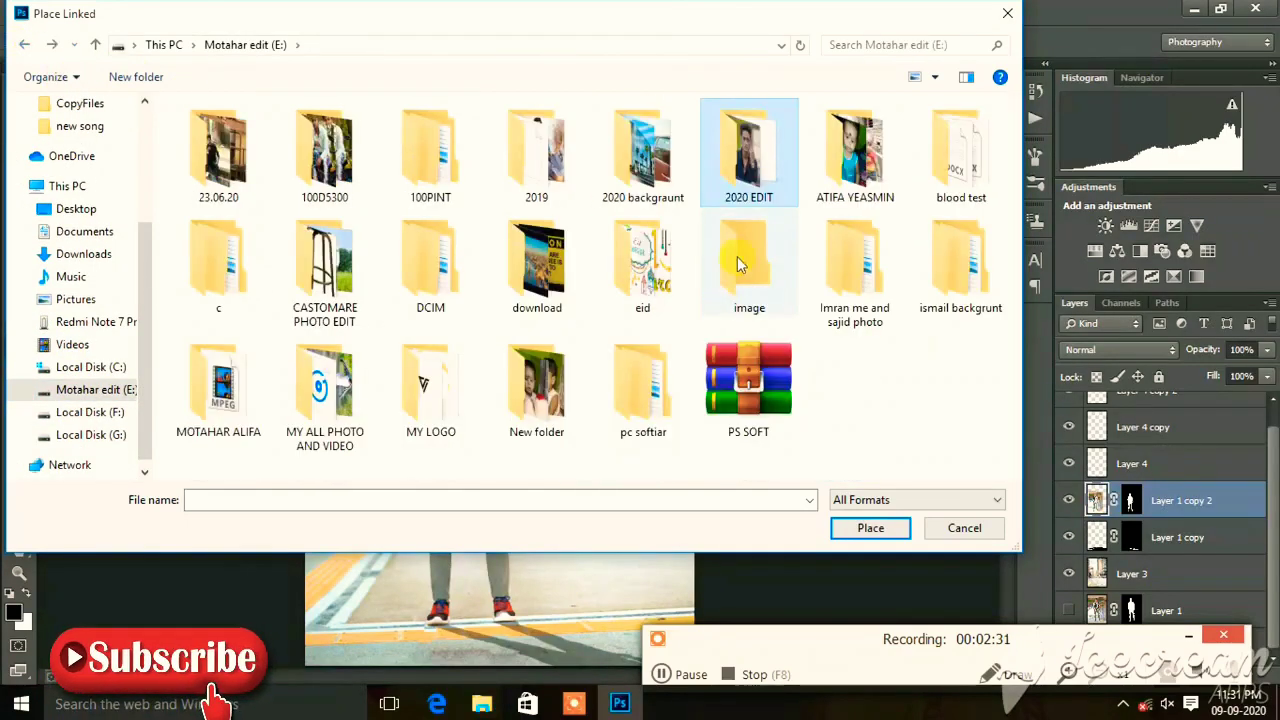
- Place kings production (30) from 2020 backgraunt > BIG Pack PNG gift > LIGHT EFFECT > DSLR CAMERA LNZ EFFECT
double_click(605, 200)
double_click(430, 165)
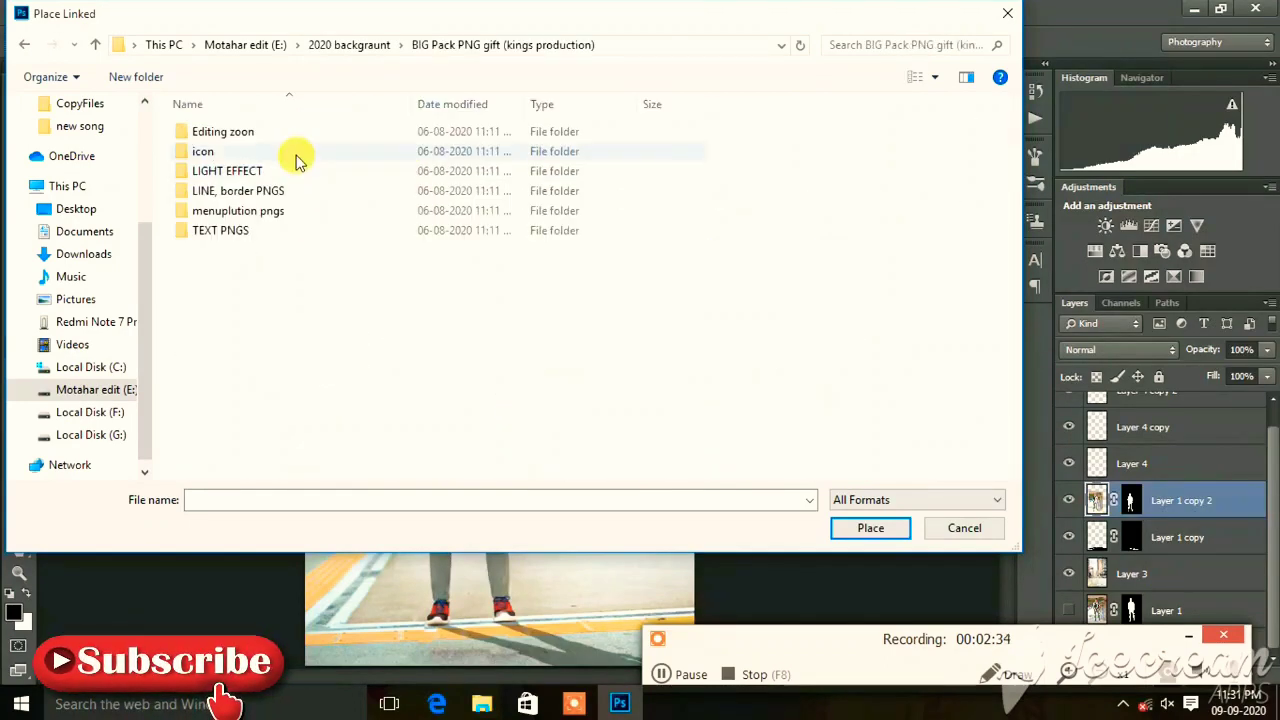
double_click(238, 171)
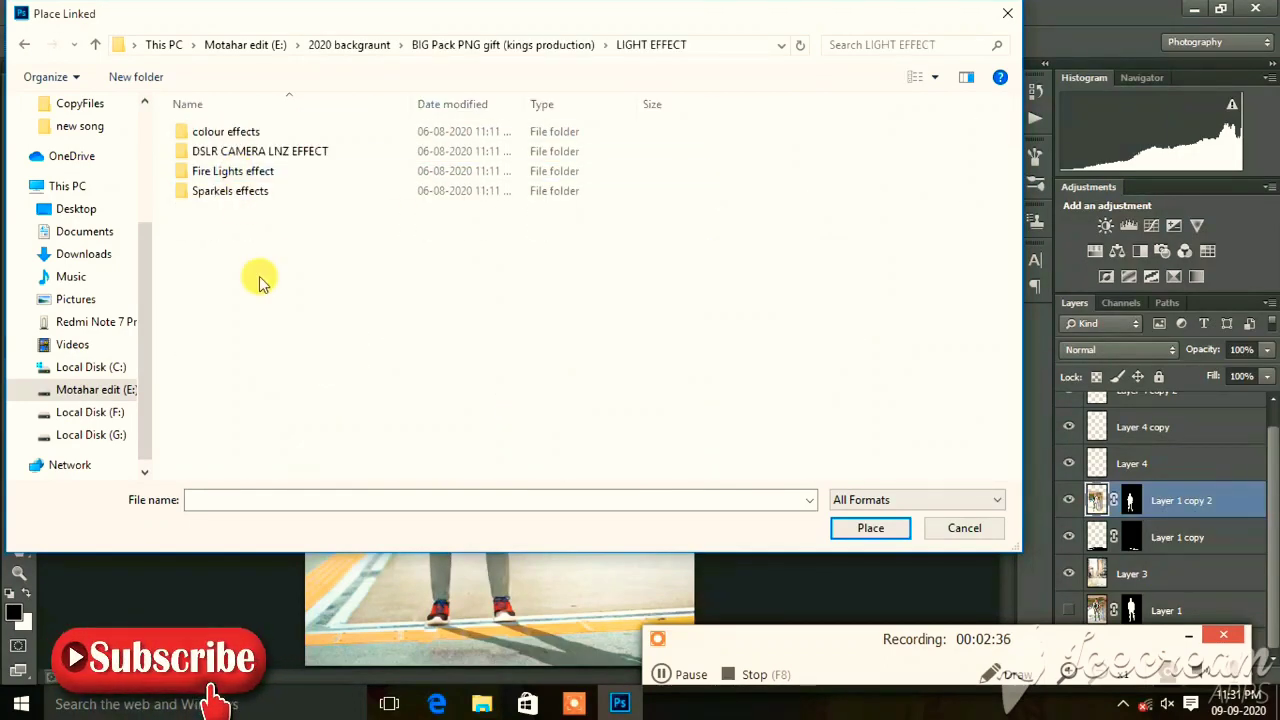
double_click(243, 152)
scroll(360, 256, down, 5)
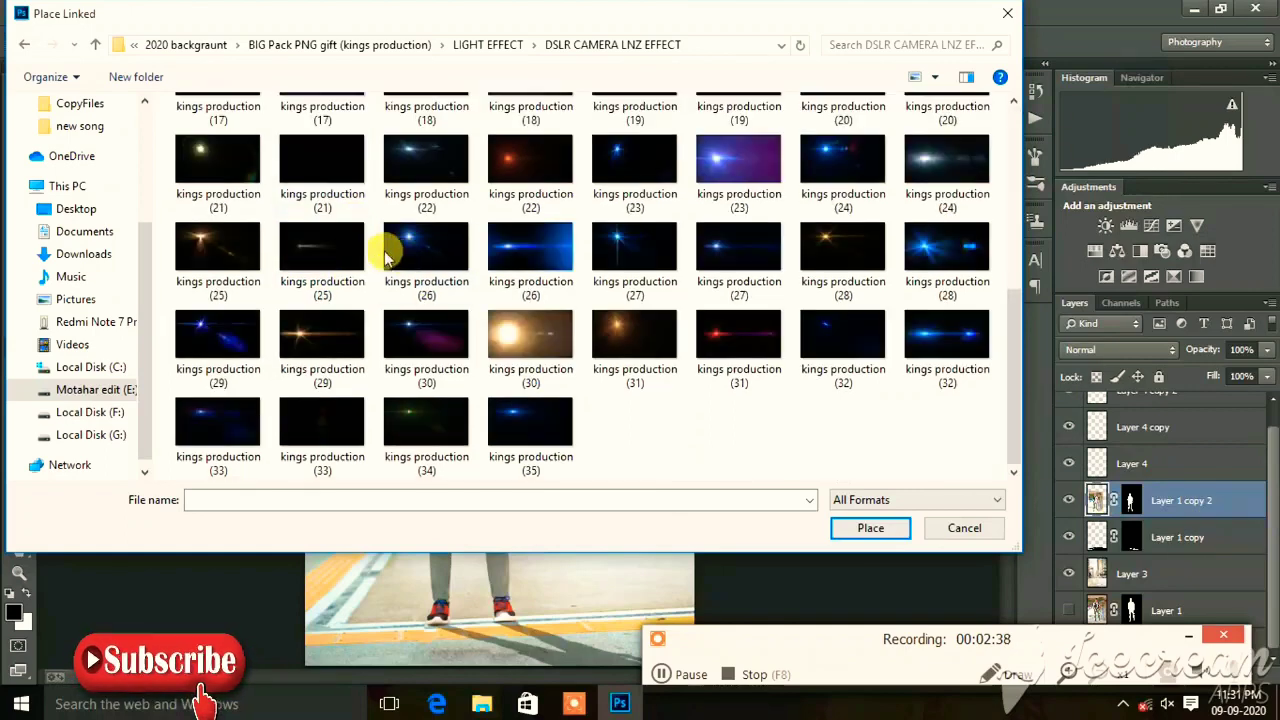
double_click(508, 334)
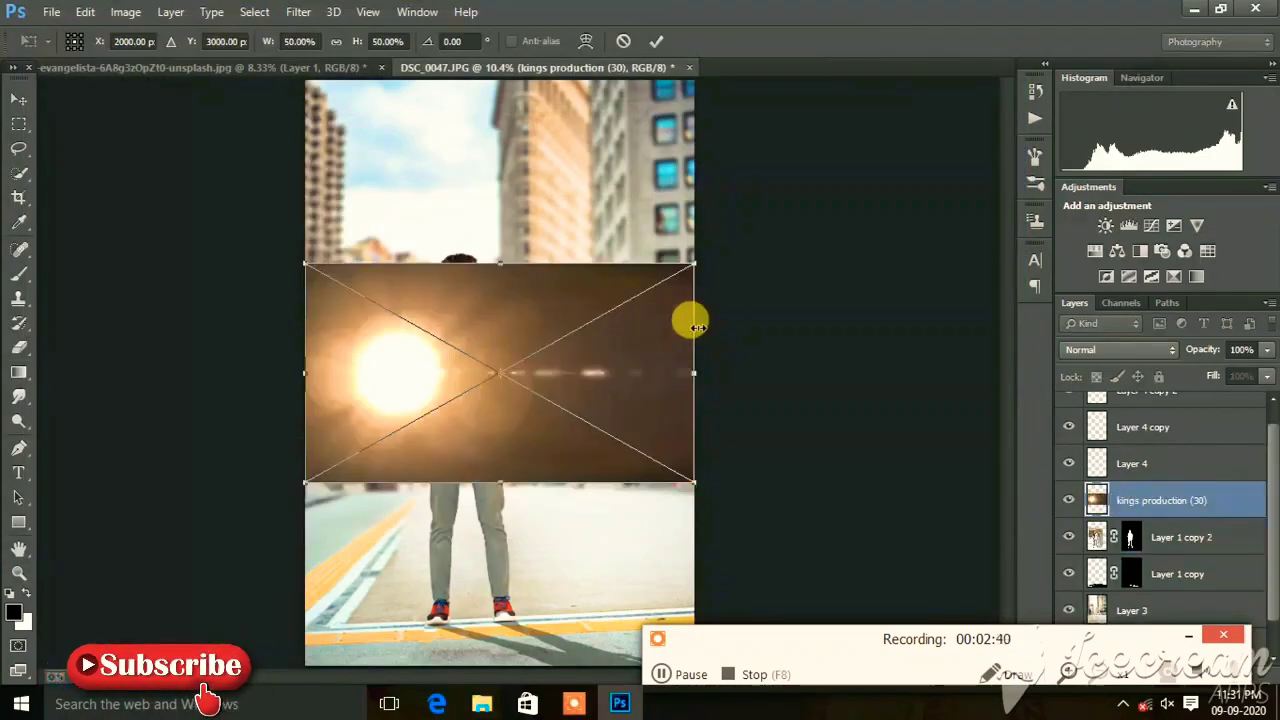
- Rotate the flare to about 88.6° and stretch it to 65.4% width over the man
drag(709, 330, 605, 300)
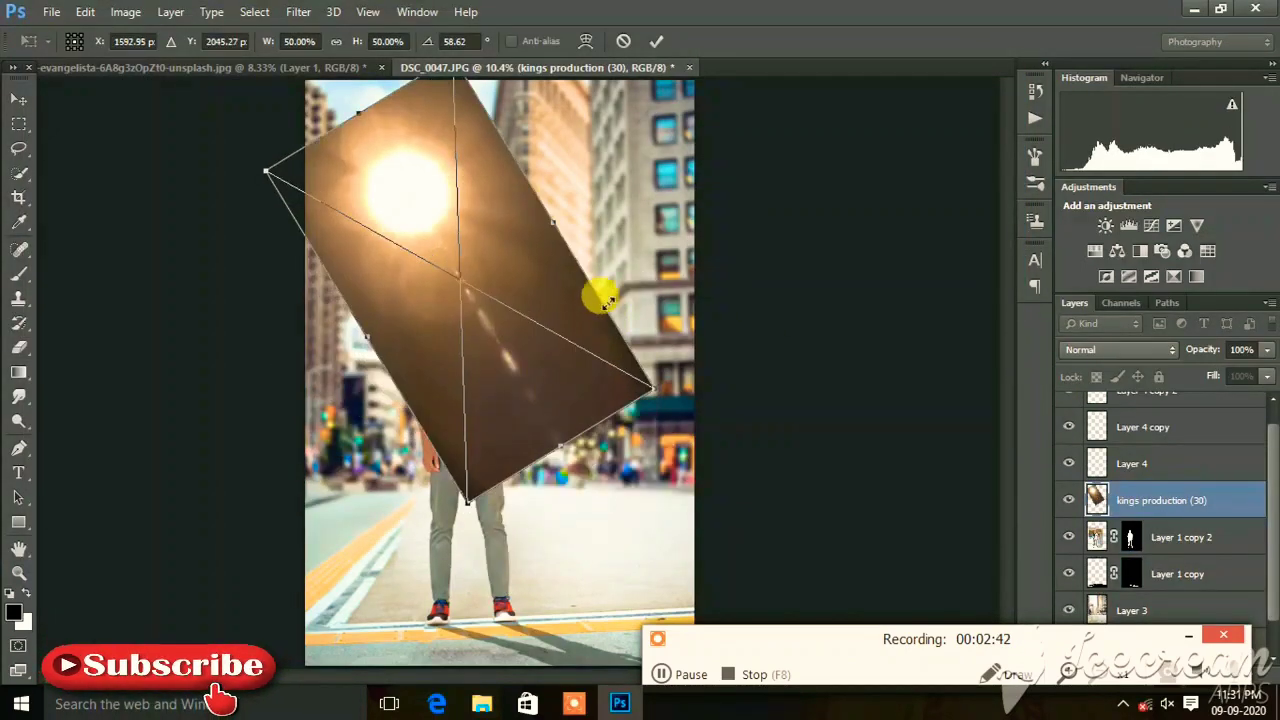
drag(563, 224, 640, 214)
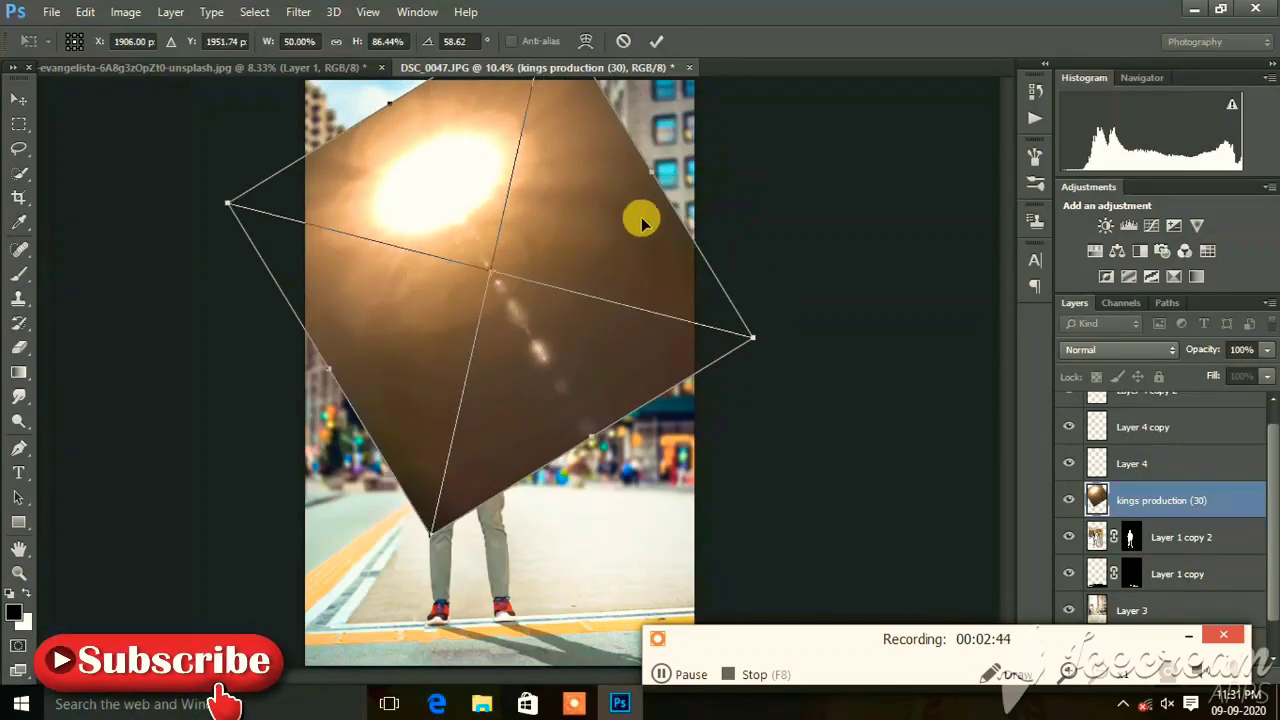
drag(367, 100, 340, 18)
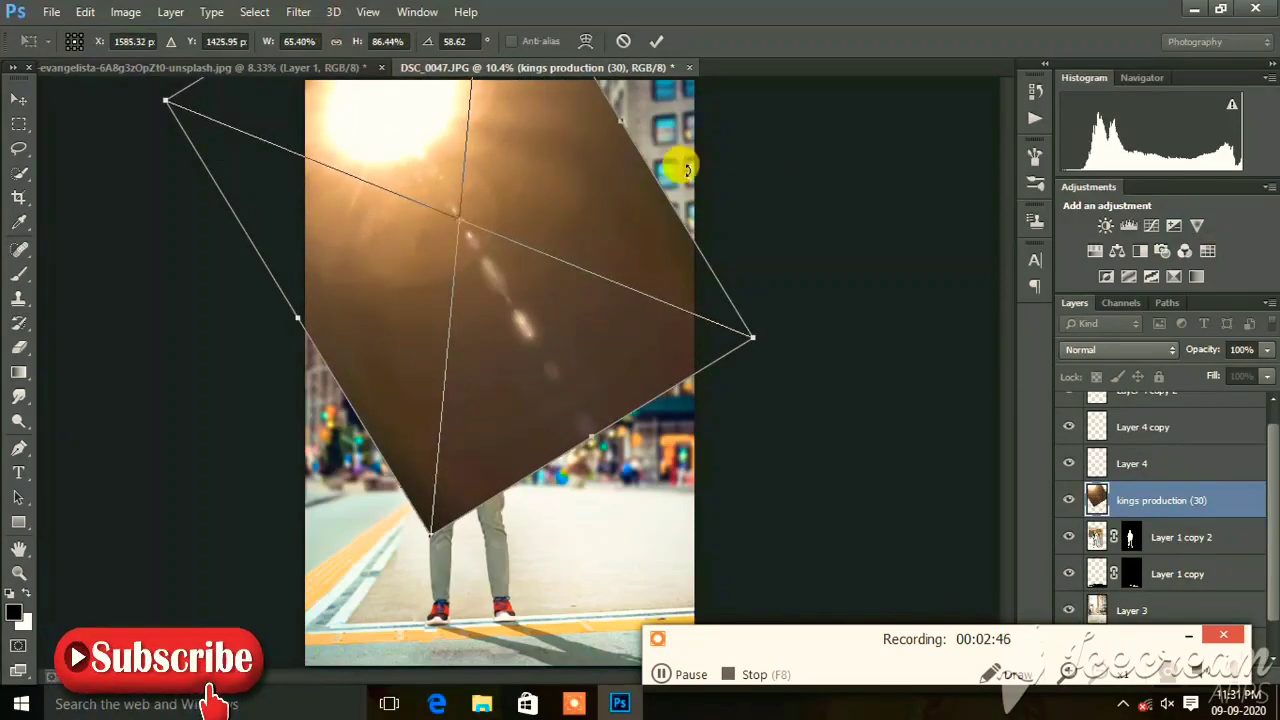
mouse_move(686, 166)
mouse_down()
mouse_move(697, 206)
mouse_move(540, 205)
mouse_move(534, 266)
mouse_up()
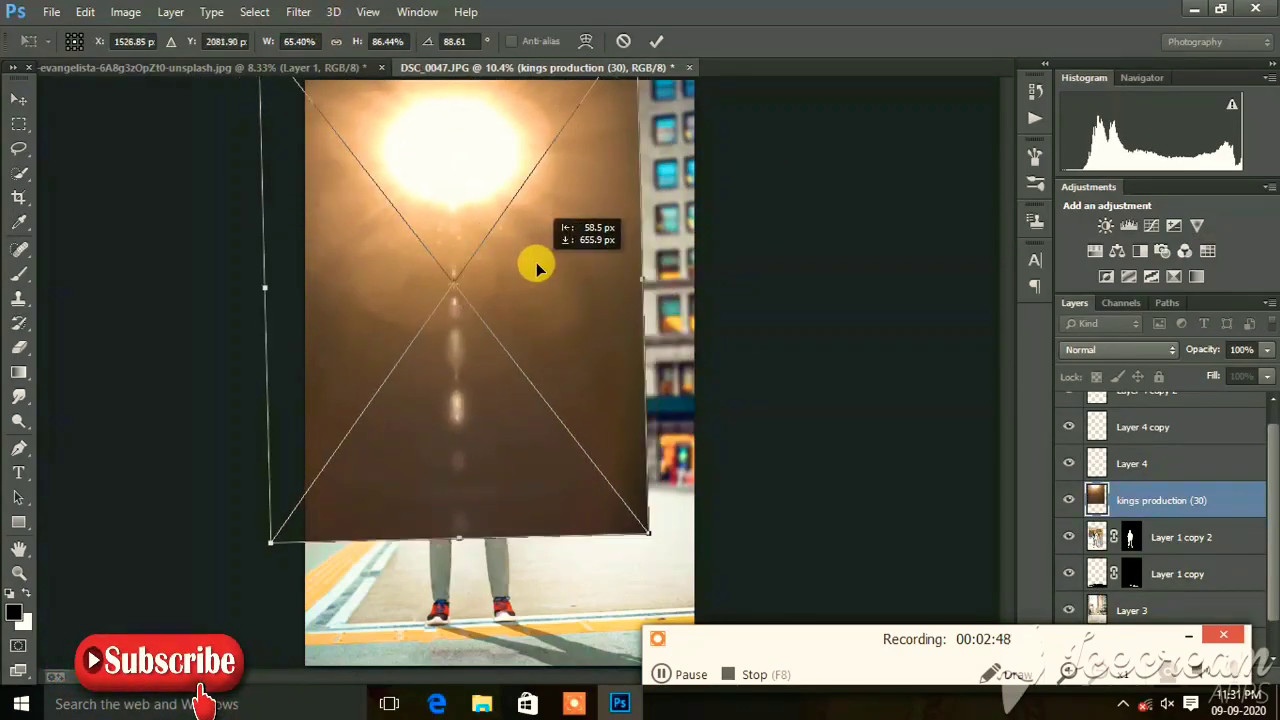
- Set the flare layer to Screen blend mode and commit the placement
click(1140, 349)
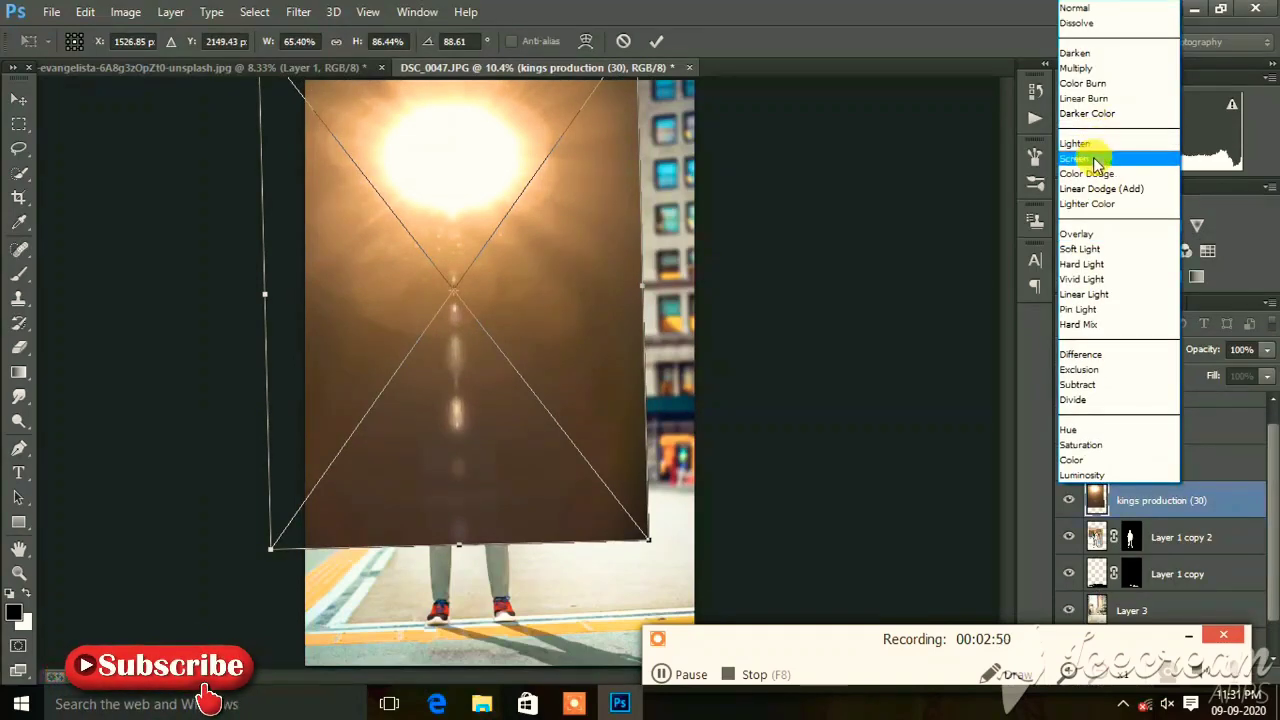
click(1090, 158)
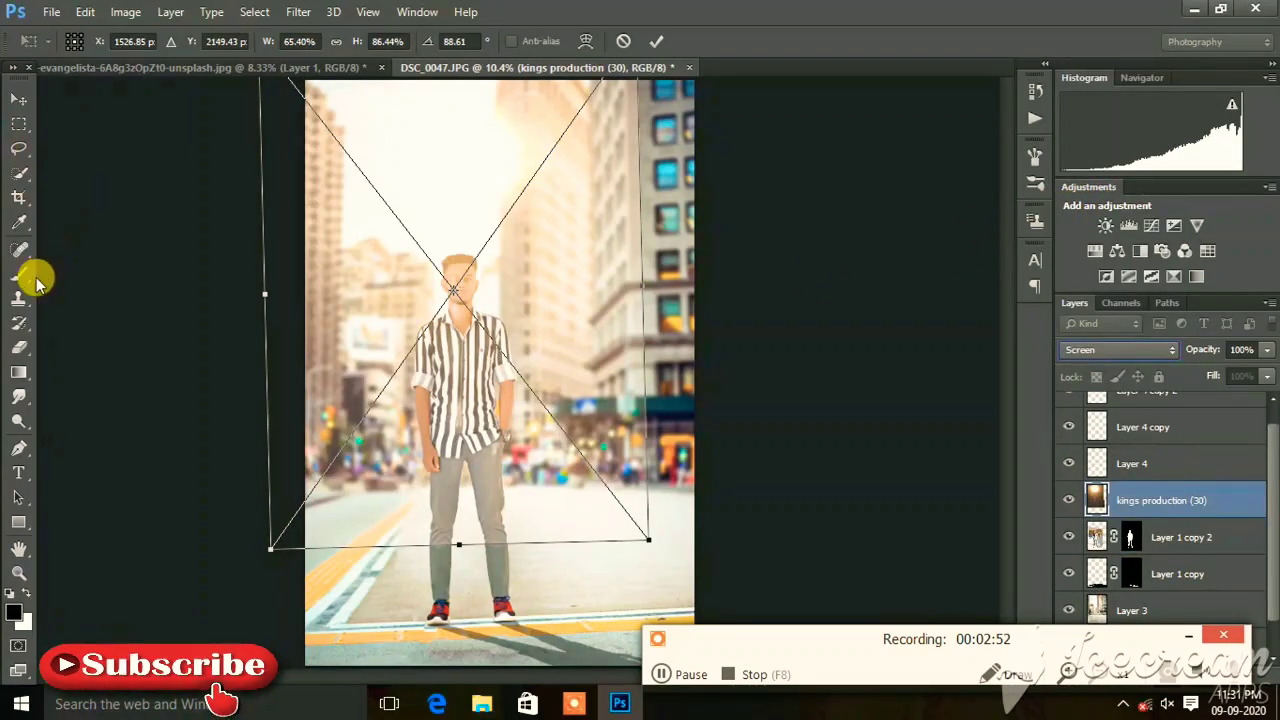
click(20, 347)
click(582, 283)
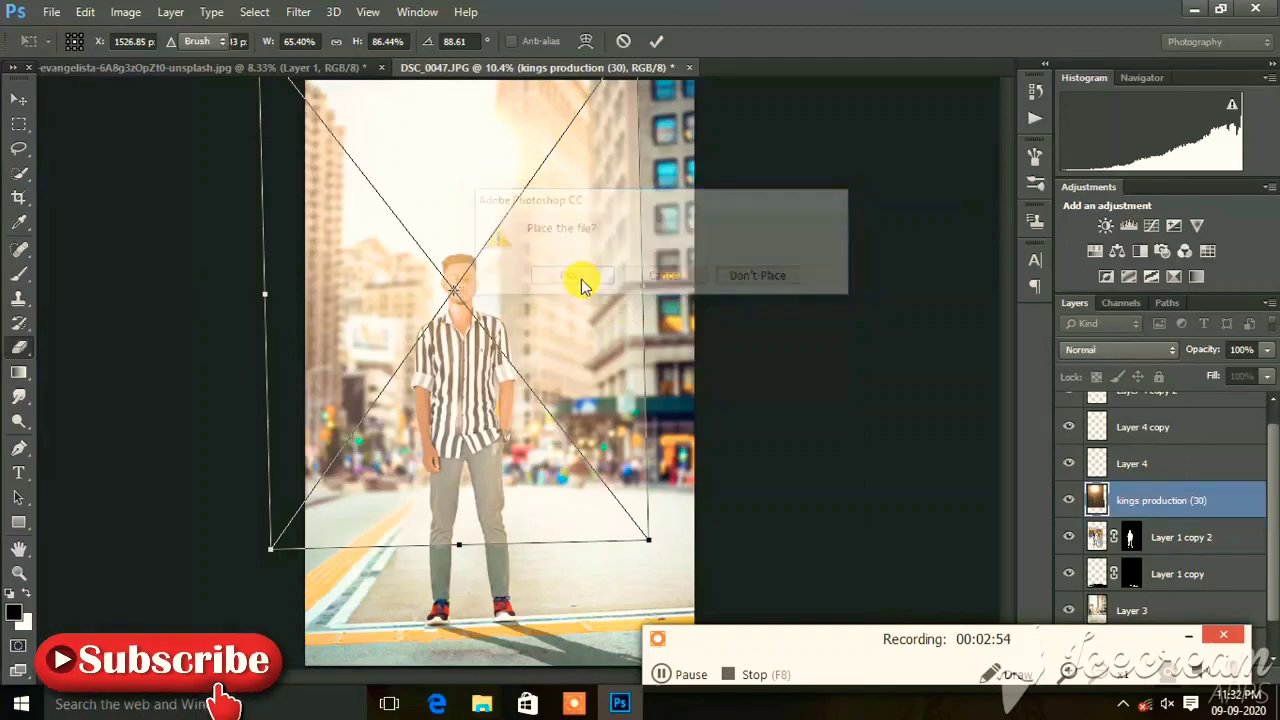
click(460, 350)
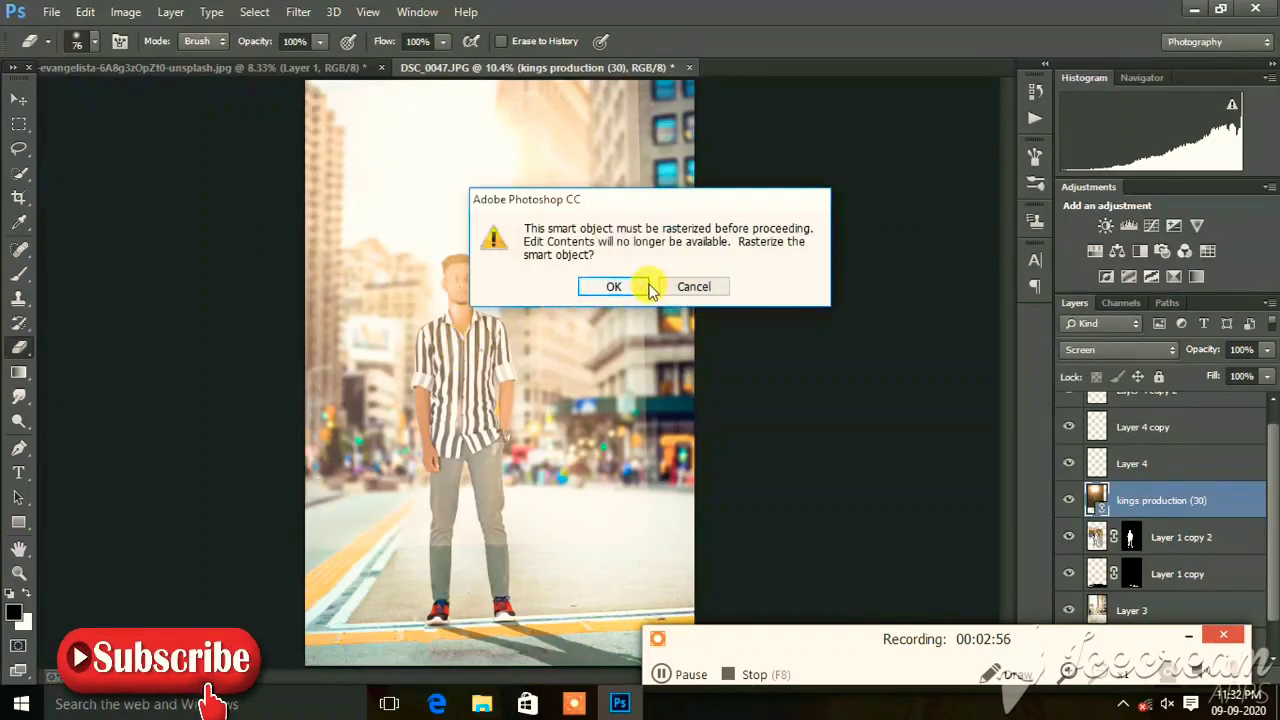
- Rasterize the flare layer and erase its glow off the man with a soft 2632 px eraser
click(646, 287)
right_click(472, 366)
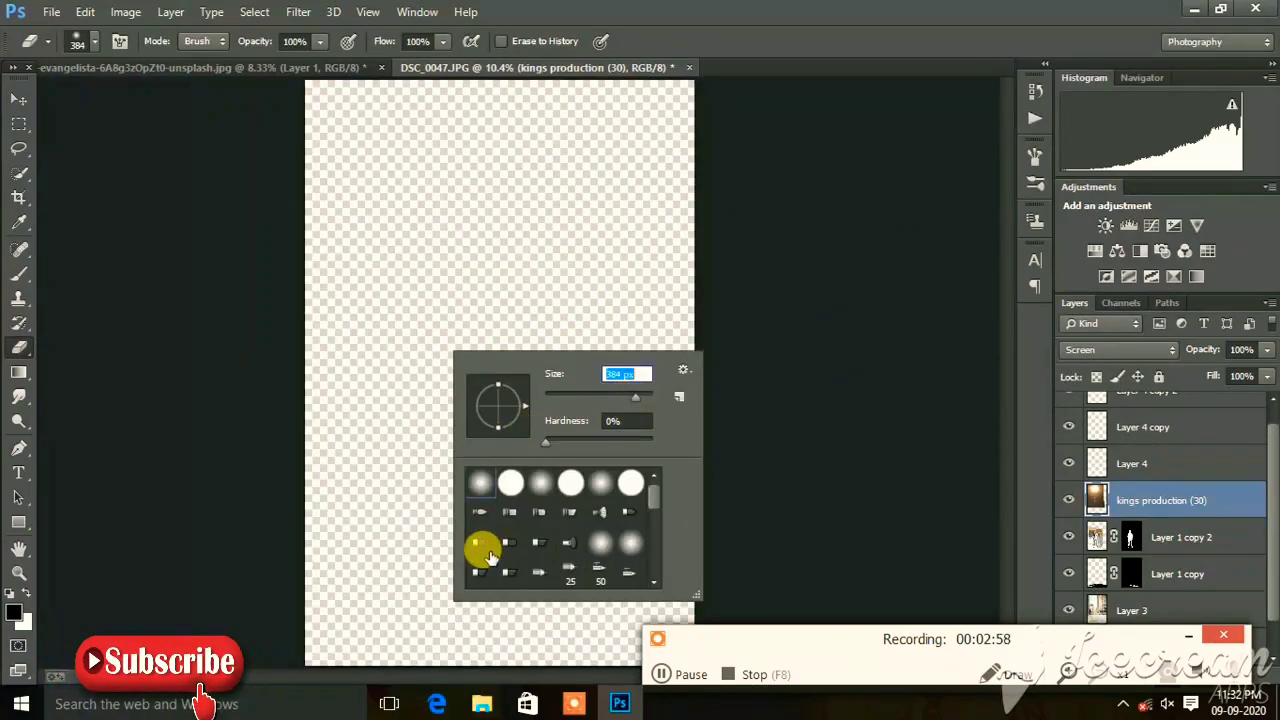
right_click(560, 388)
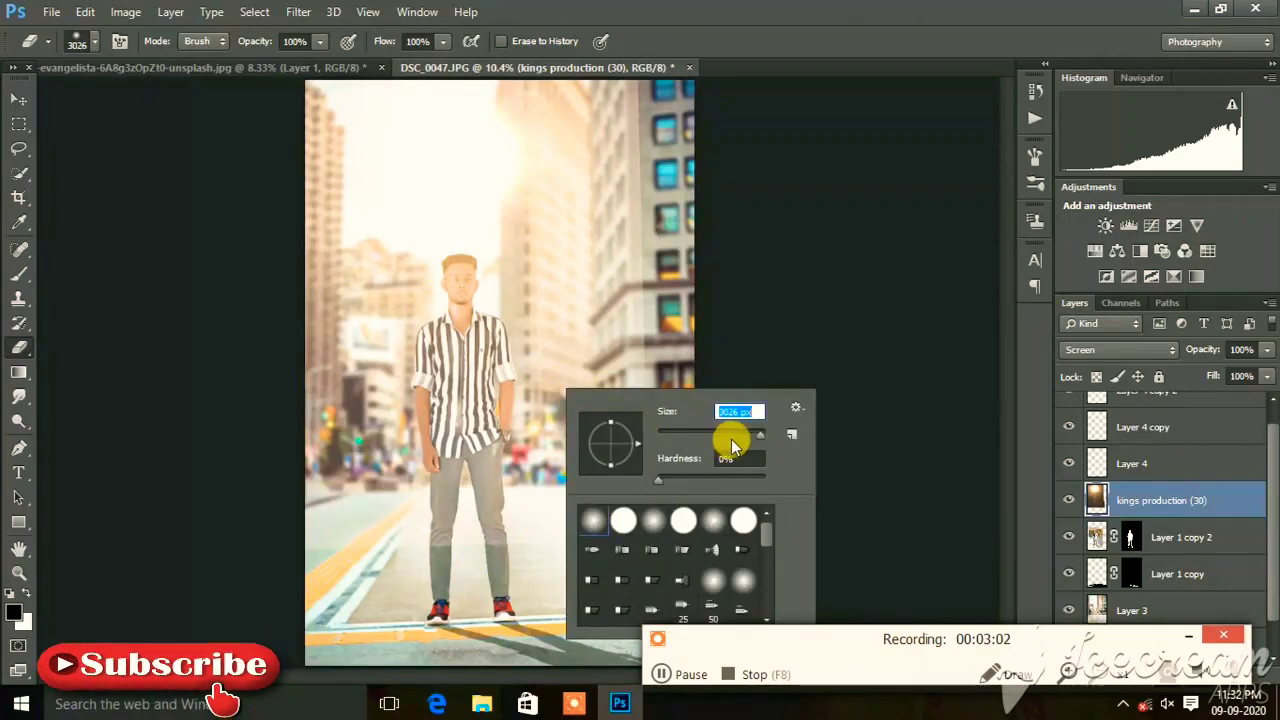
click(472, 323)
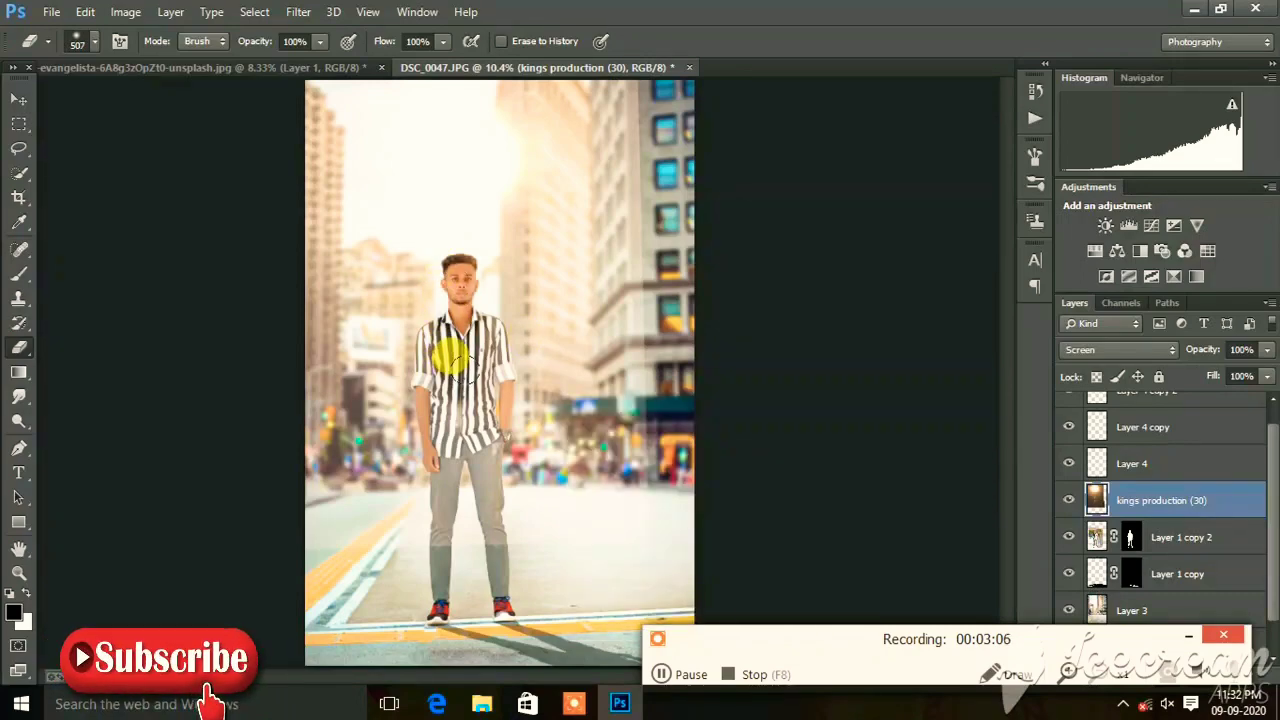
right_click(474, 373)
click(672, 427)
click(350, 290)
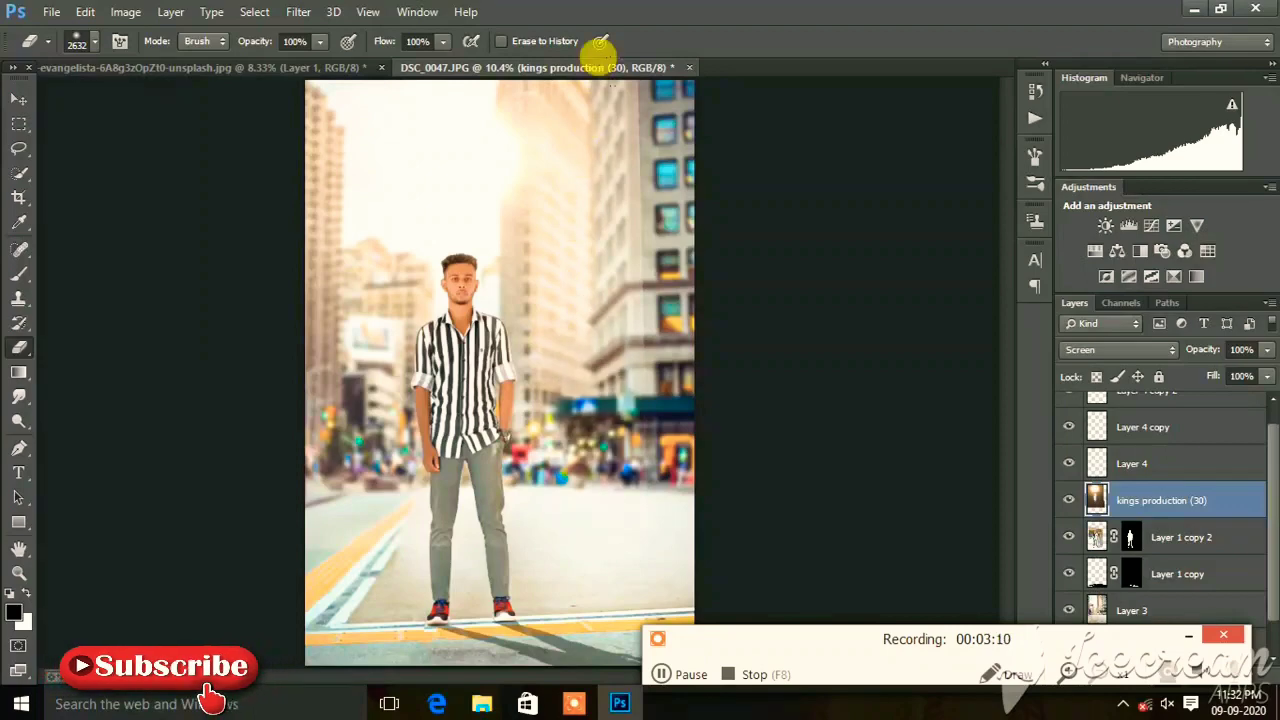
click(262, 456)
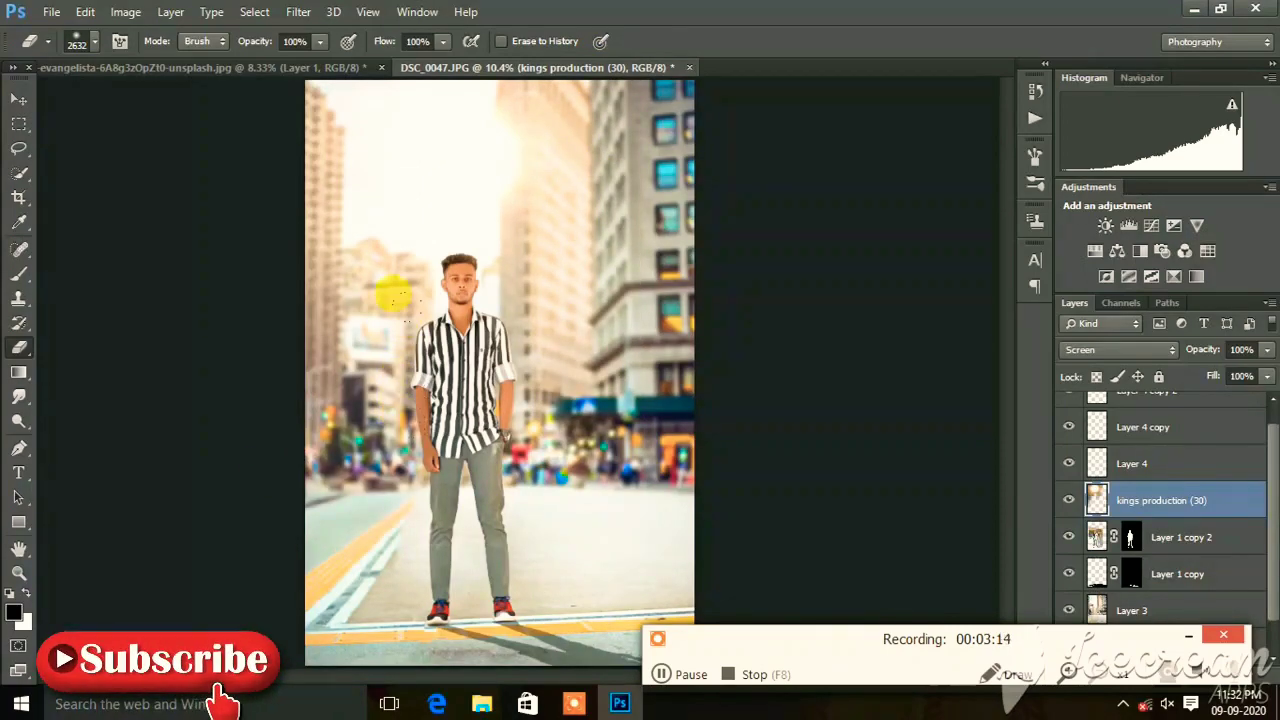
- Quick-select the man's spiky hair on Layer 1 copy 2, from the left tuft across to the right
key(ctrl+plus)
key(ctrl+plus)
key(ctrl+plus)
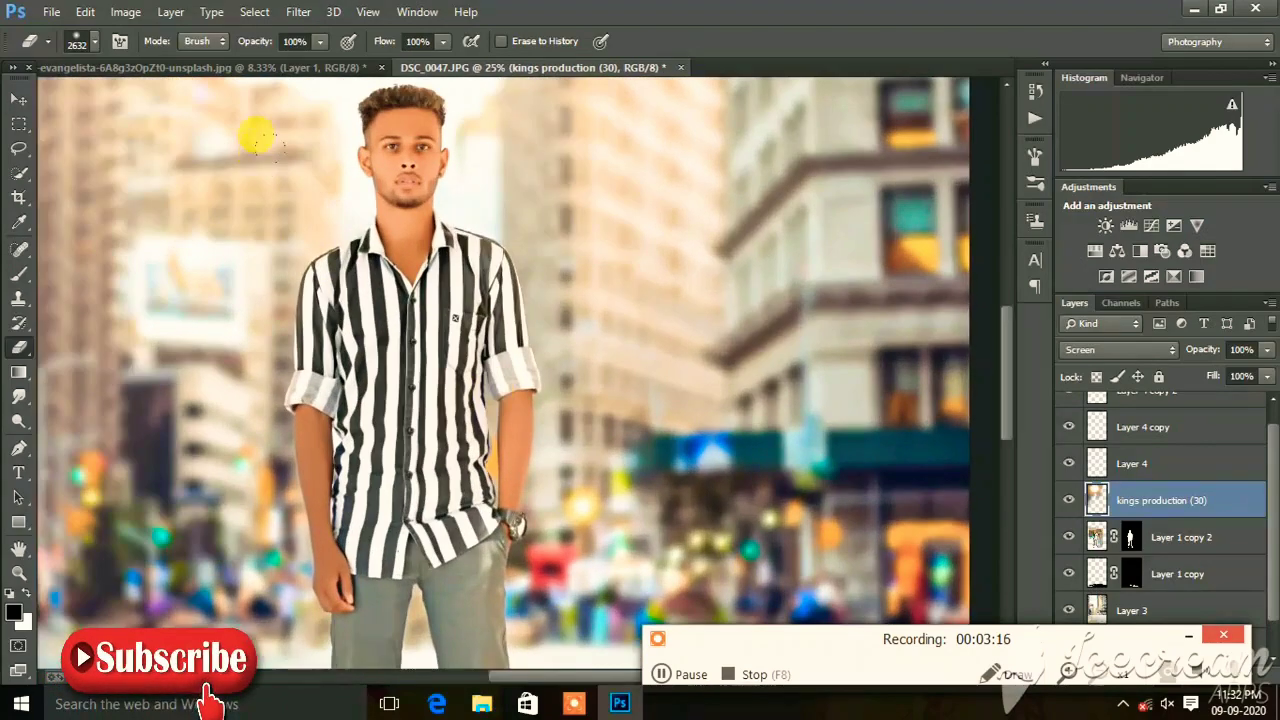
scroll(245, 118, up, 2)
scroll(245, 118, up, 2)
scroll(245, 118, up, 2)
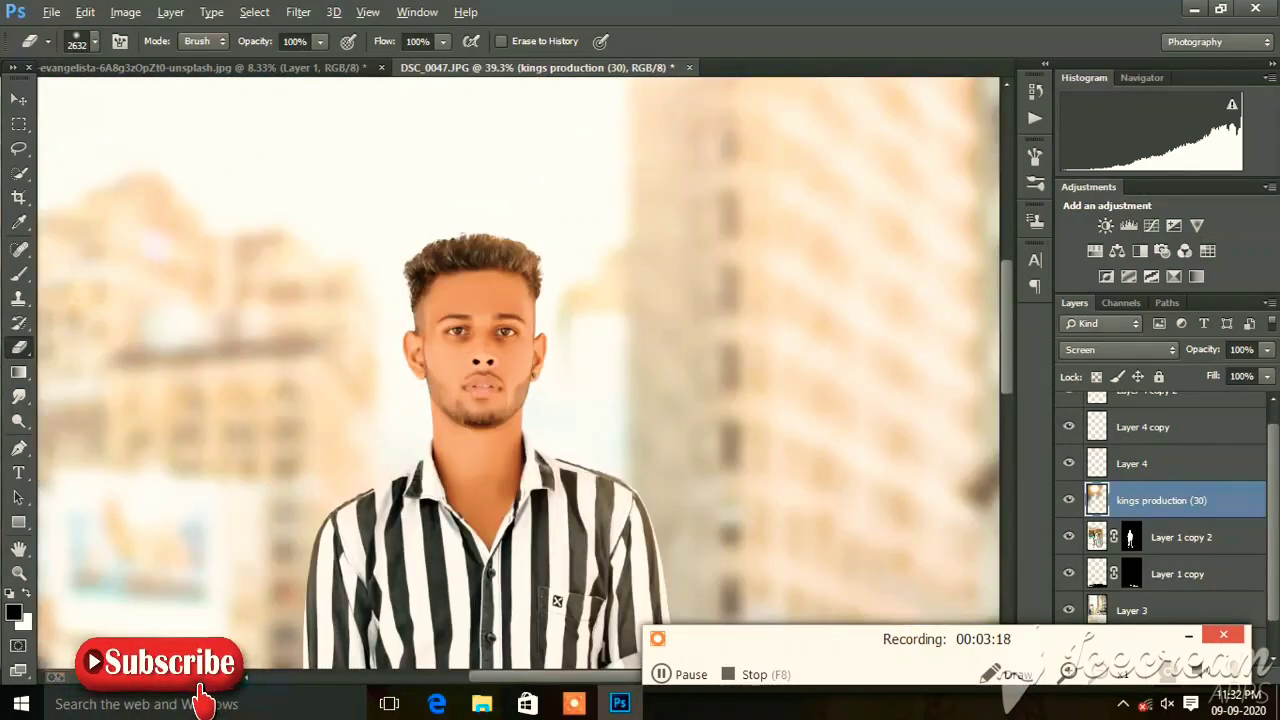
scroll(498, 362, up, 2)
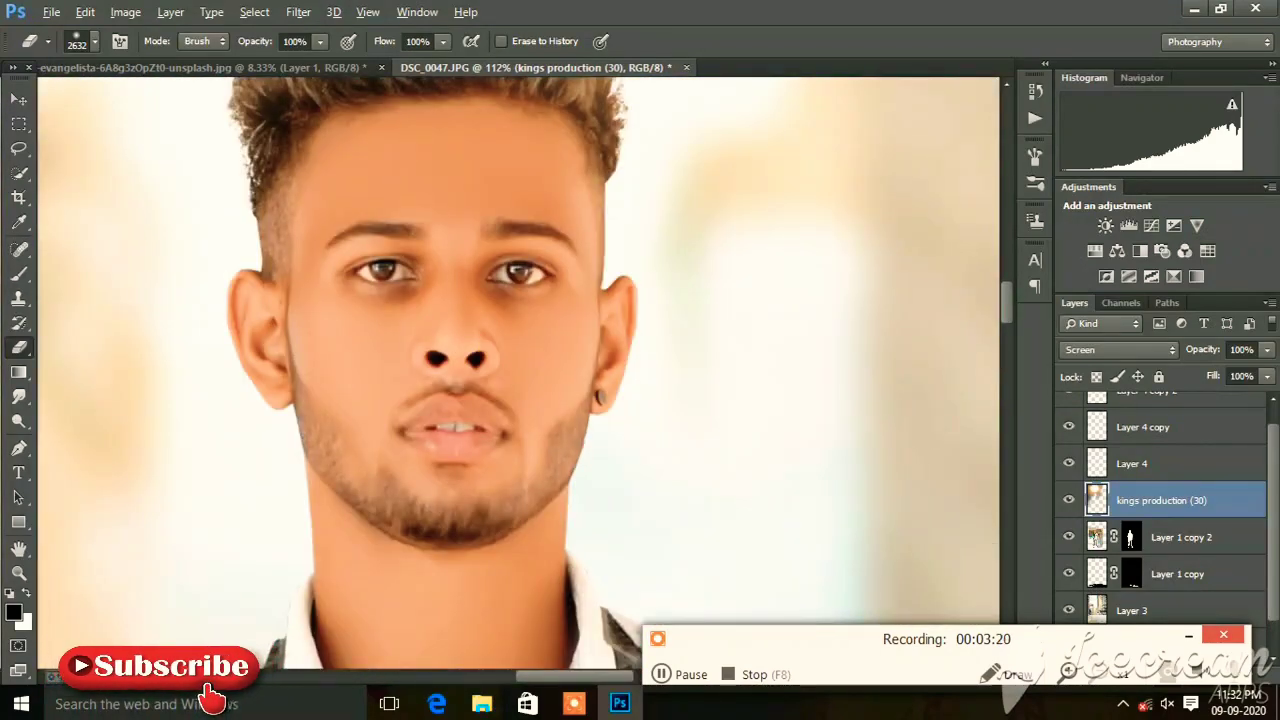
scroll(505, 345, down, 3)
scroll(505, 345, down, 1)
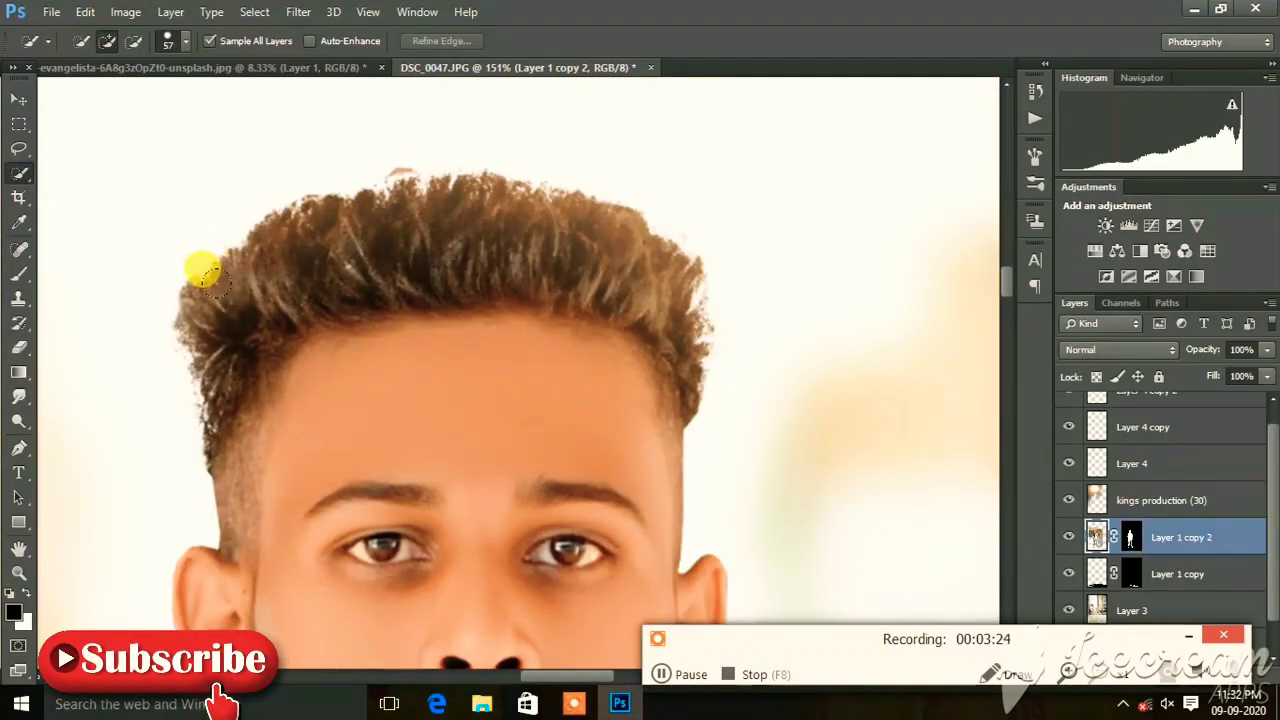
drag(192, 285, 215, 248)
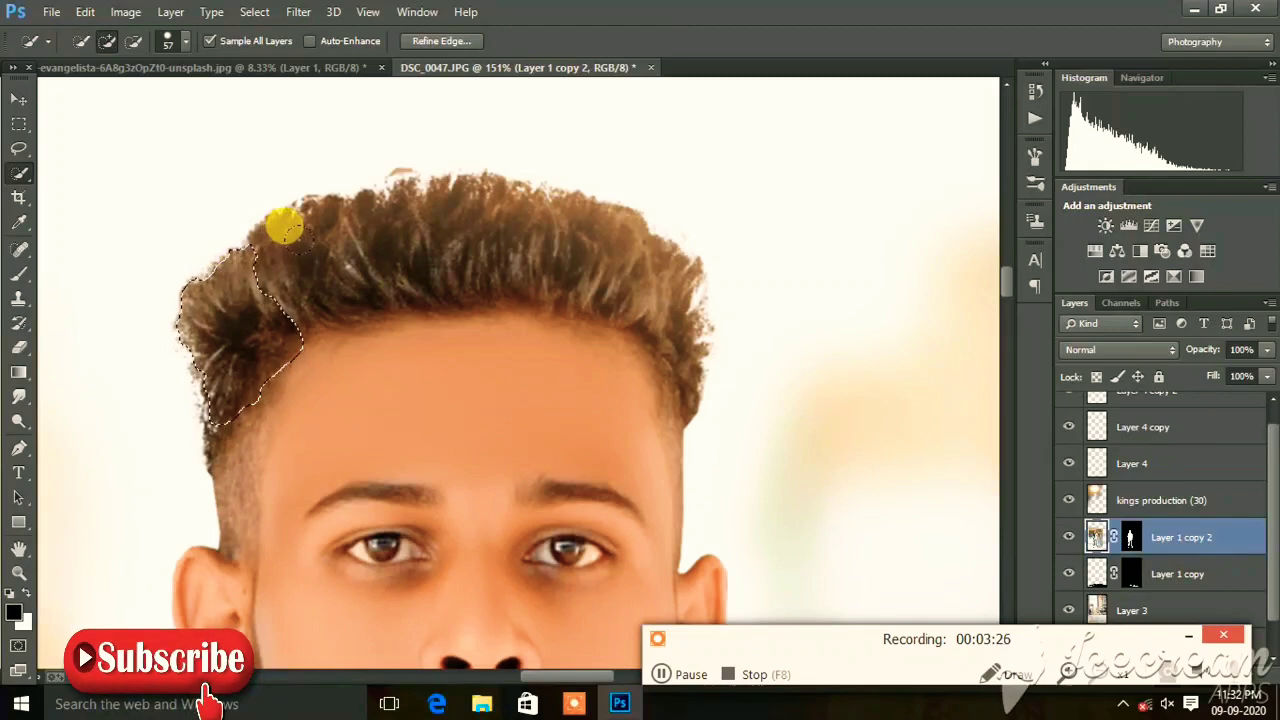
mouse_move(285, 228)
mouse_down()
mouse_move(451, 214)
mouse_move(560, 251)
mouse_move(594, 220)
mouse_move(662, 275)
mouse_move(620, 226)
mouse_move(537, 197)
mouse_up()
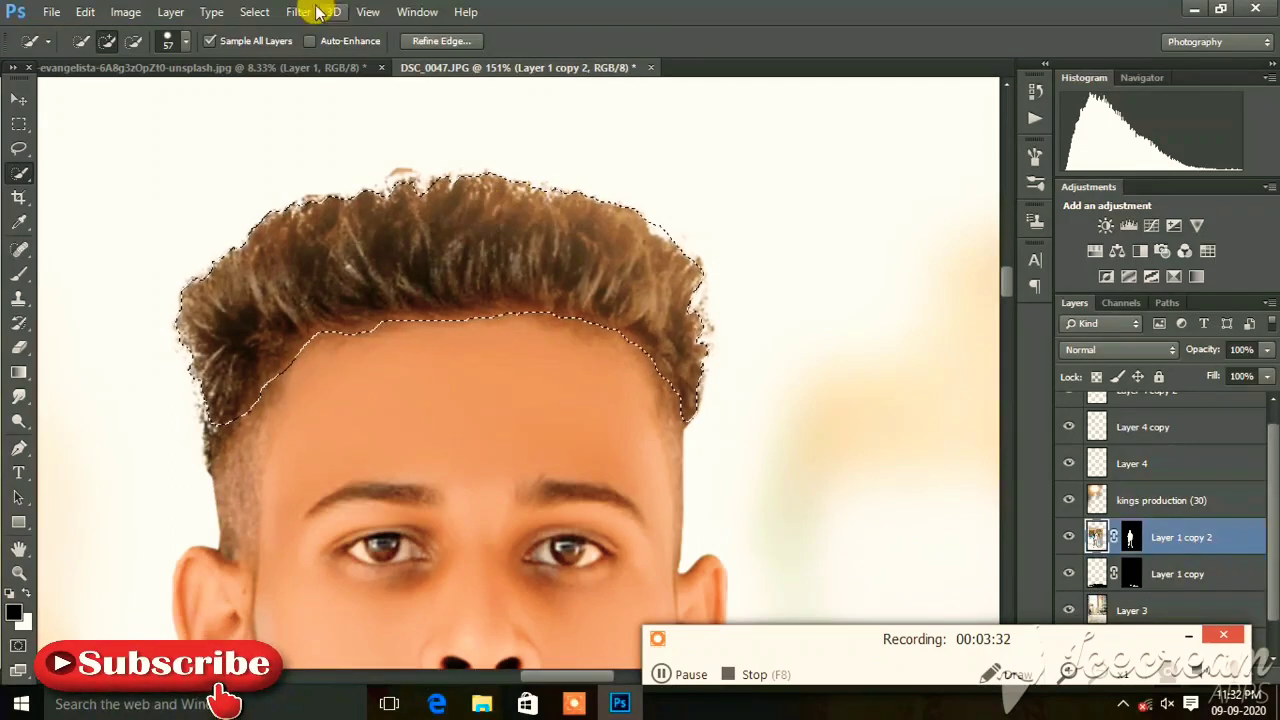
click(262, 12)
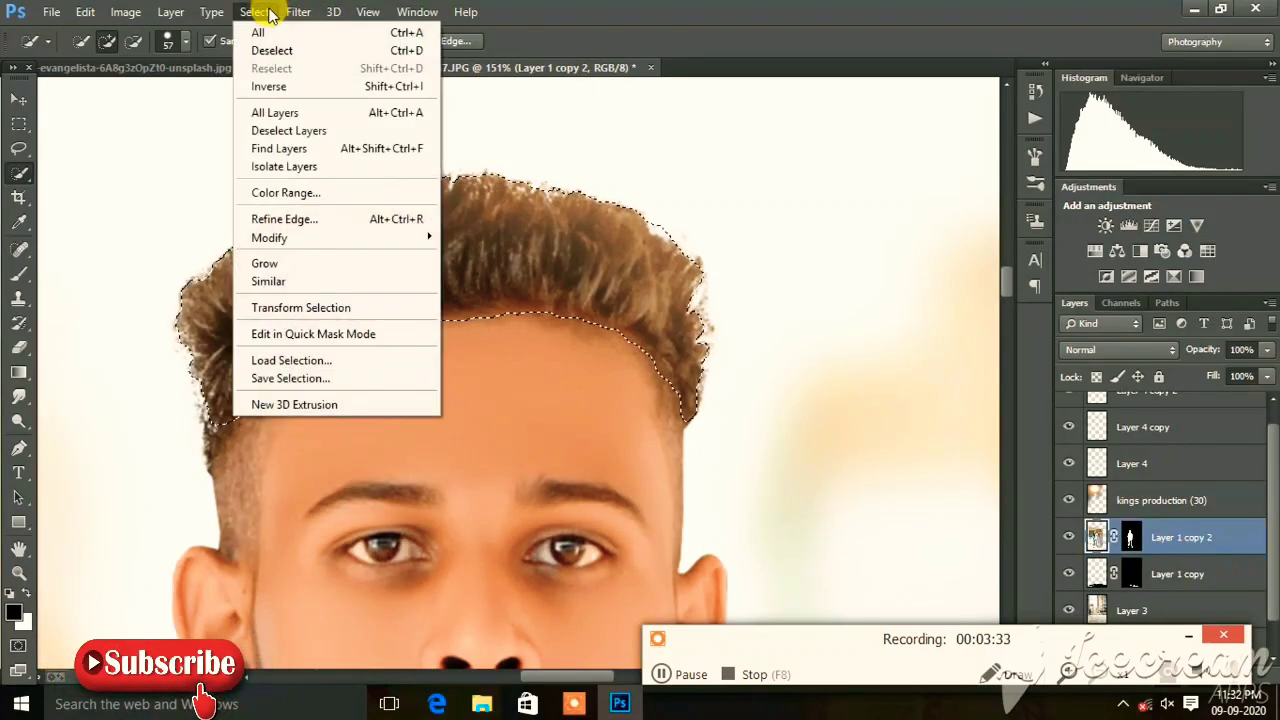
- Refine the wispy hair edges with Shift Edge -12 and copy the hair onto new Layer 5
click(287, 220)
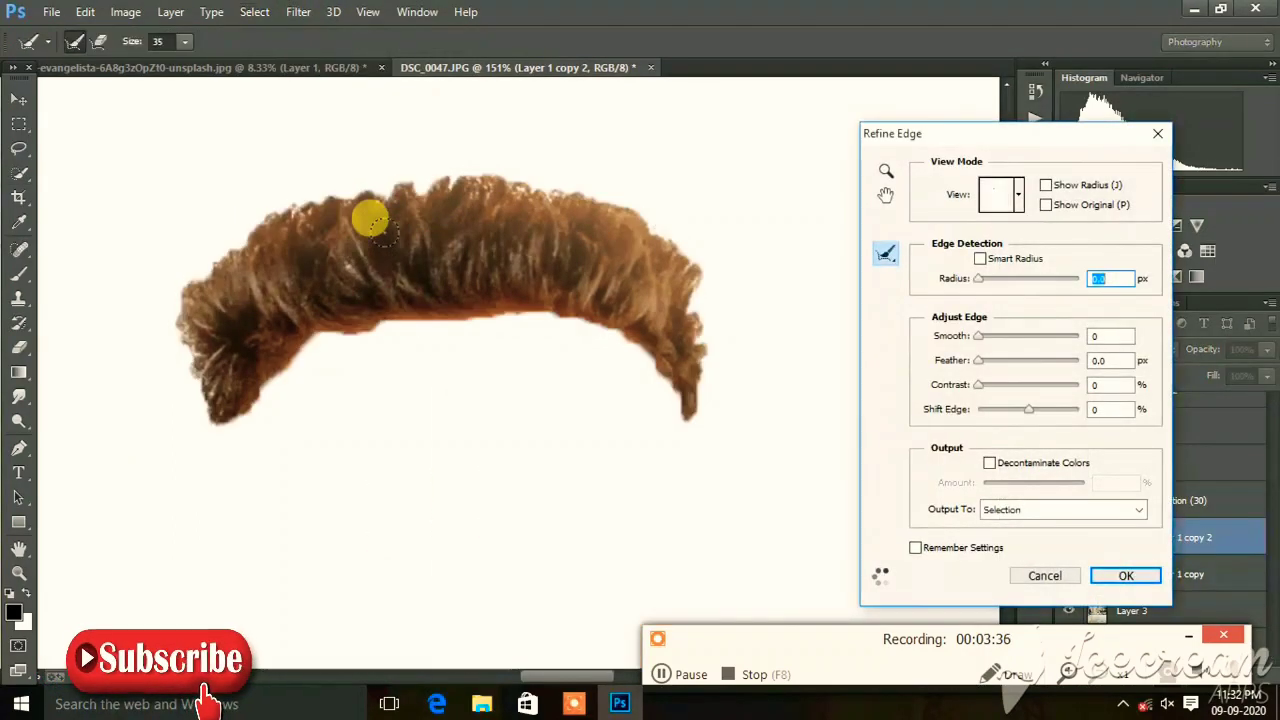
drag(178, 322, 708, 375)
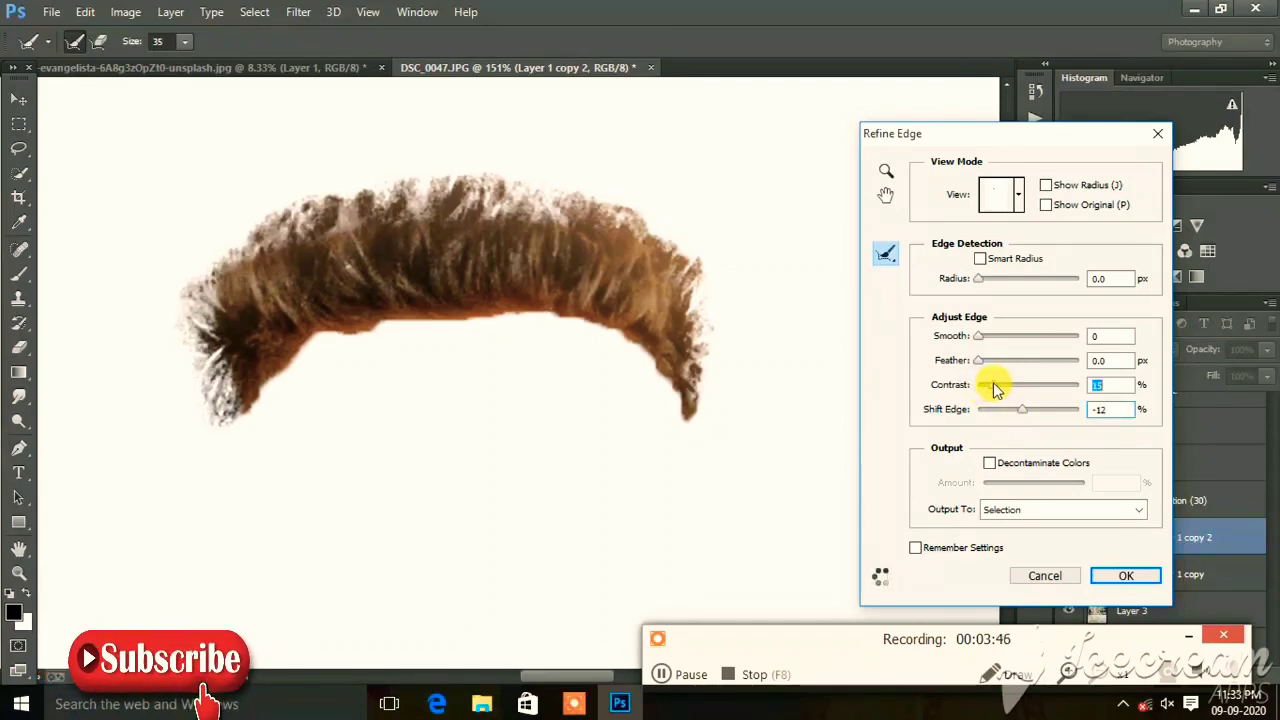
click(1139, 585)
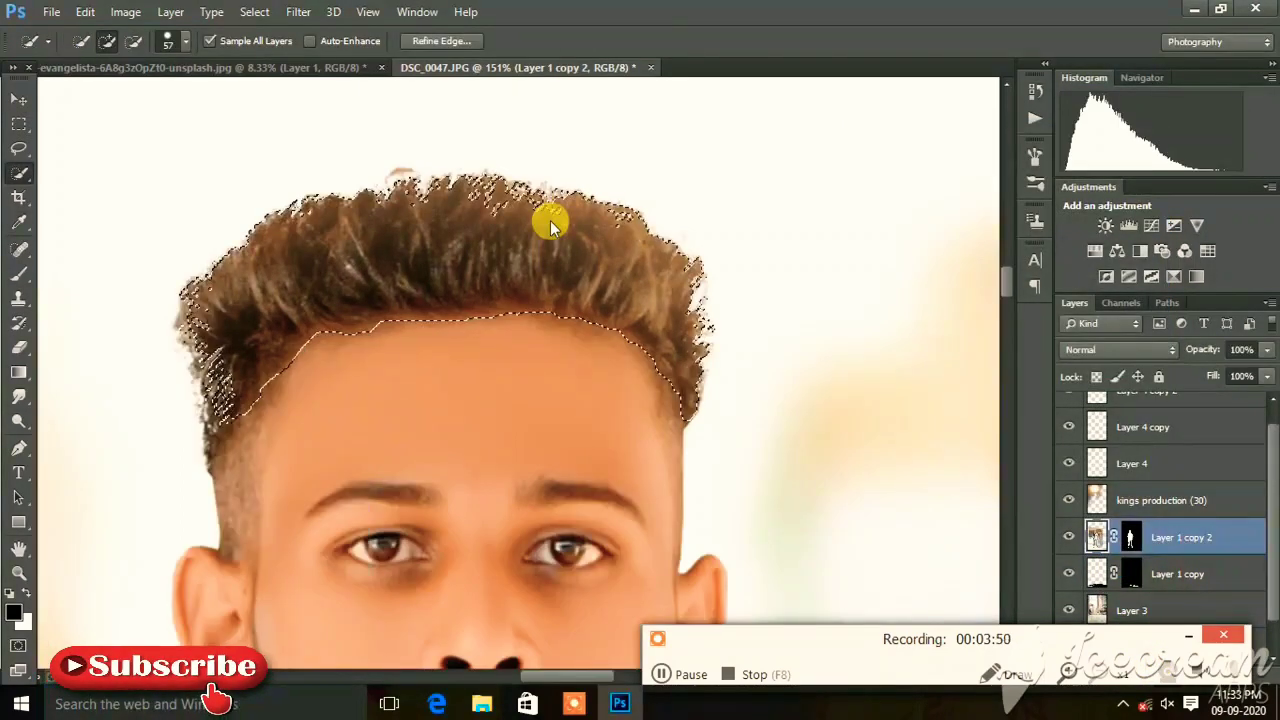
key(ctrl+shift+alt+n)
key(ctrl+d)
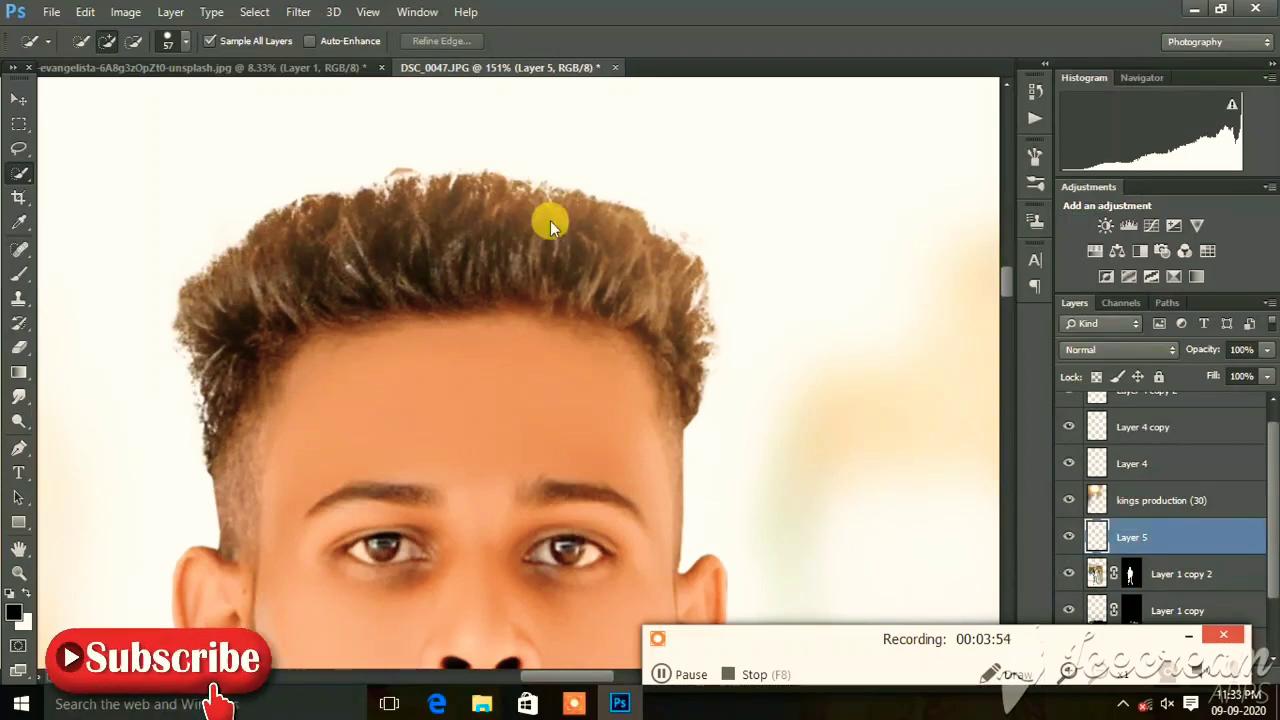
- In Liquify, Forward Warp the hair strands upward into spikes with a 644 brush
key(ctrl+shift+x)
drag(395, 185, 551, 283)
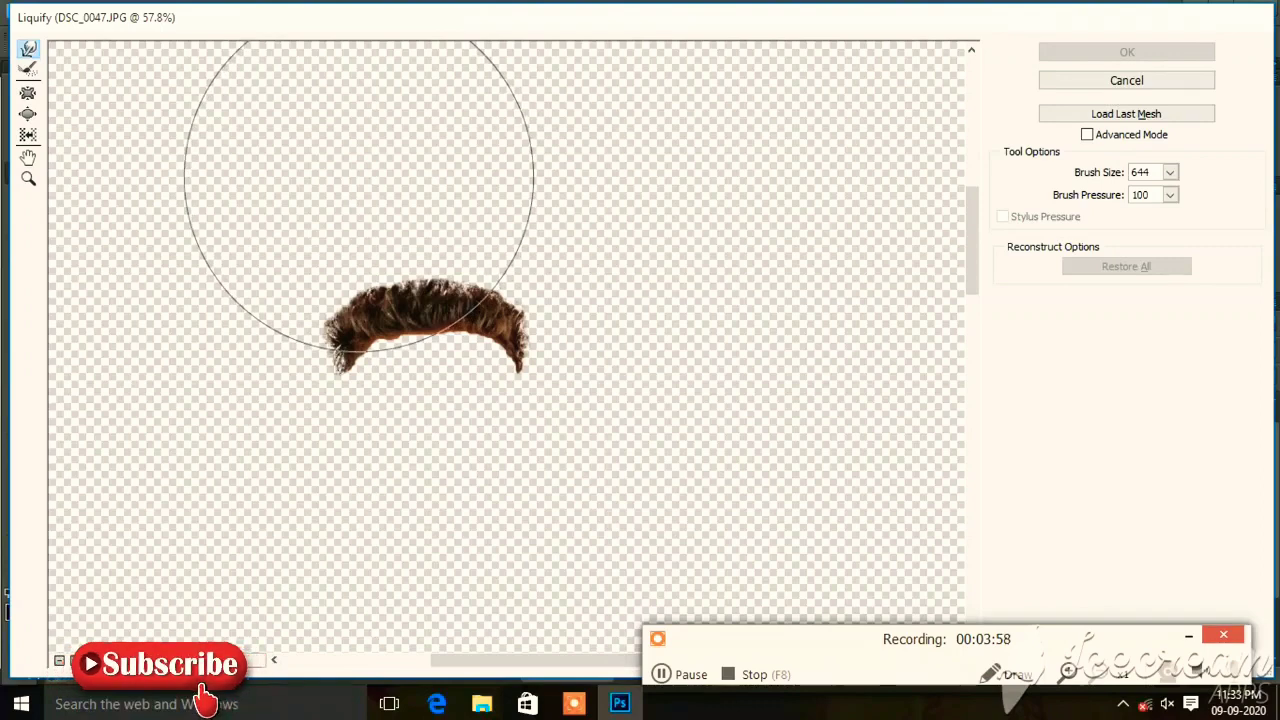
drag(350, 185, 343, 191)
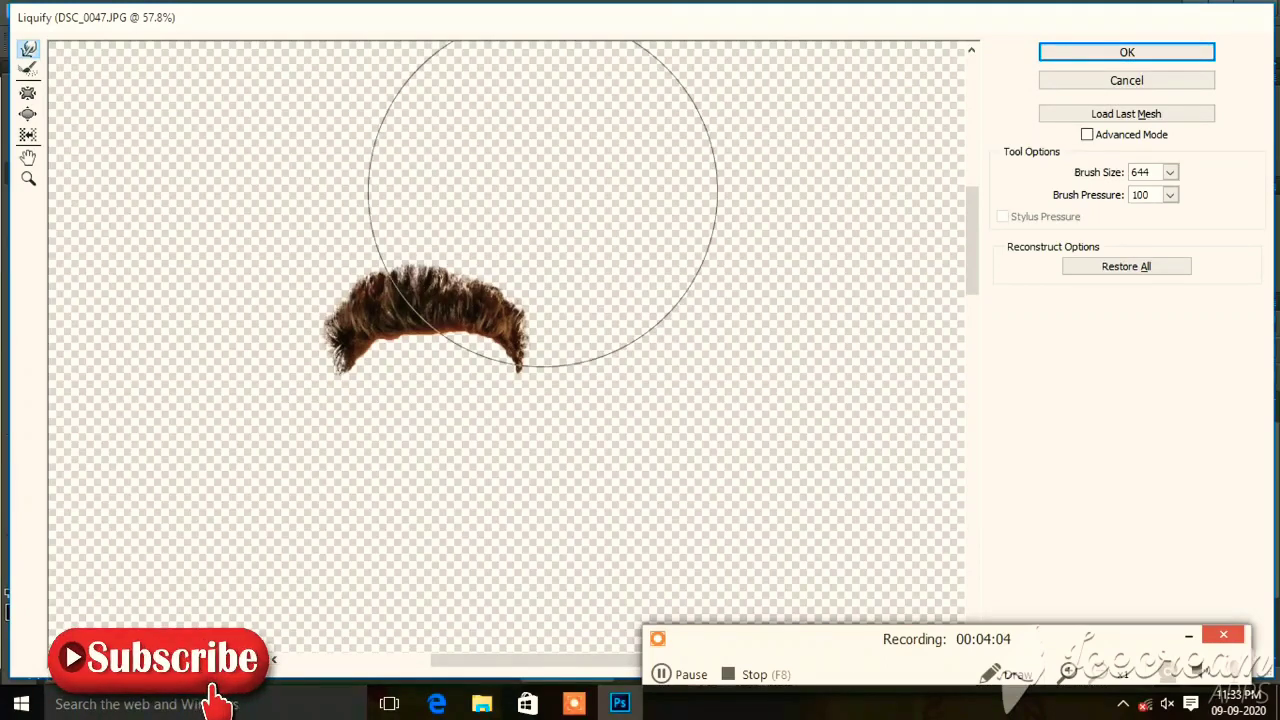
click(745, 675)
click(700, 676)
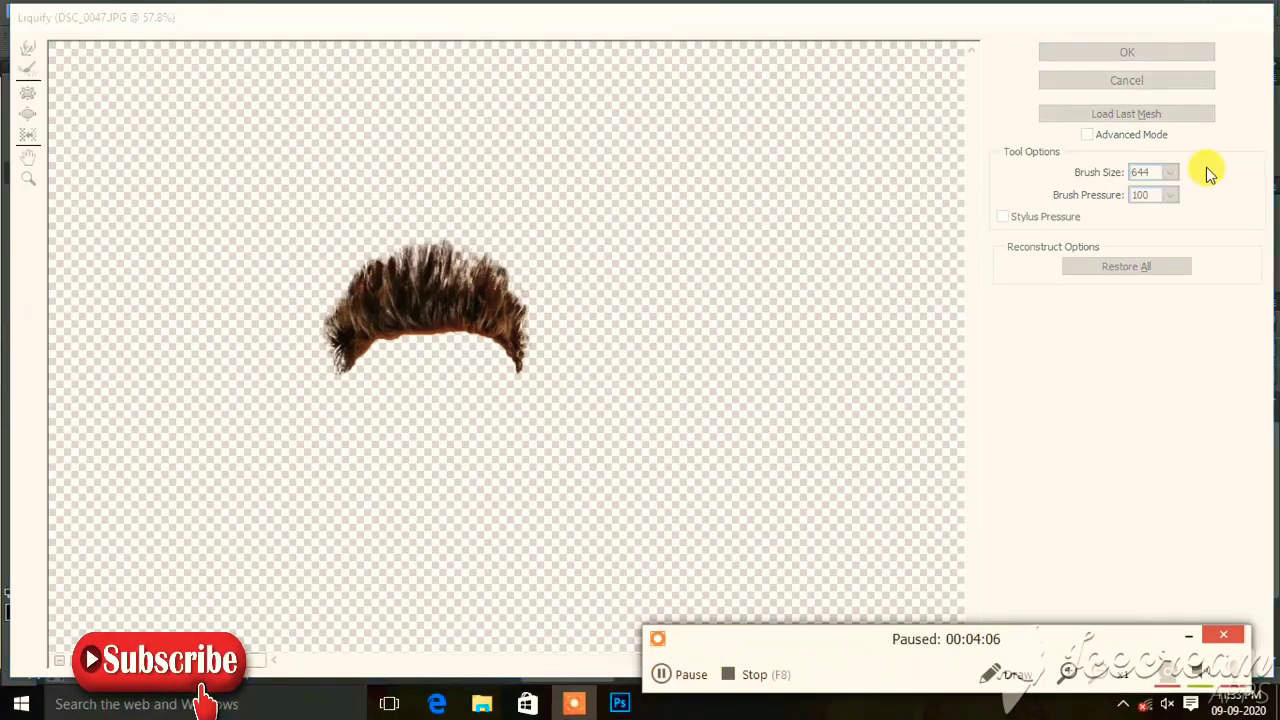
click(1070, 80)
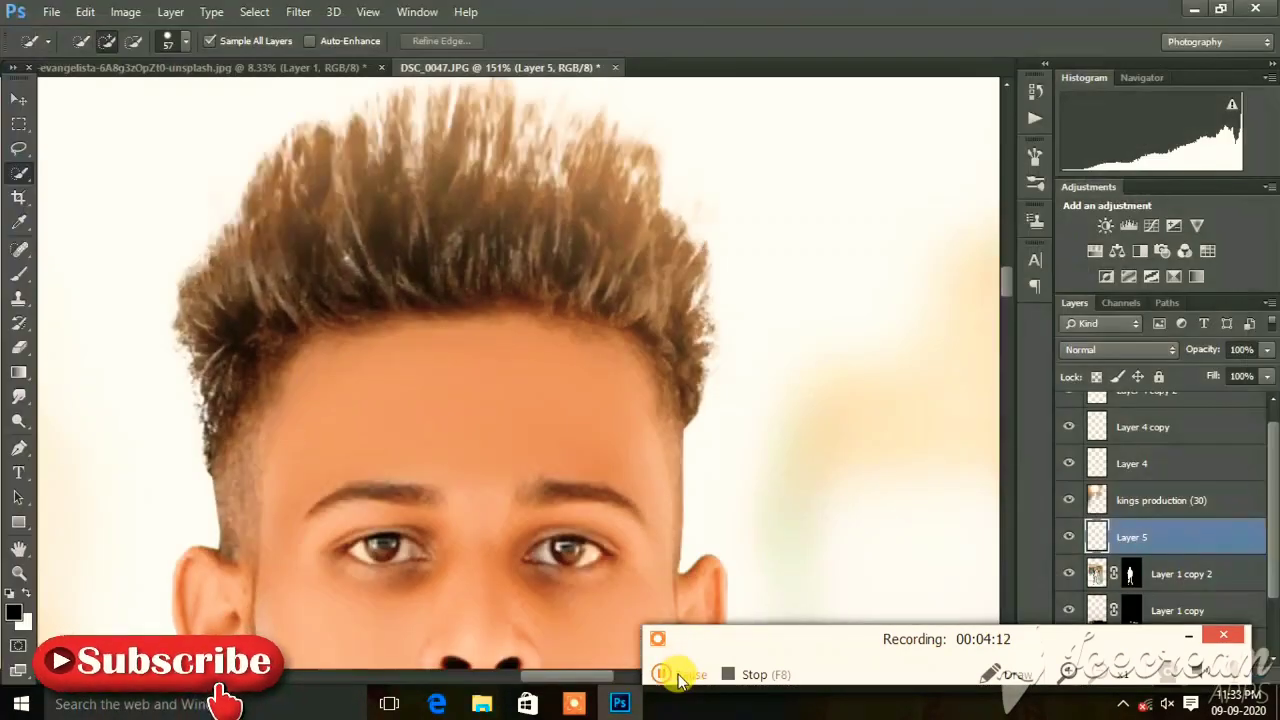
- Zoom in and out to inspect the spiked hair against the whole city composite
key(ctrl+minus)
key(ctrl+minus)
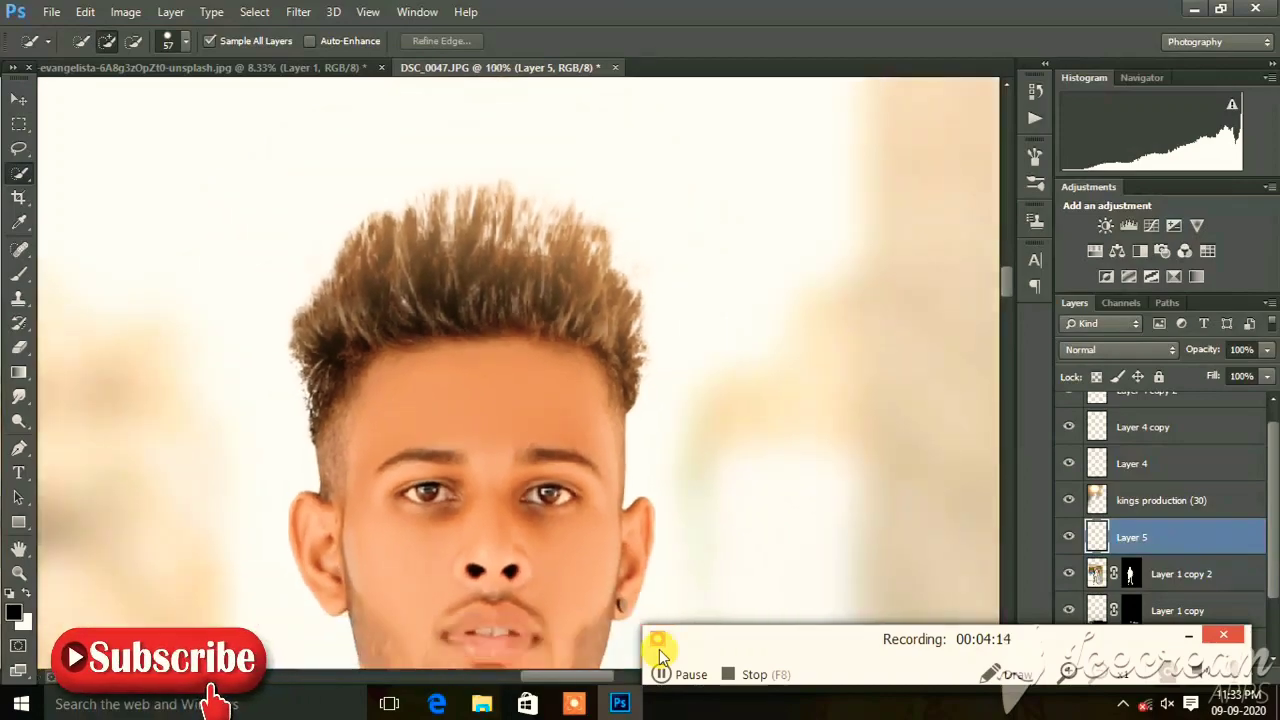
key(ctrl+minus)
key(ctrl+minus)
key(ctrl+minus)
key(ctrl+minus)
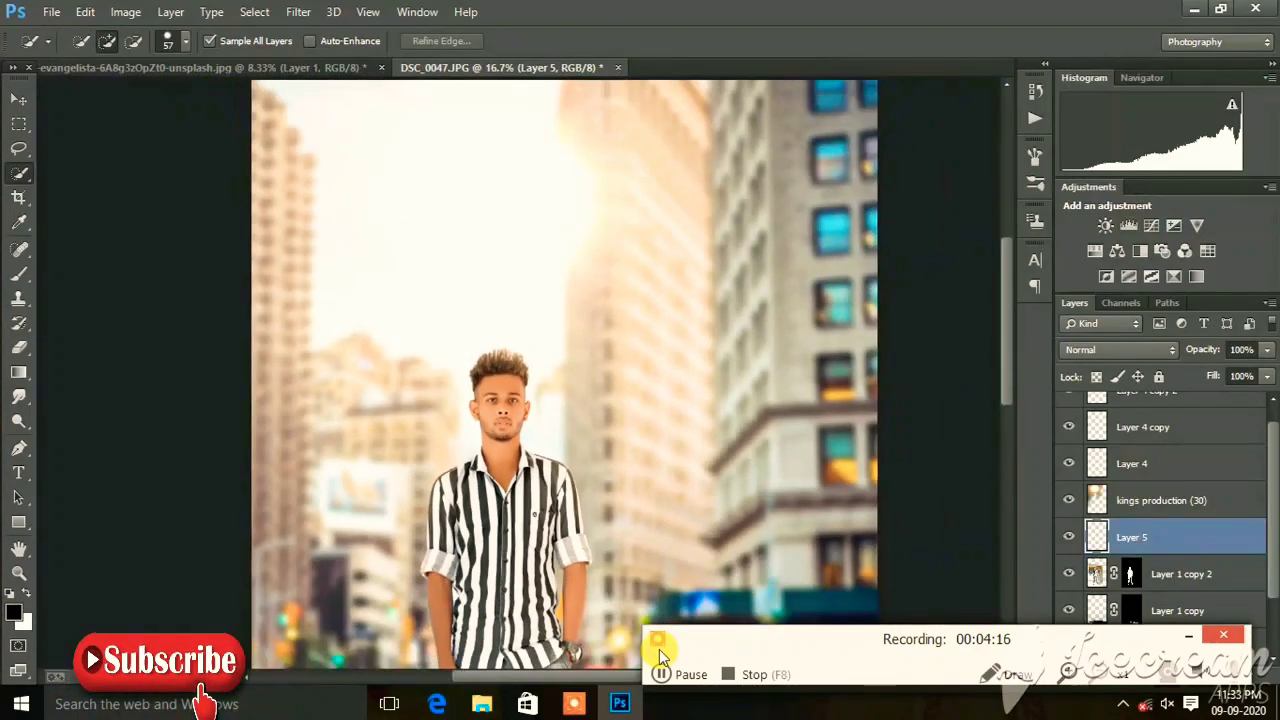
key(ctrl+plus)
key(ctrl+plus)
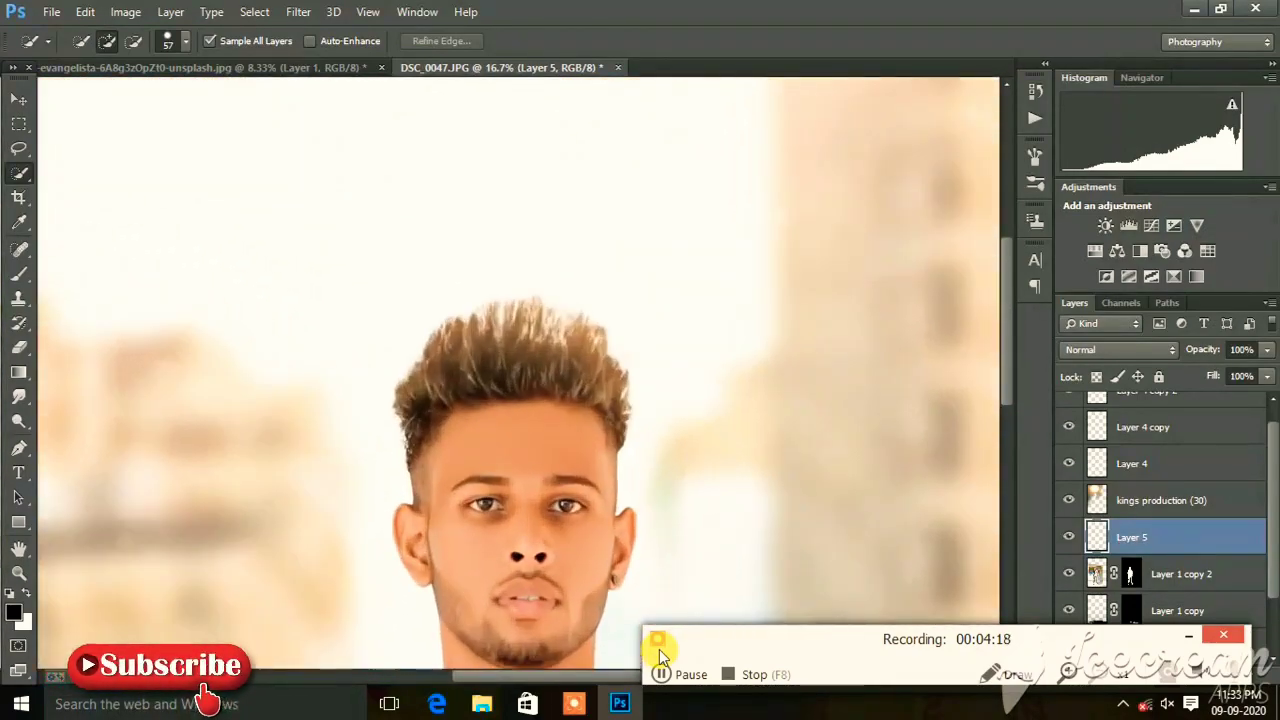
key(ctrl+plus)
key(ctrl+plus)
key(ctrl+minus)
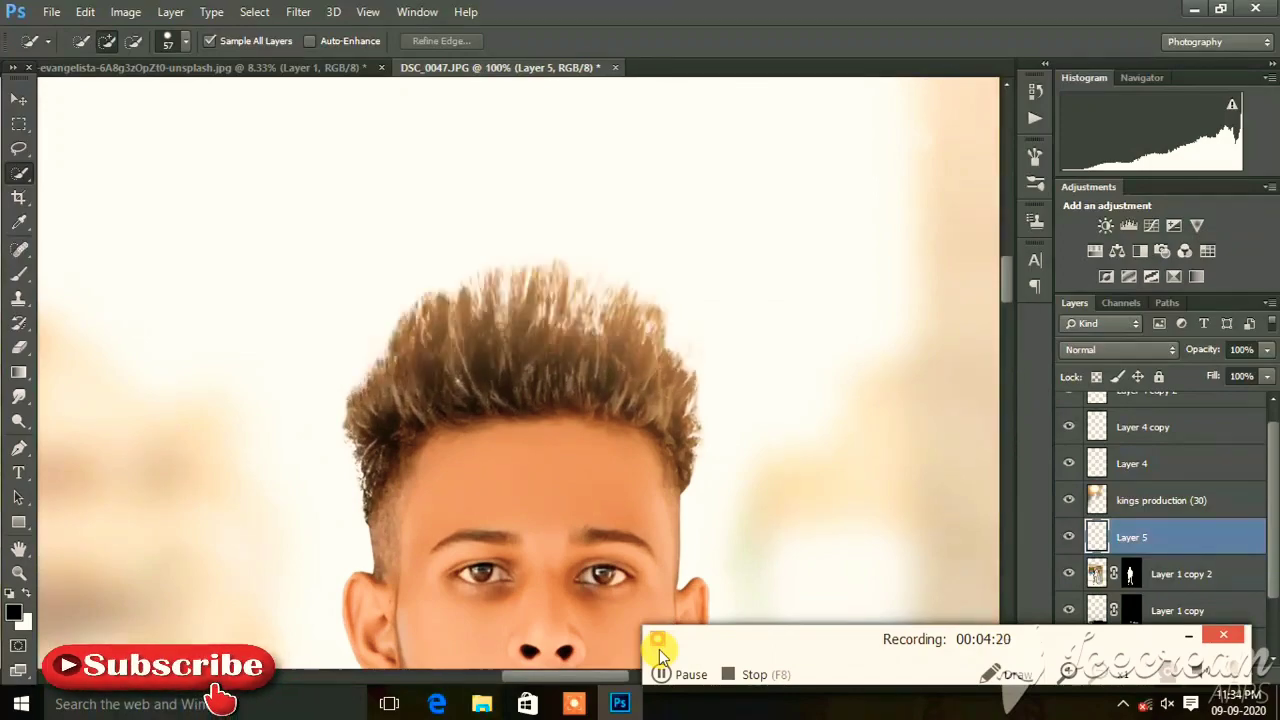
key(ctrl+minus)
key(ctrl+minus)
key(ctrl+minus)
key(ctrl+minus)
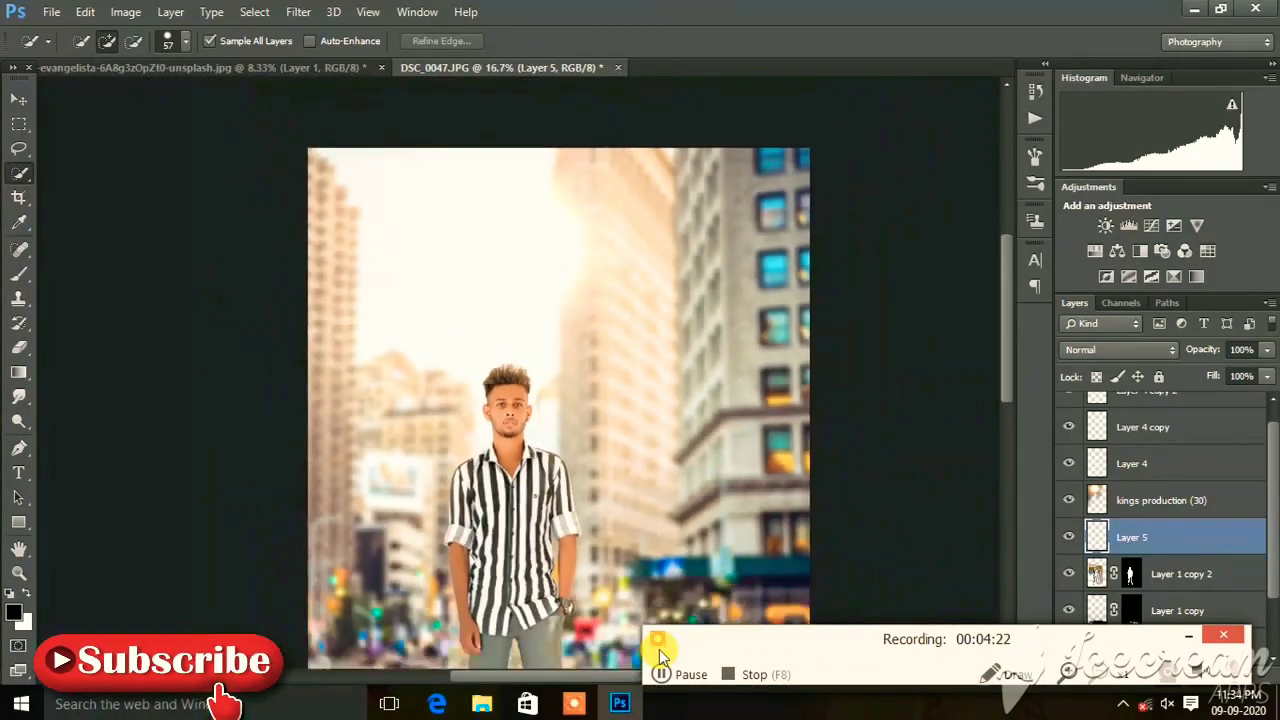
key(ctrl+minus)
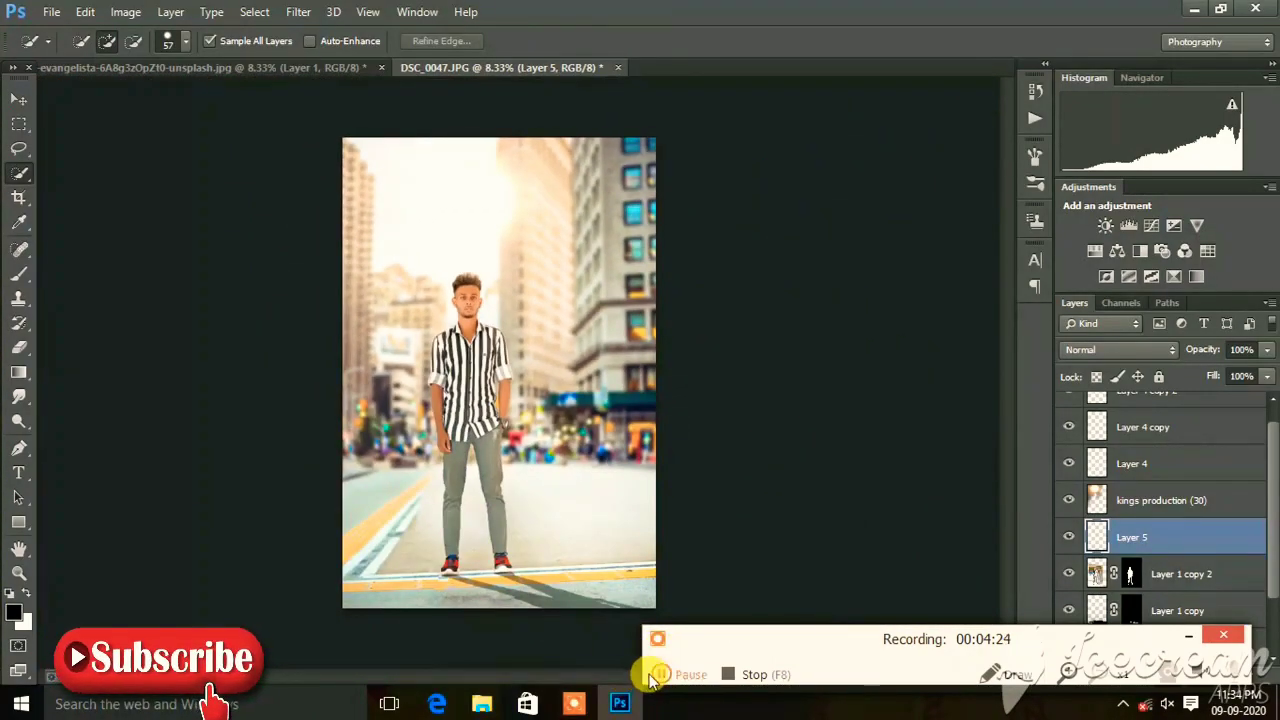